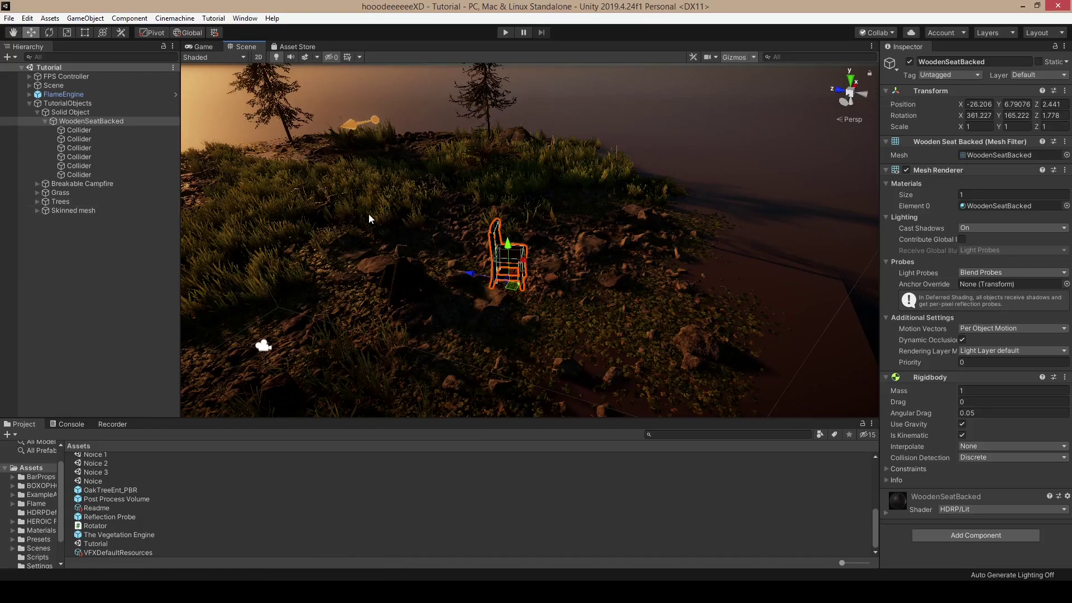
Step: Expand Breakable Campfire and nudge WoodenSeatBacked to X -26.218, Y 6.79076, Z 1.917
alt+drag(470, 238, 418, 242)
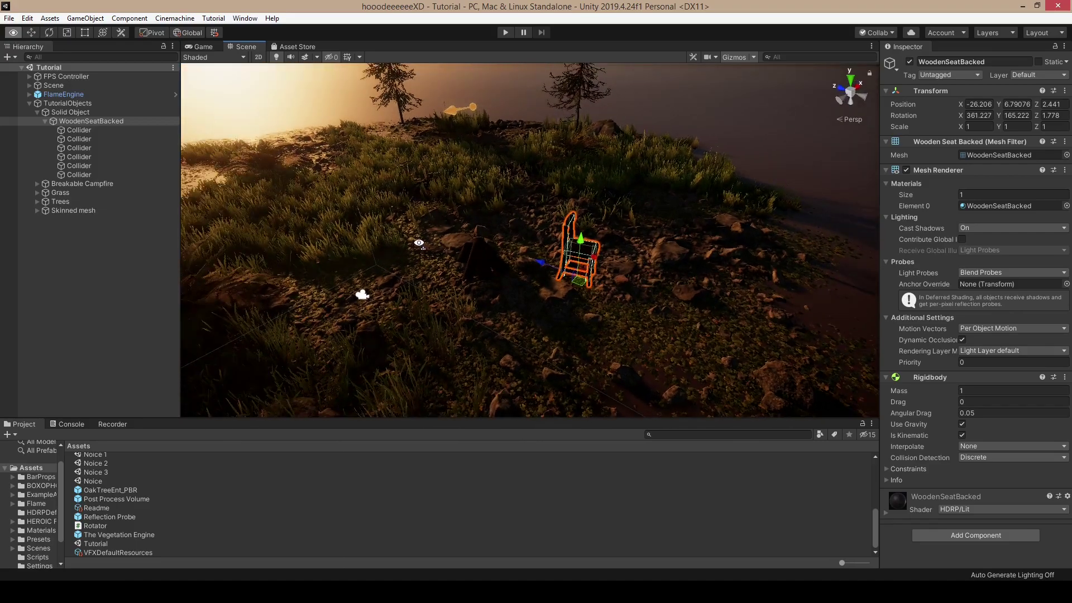
click(35, 184)
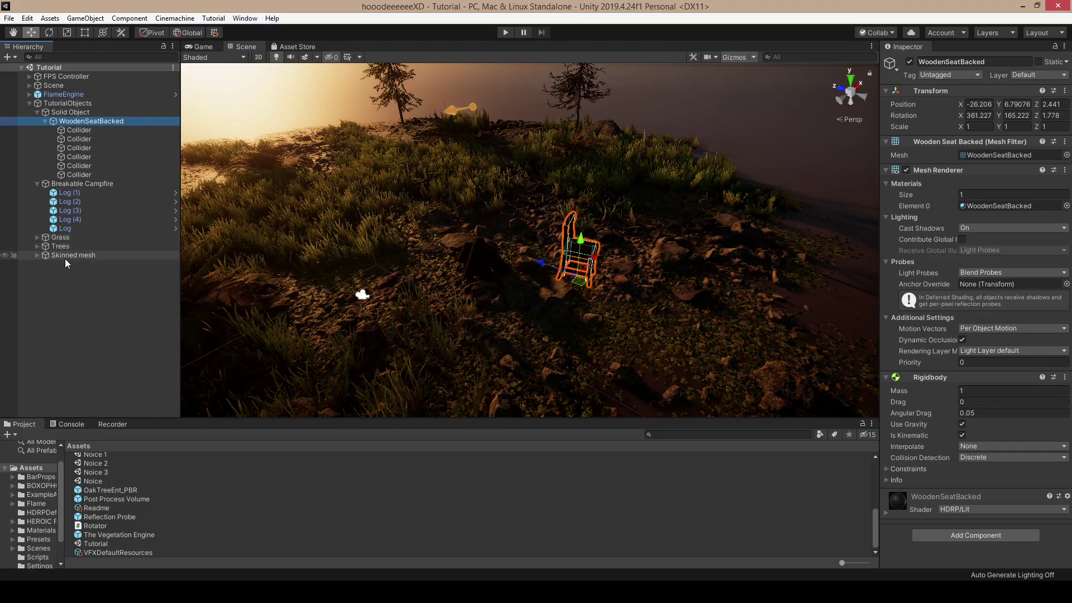
right_drag(391, 146, 436, 91)
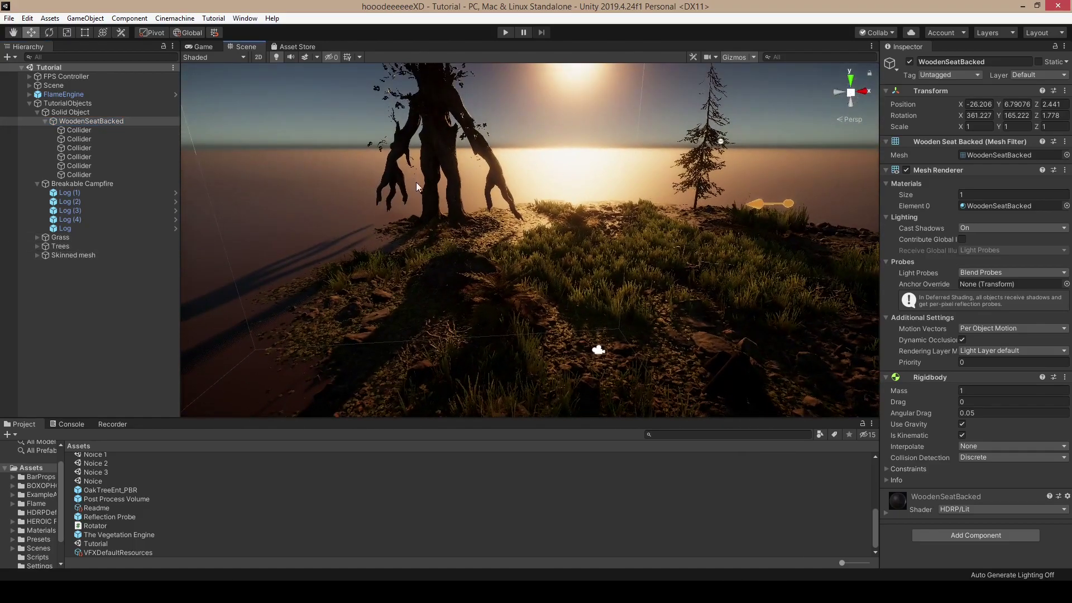
right_drag(417, 182, 577, 212)
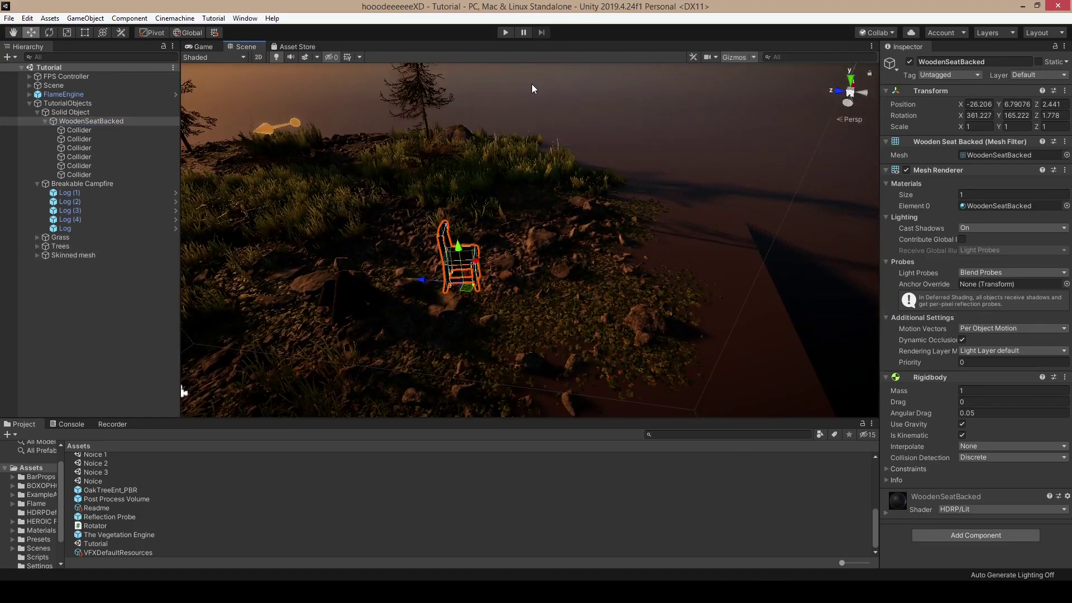
right_drag(497, 251, 481, 275)
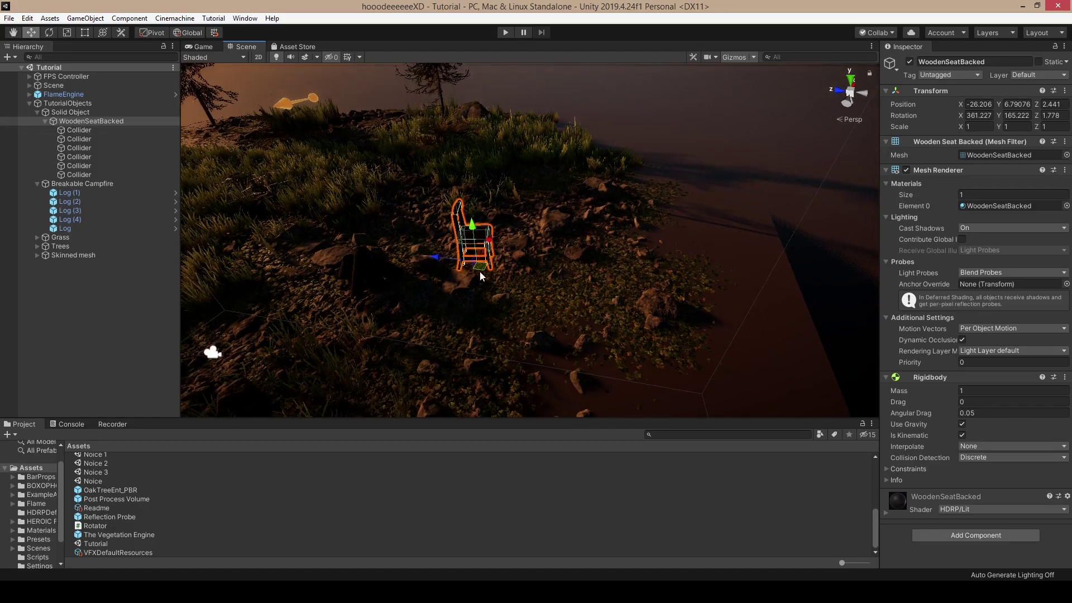
drag(480, 275, 518, 281)
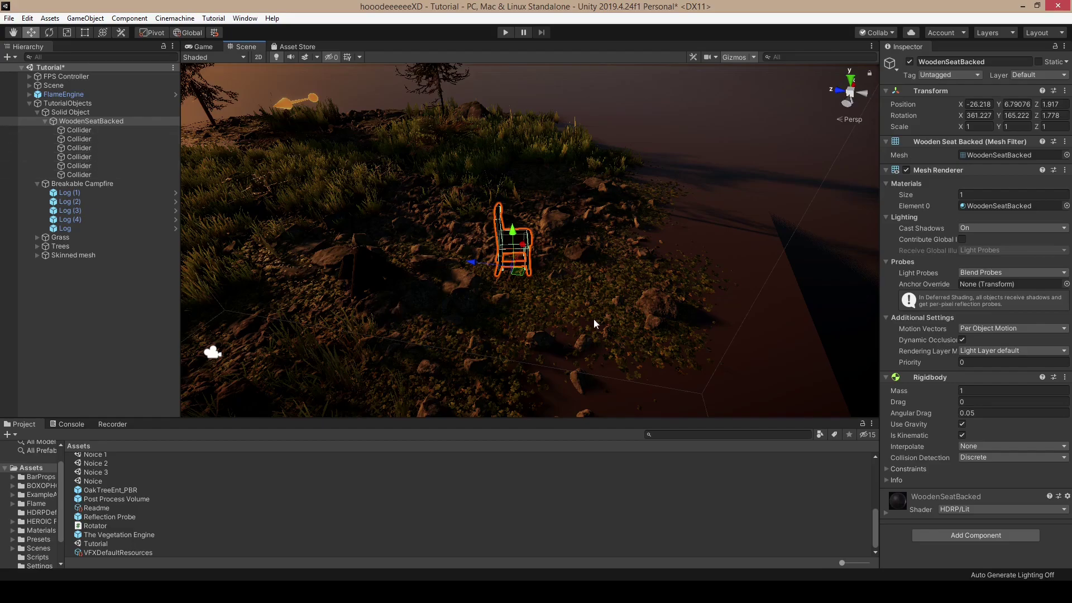
Step: Convert WoodenSeatBacked with OAVA-Convert > Flammable Object and confirm the conversion
right_click(107, 119)
mouse_move(161, 336)
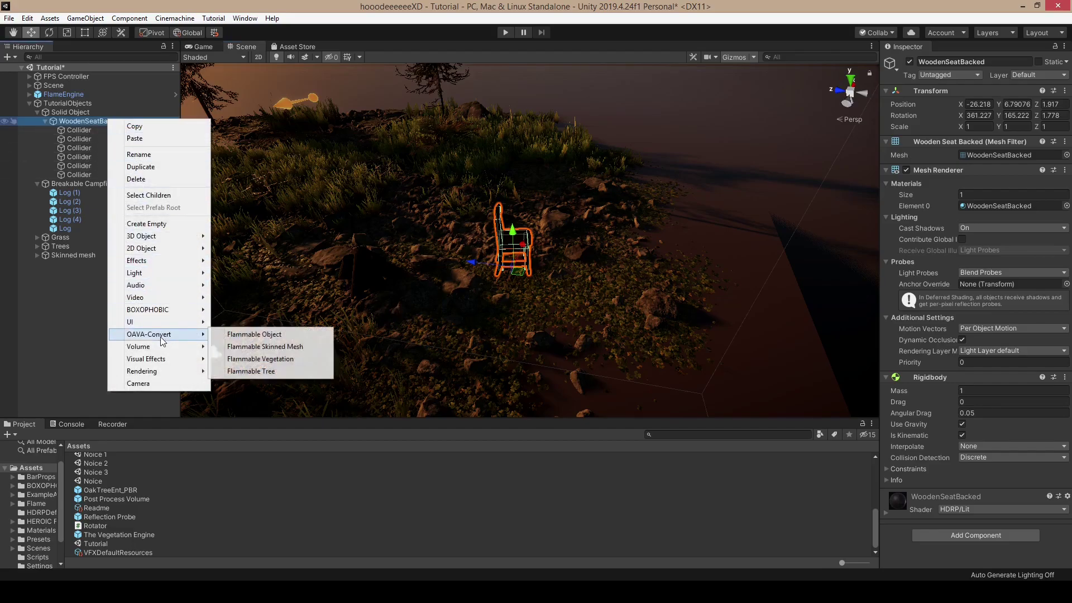
click(246, 338)
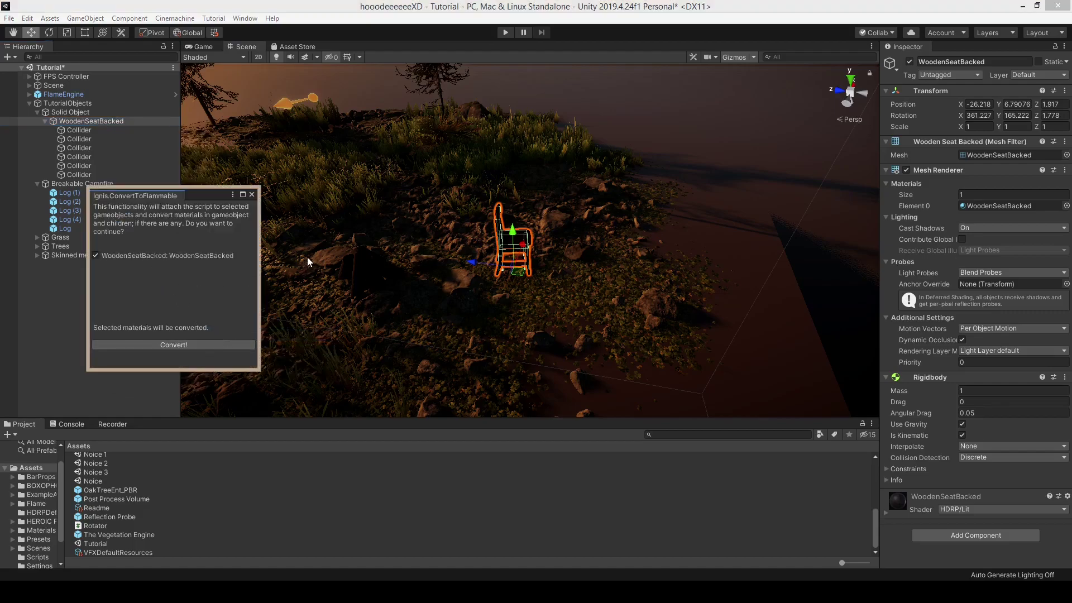
click(190, 345)
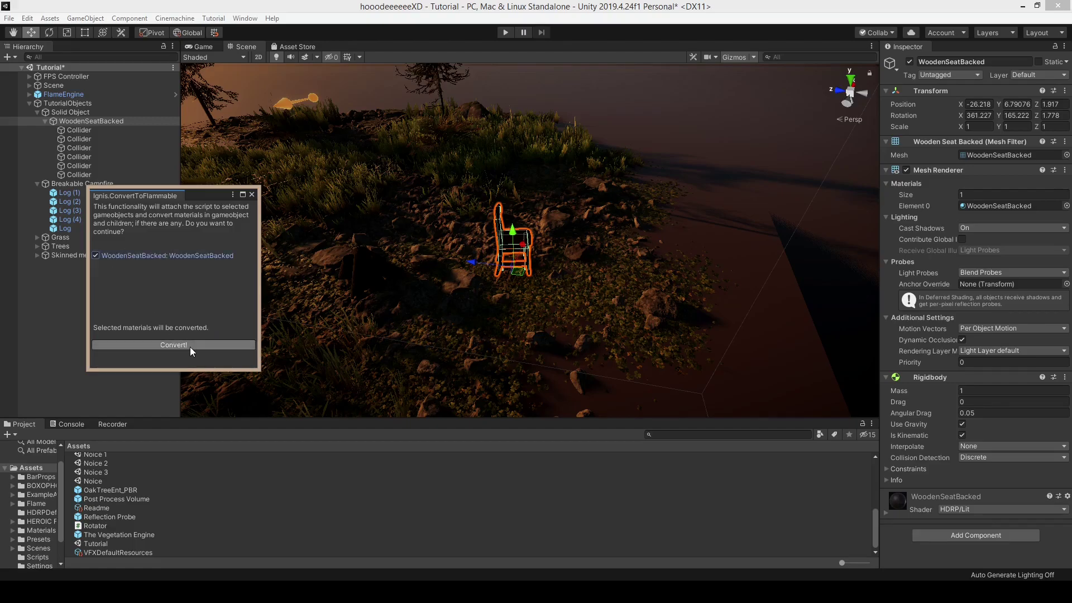
Step: Show the chair's Flame VFX settings and preview flames burning on it
scroll(1013, 385, down, 6)
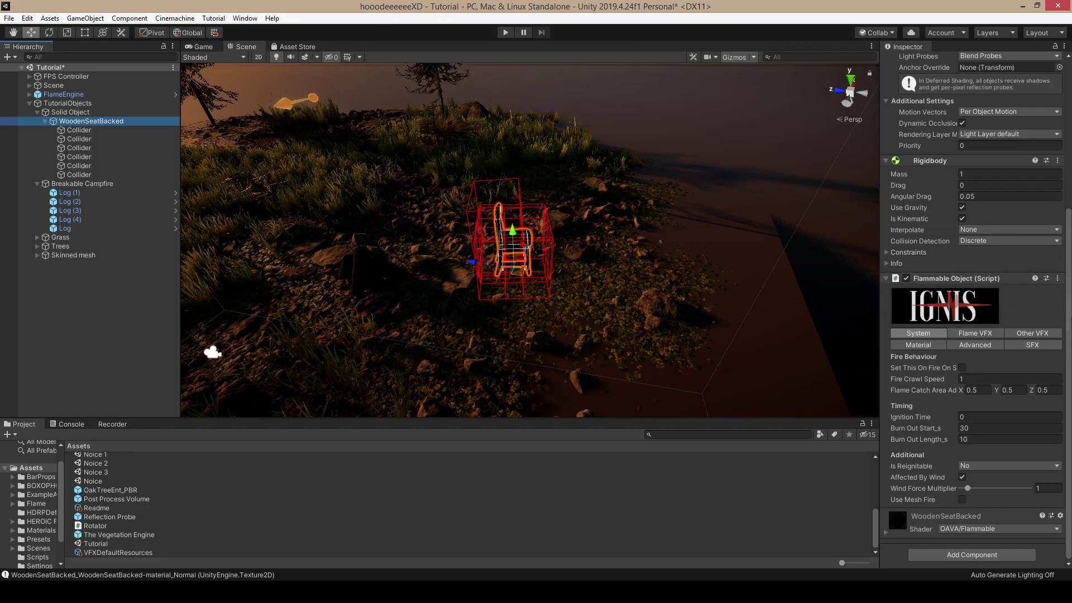
click(988, 335)
scroll(971, 354, down, 1)
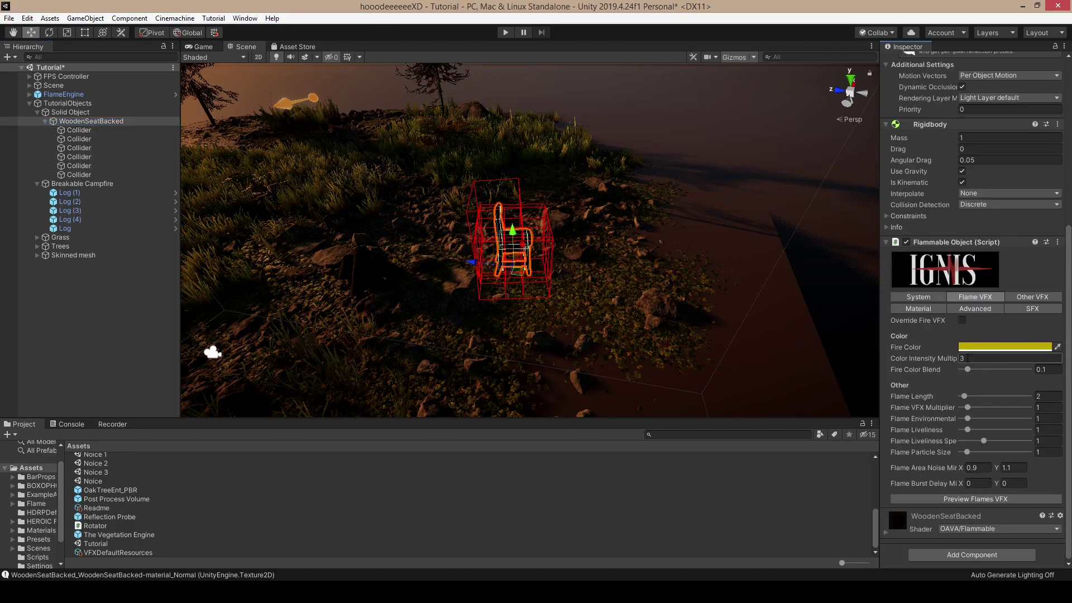
click(974, 499)
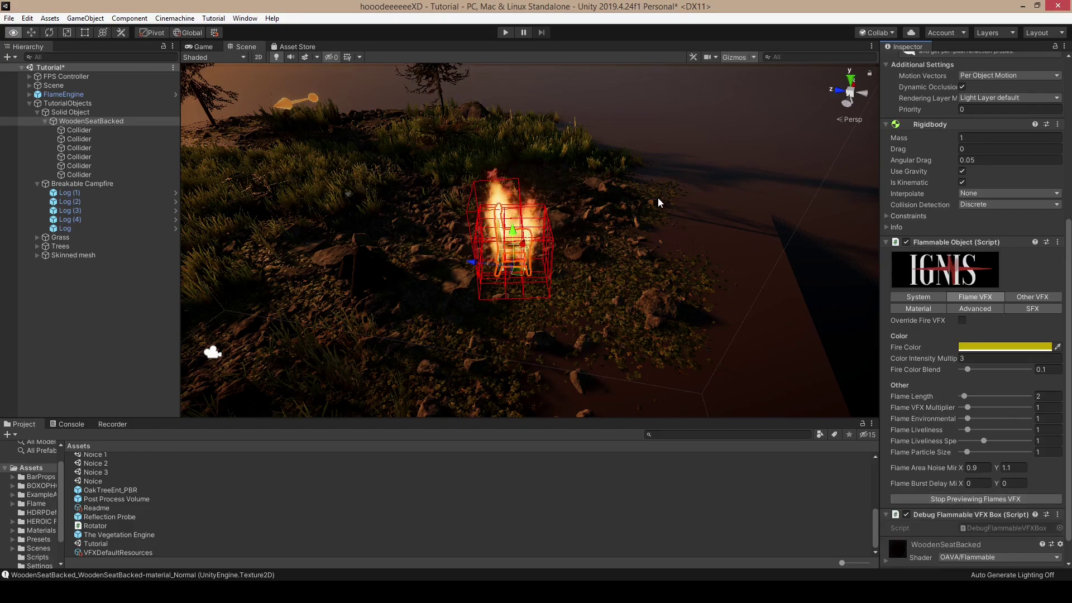
right_drag(660, 202, 655, 168)
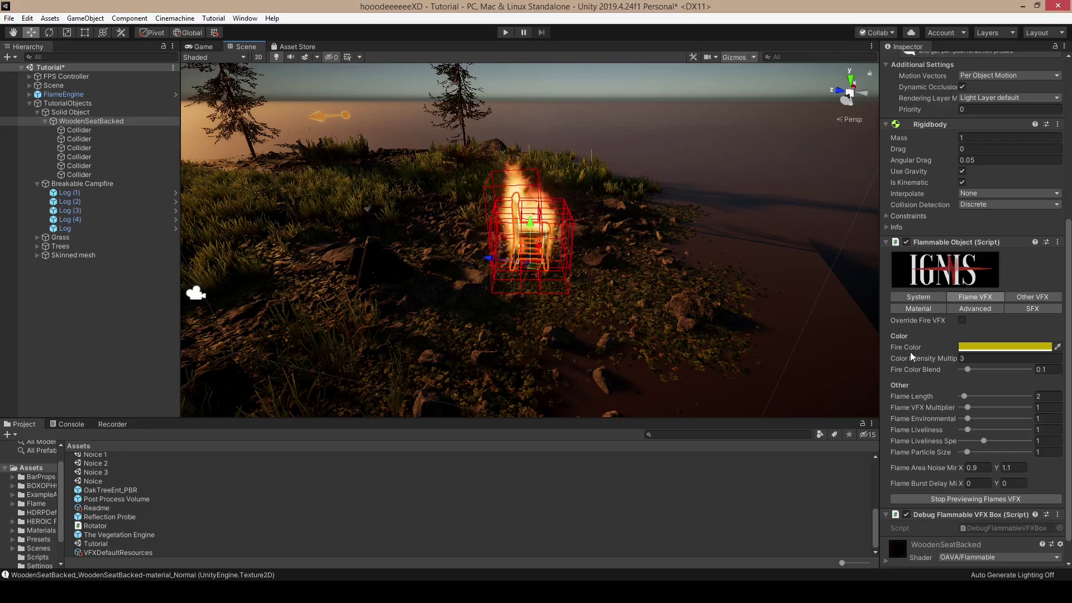
Step: Hide Gizmos, then set Flame Area Noise Min X to 0.5 and Flame Liveliness to 1.2
click(738, 58)
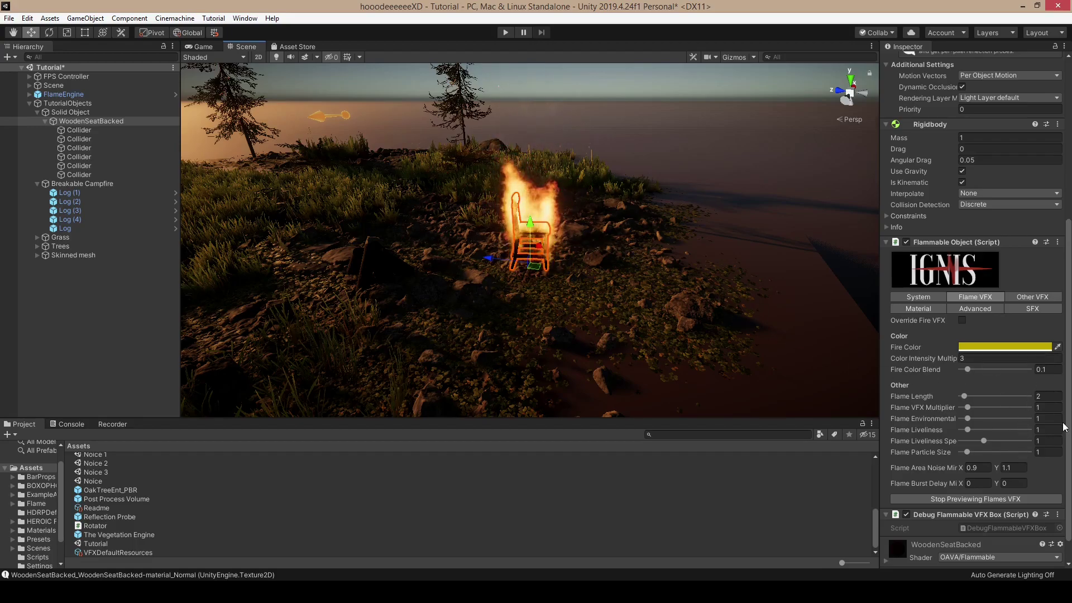
click(980, 471)
text(0)
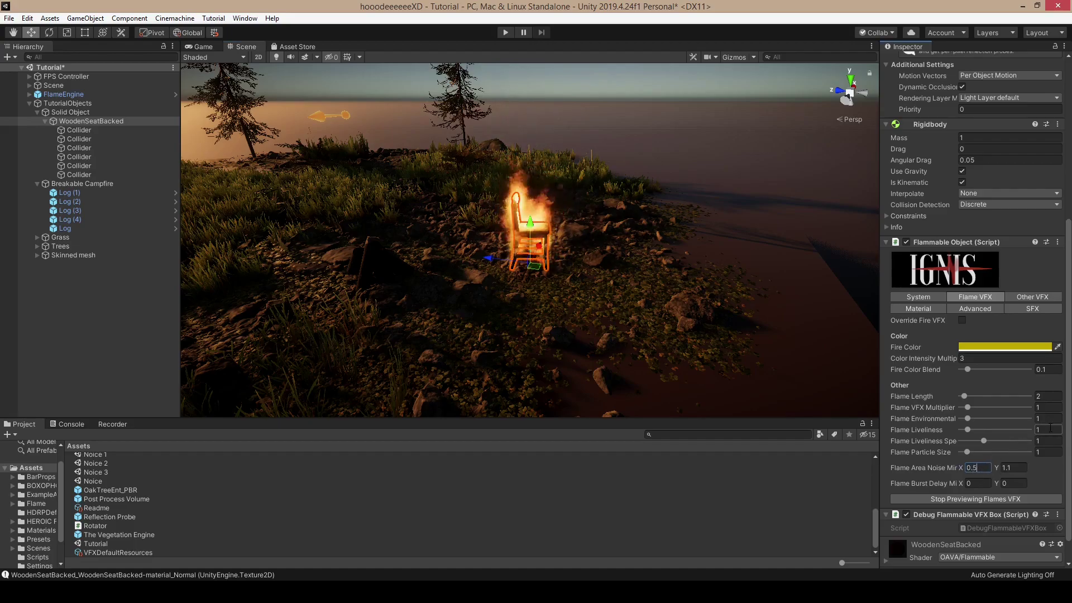
click(1045, 429)
text(2)
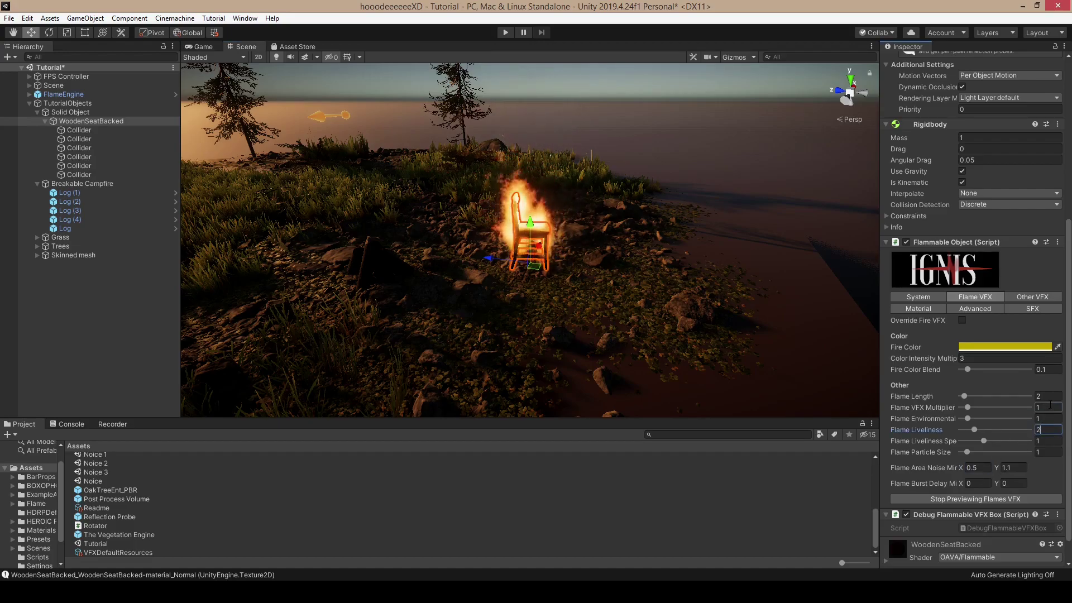
key(BackSpace)
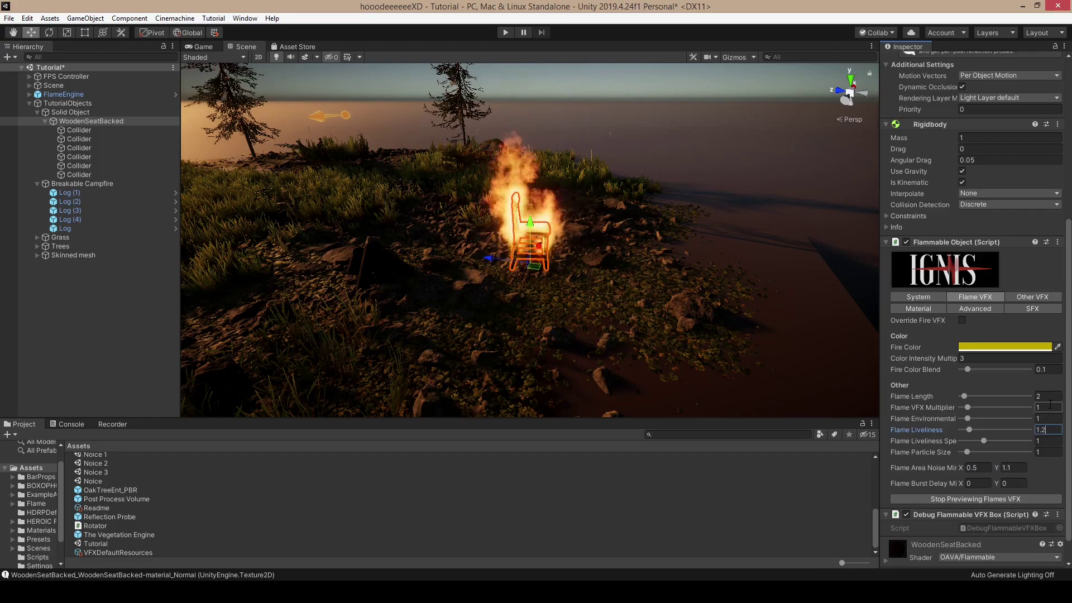
text(1.2)
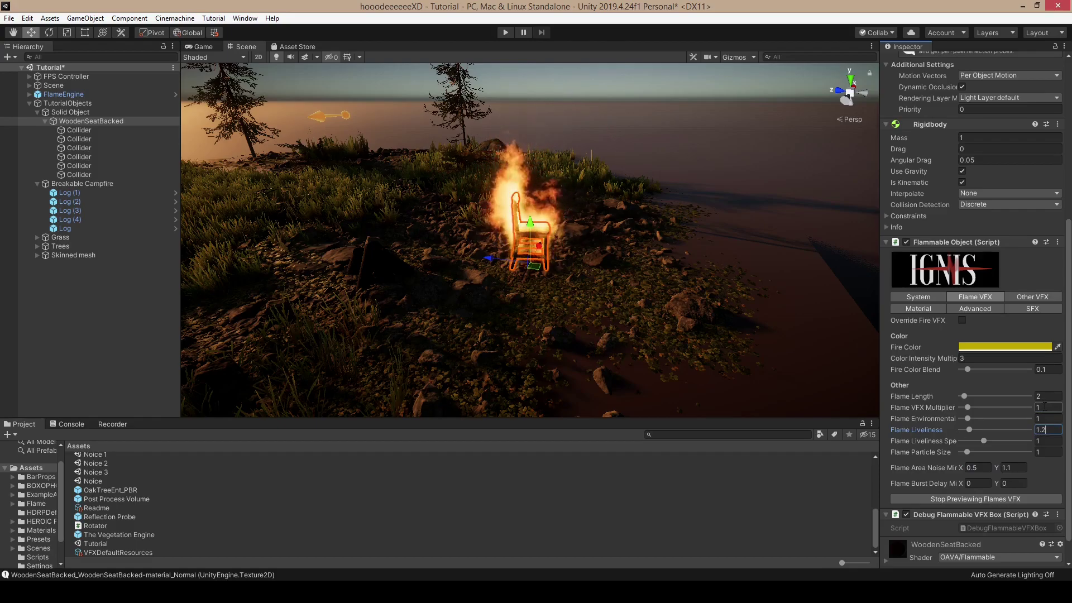
Step: Set Flame Environmental to 1.2 and Flame VFX Multiplier to 1
click(1044, 407)
text(0.5)
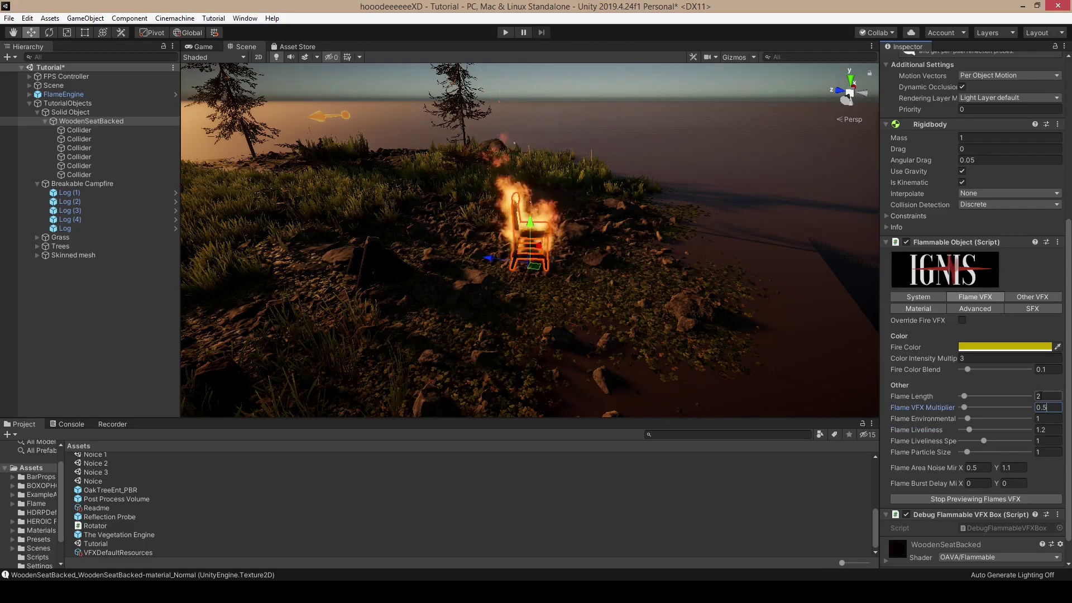
click(1050, 418)
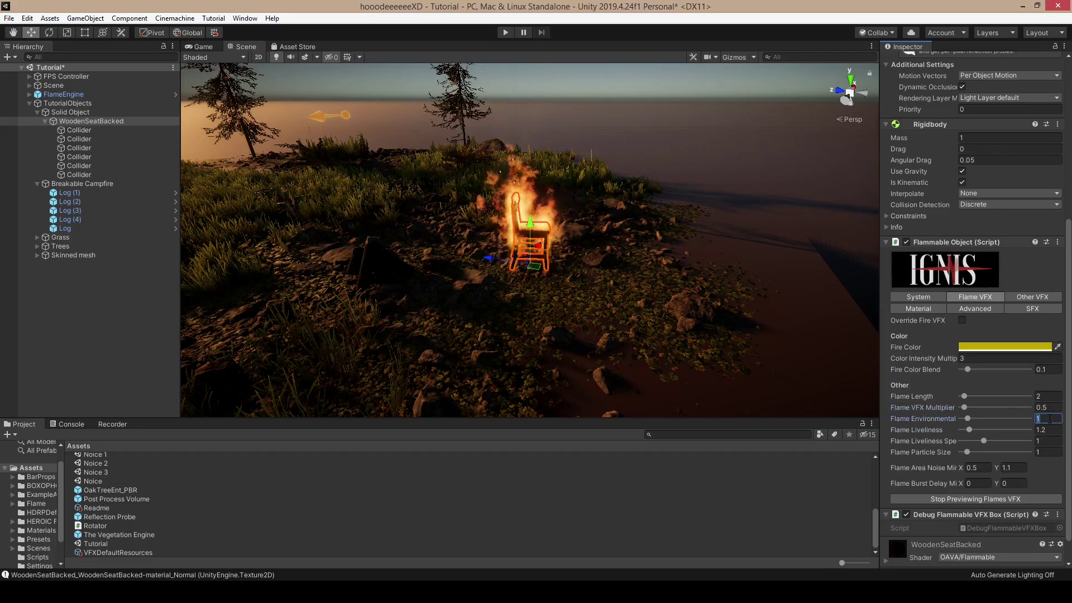
text(1.2)
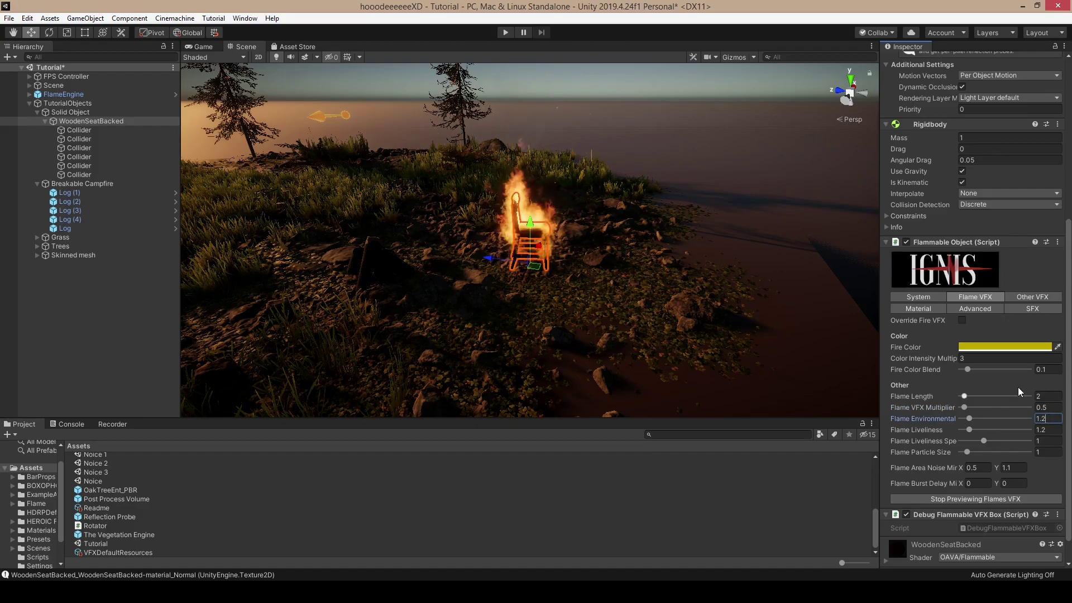
click(1046, 407)
text(1)
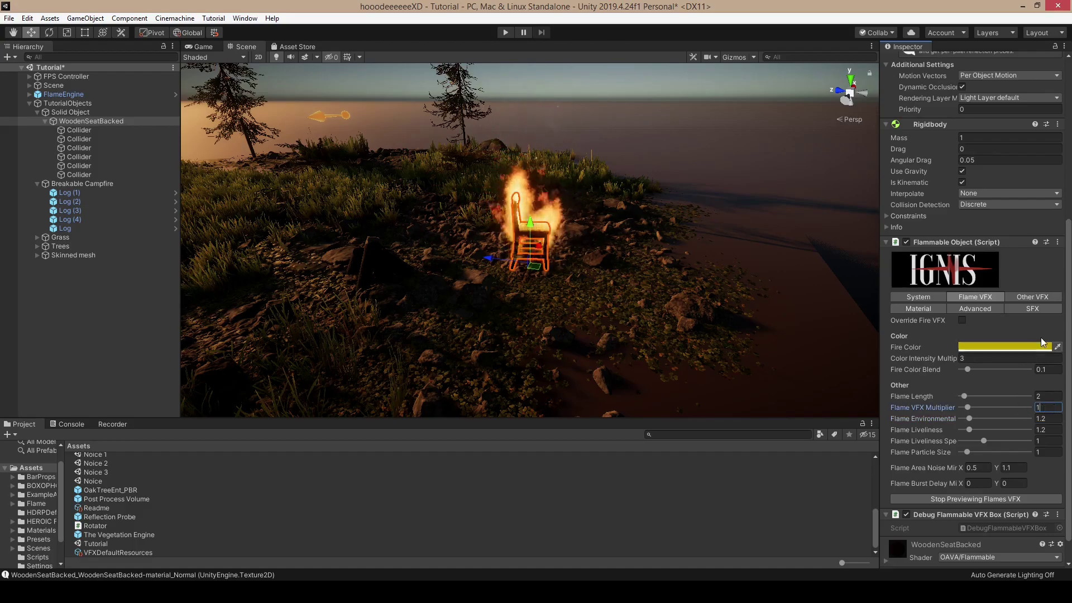
Step: In Other VFX, set Smoke Particle Size 2.15, Smoke VFX Multiplier 1 and Smoke Alpha 1
click(1032, 298)
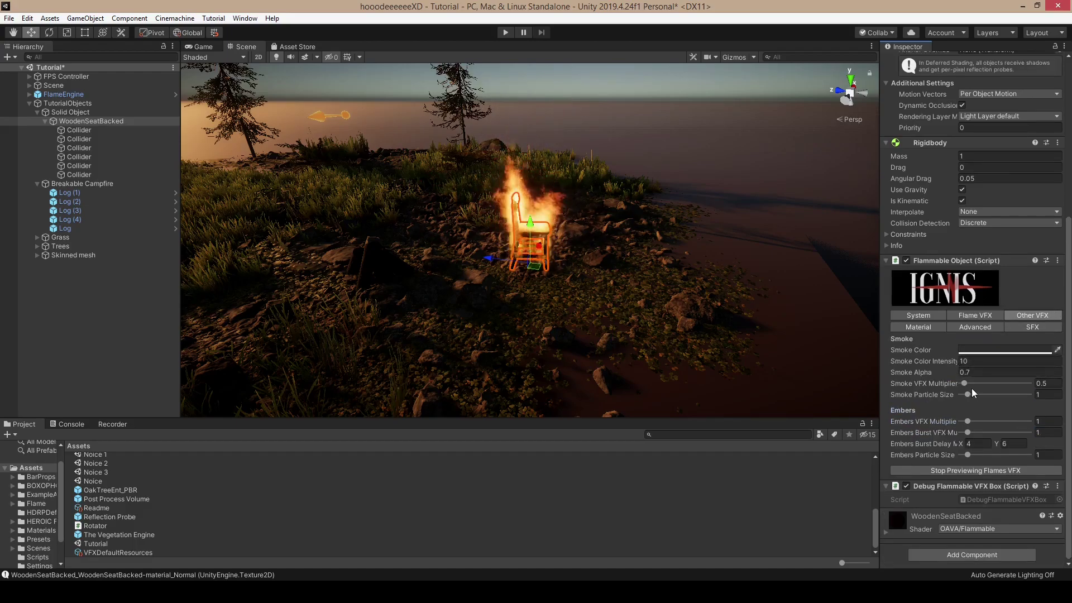
drag(969, 395, 980, 403)
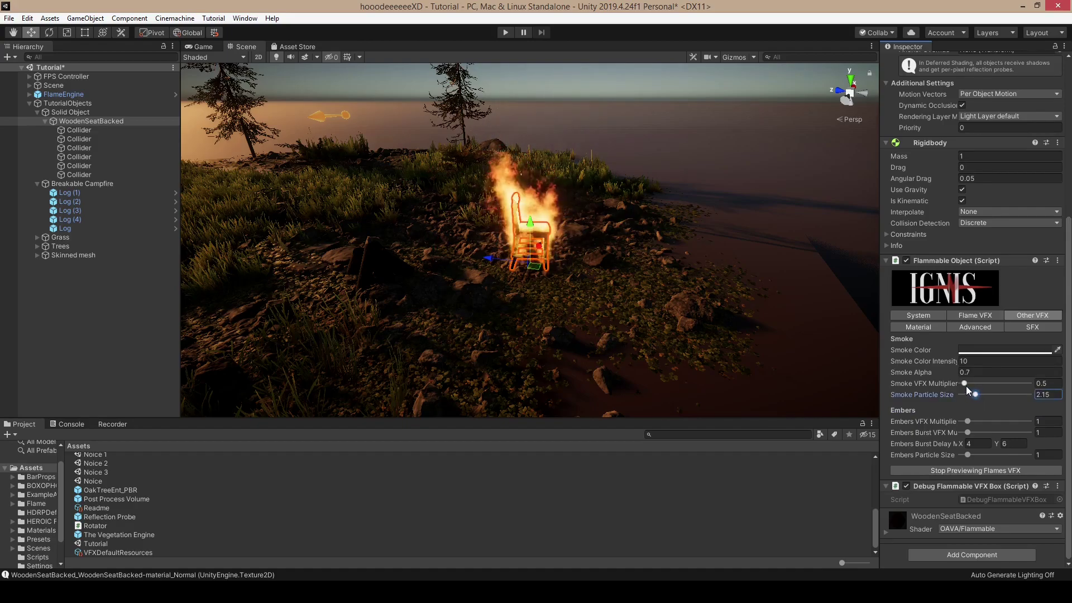
click(1045, 384)
text(1)
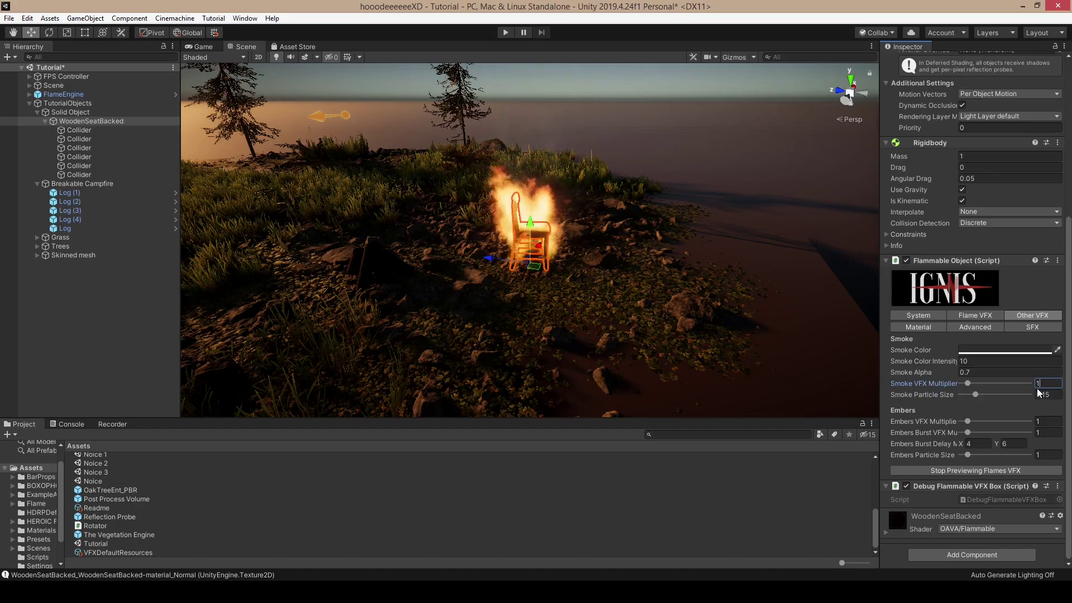
click(970, 372)
text(1)
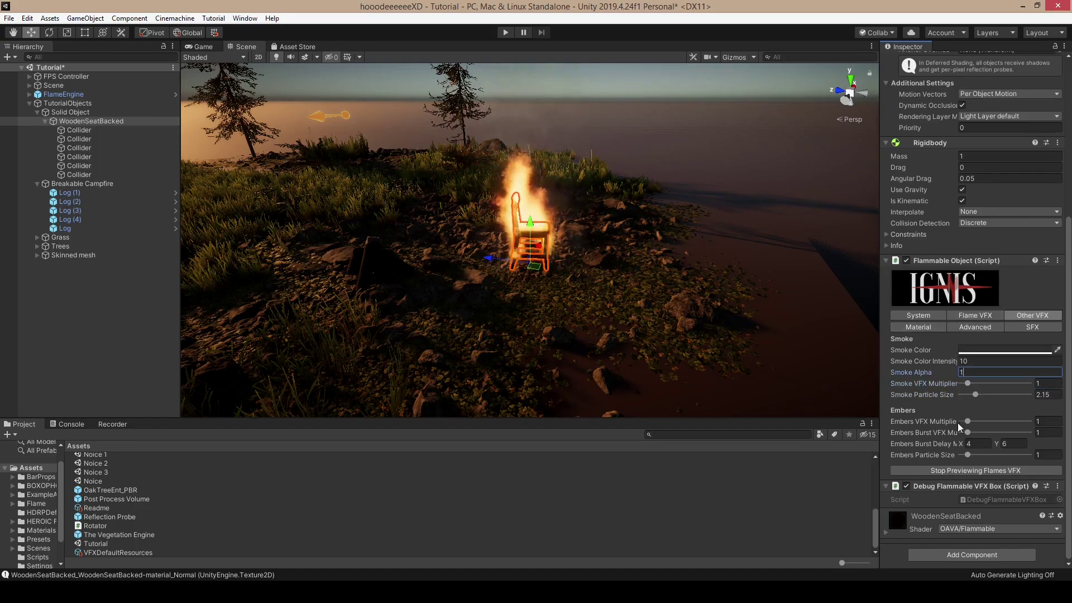
Step: Stop the flame preview, preview the burn shader at about 0.623, and set Shader Emission Mult to 1000
click(960, 471)
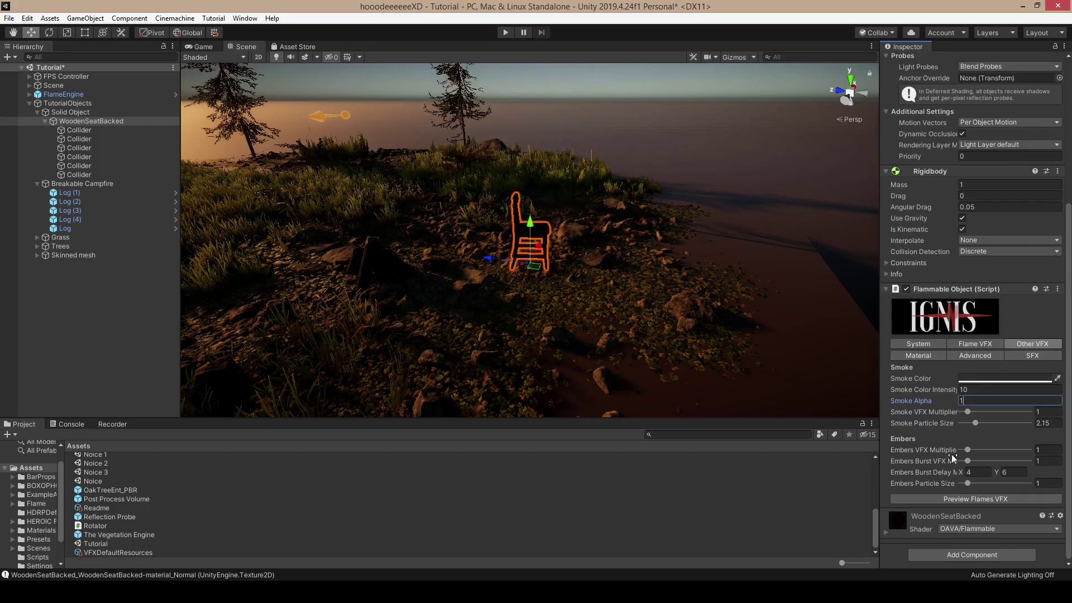
click(918, 355)
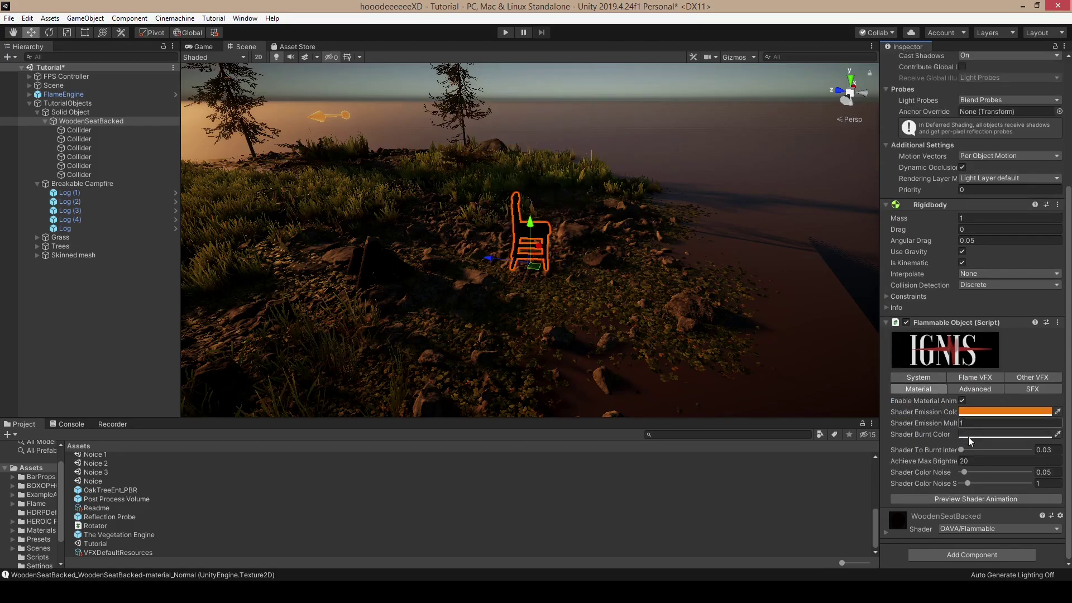
click(970, 499)
drag(970, 488, 1003, 489)
click(972, 346)
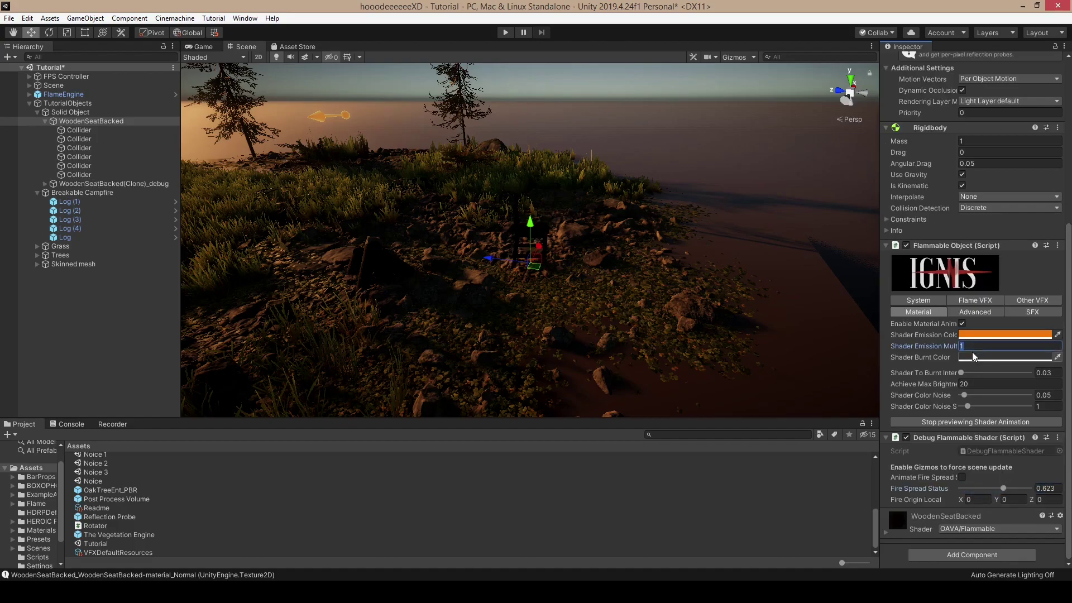
text(1000)
Step: Shift the Shader Emission Color to a yellower orange, hex F1970B
right_drag(557, 203, 480, 194)
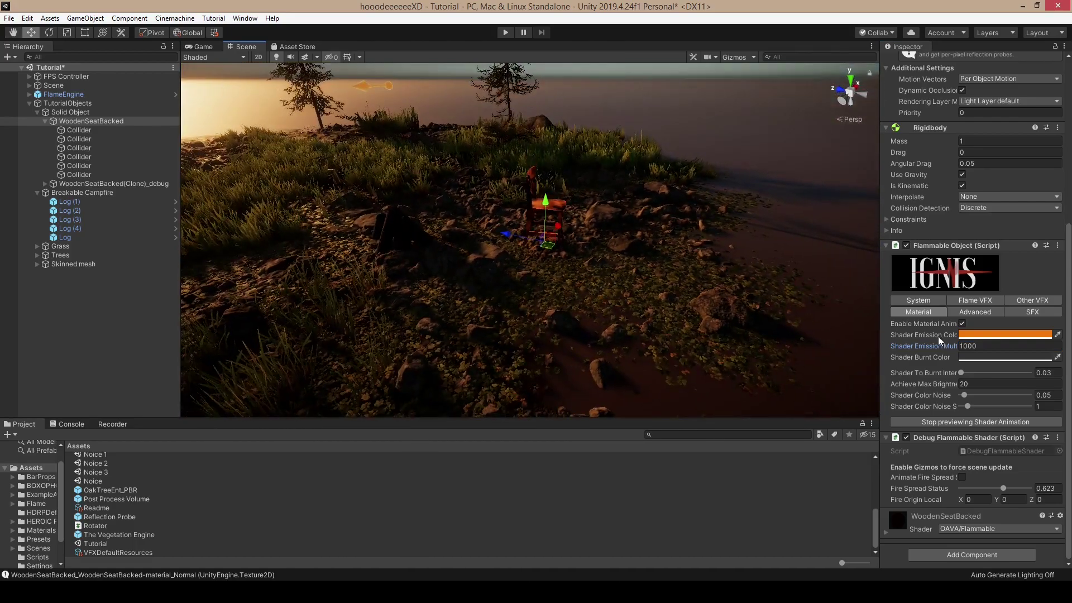
click(1014, 338)
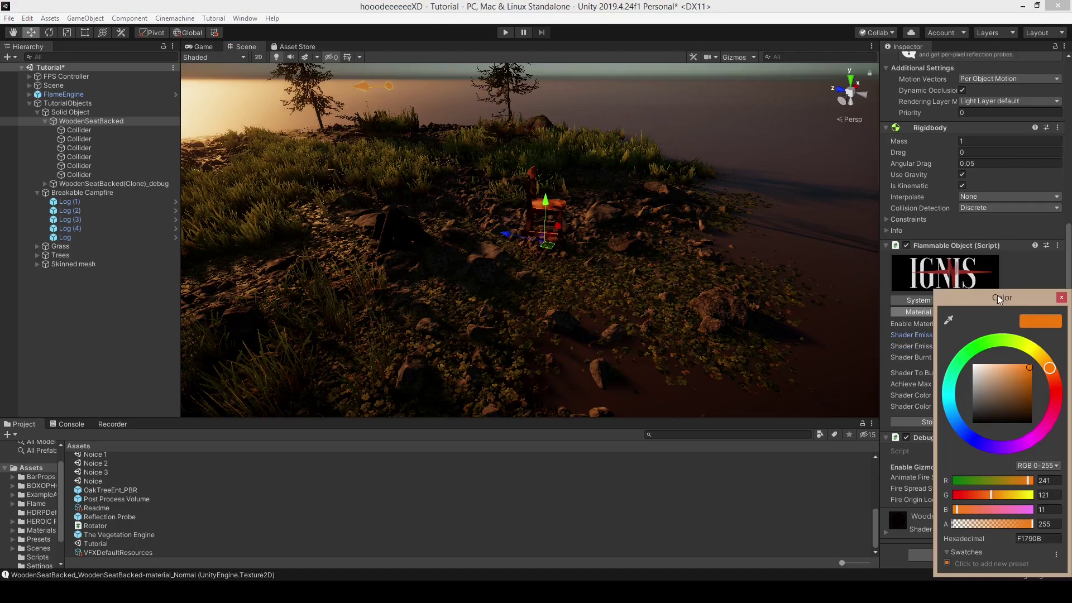
drag(1010, 302, 907, 286)
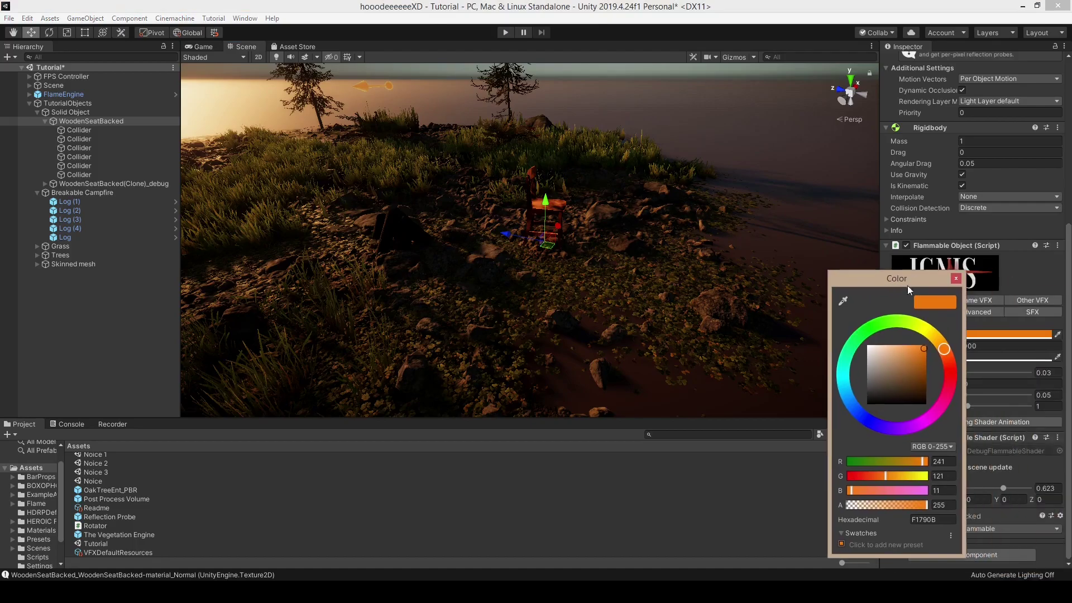
click(939, 343)
mouse_move(940, 345)
mouse_down()
mouse_move(949, 362)
mouse_move(940, 341)
mouse_up()
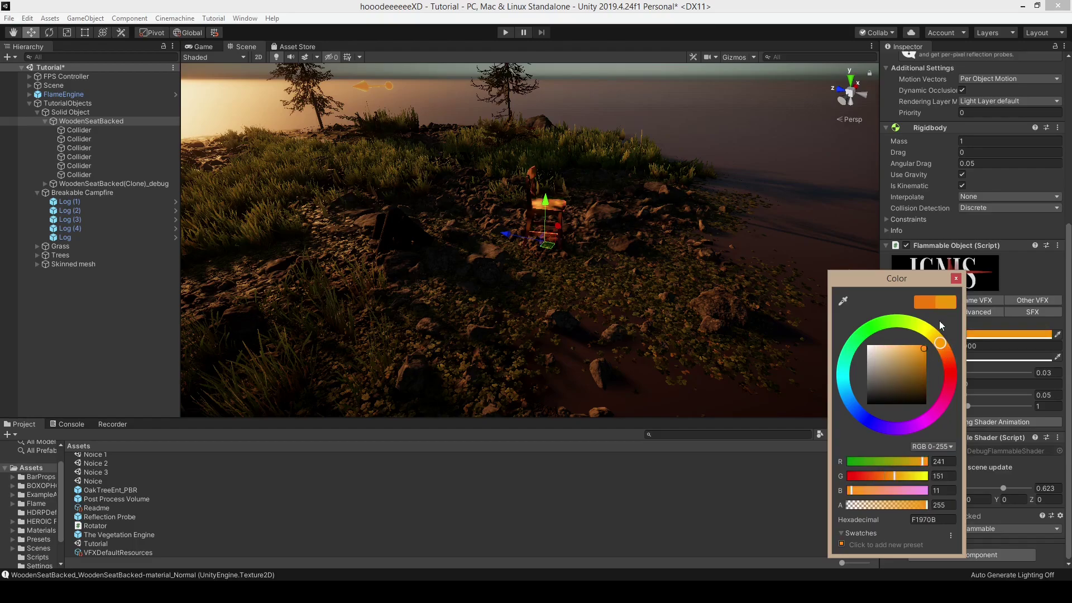
click(955, 278)
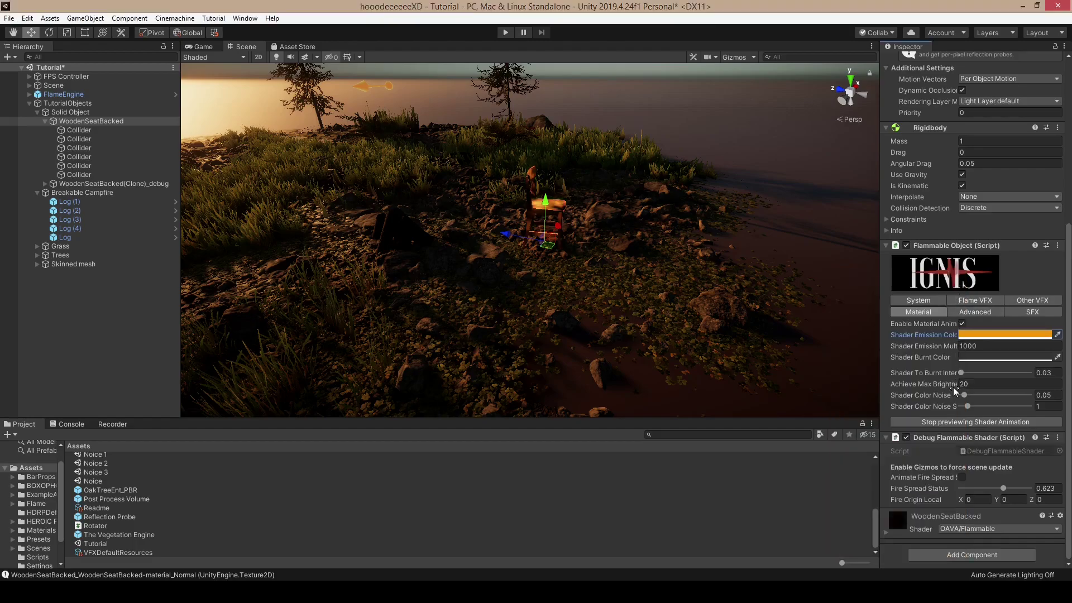
Step: Stop the shader preview and enable Set This On Fire On Start for the chair
click(964, 426)
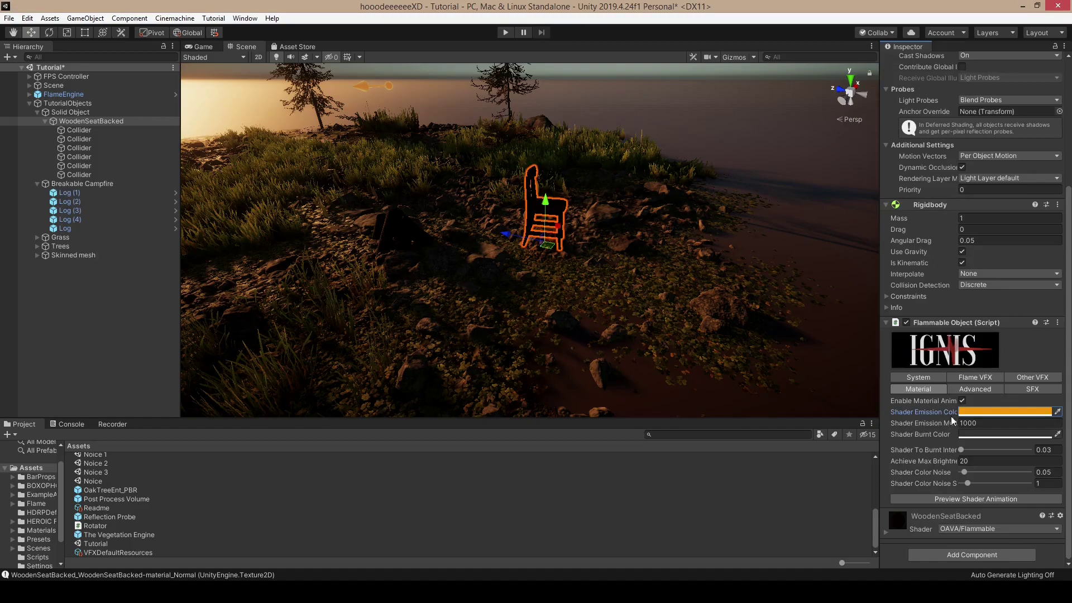
click(938, 380)
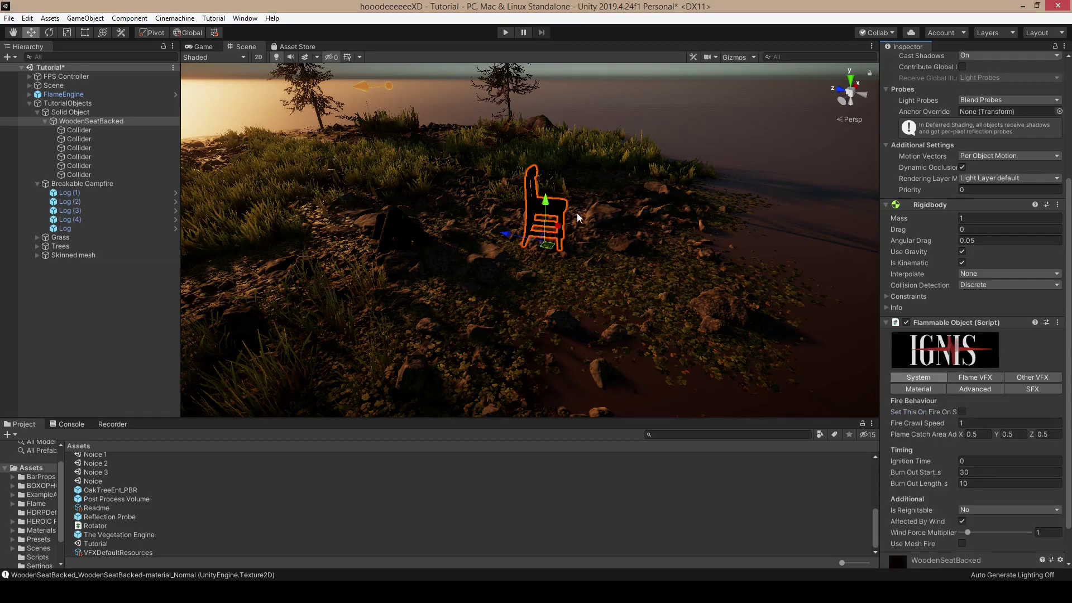
click(962, 411)
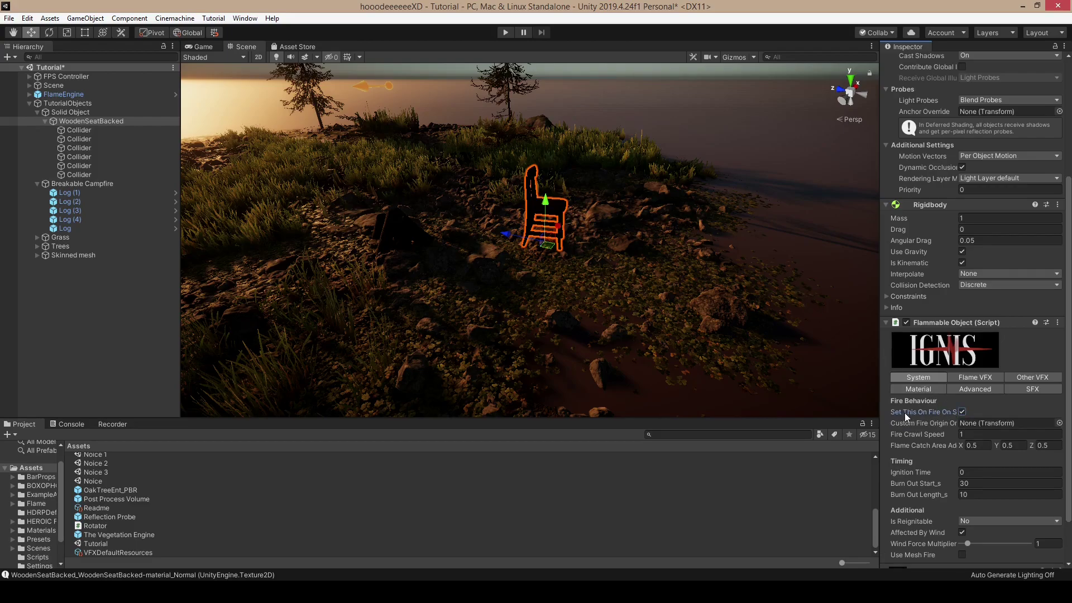
mouse_move(904, 412)
Step: Select all six Collider children under WoodenSeatBacked
right_drag(615, 198, 581, 186)
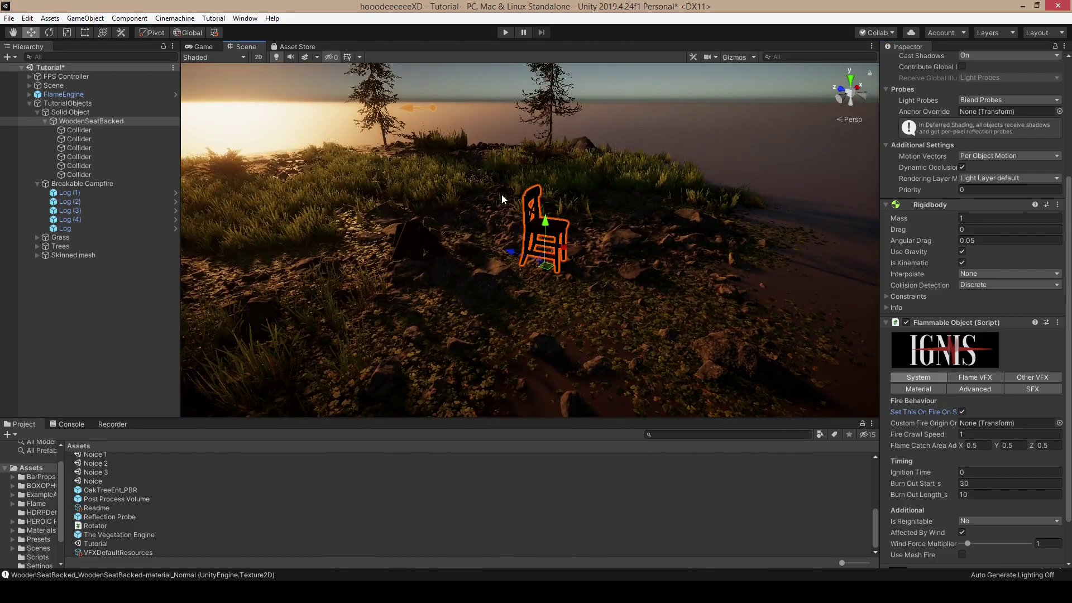
click(968, 374)
click(75, 132)
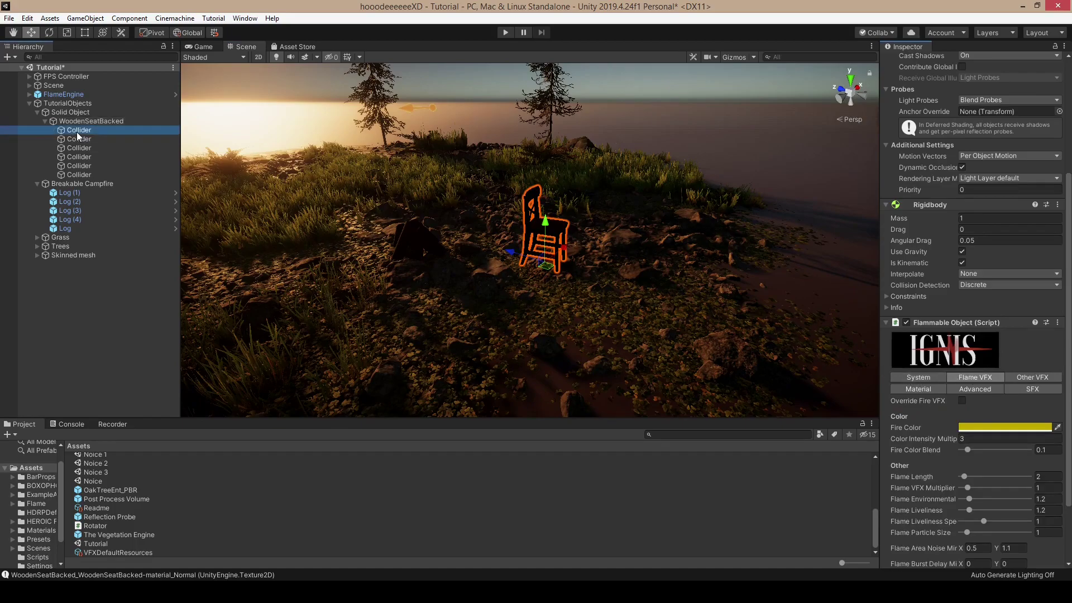
shift+click(79, 174)
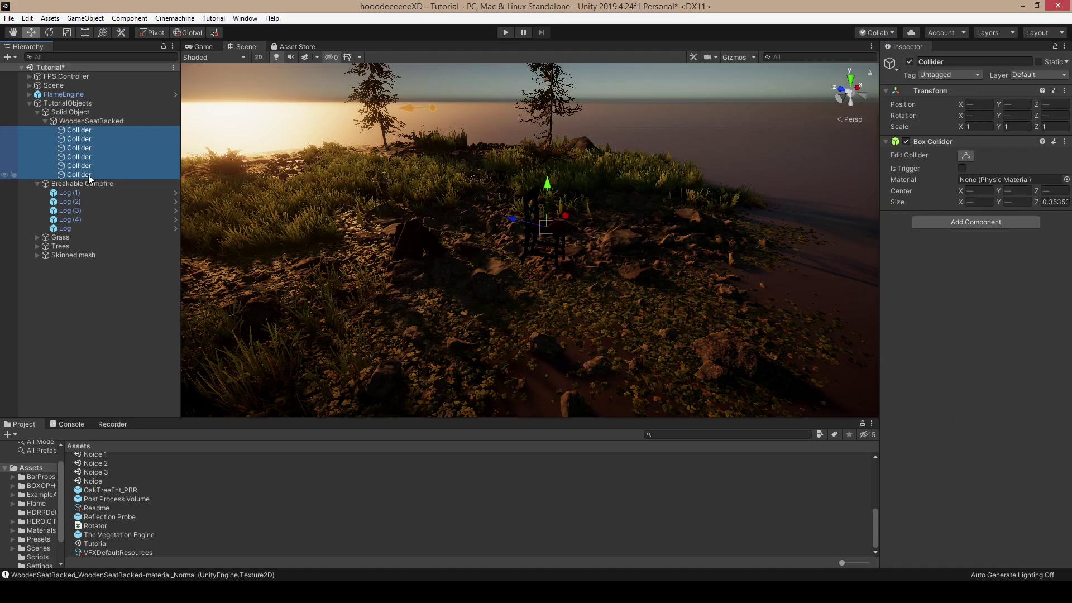
Step: Delete the six Colliders, reselect WoodenSeatBacked, and briefly toggle its flame preview
key(Delete)
click(95, 119)
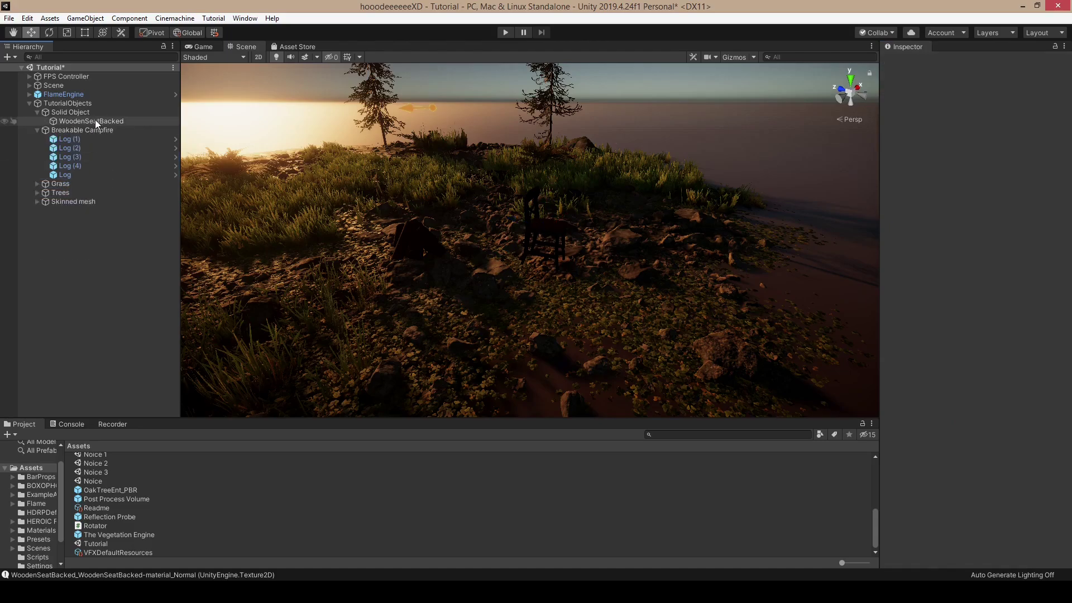
scroll(902, 327, down, 6)
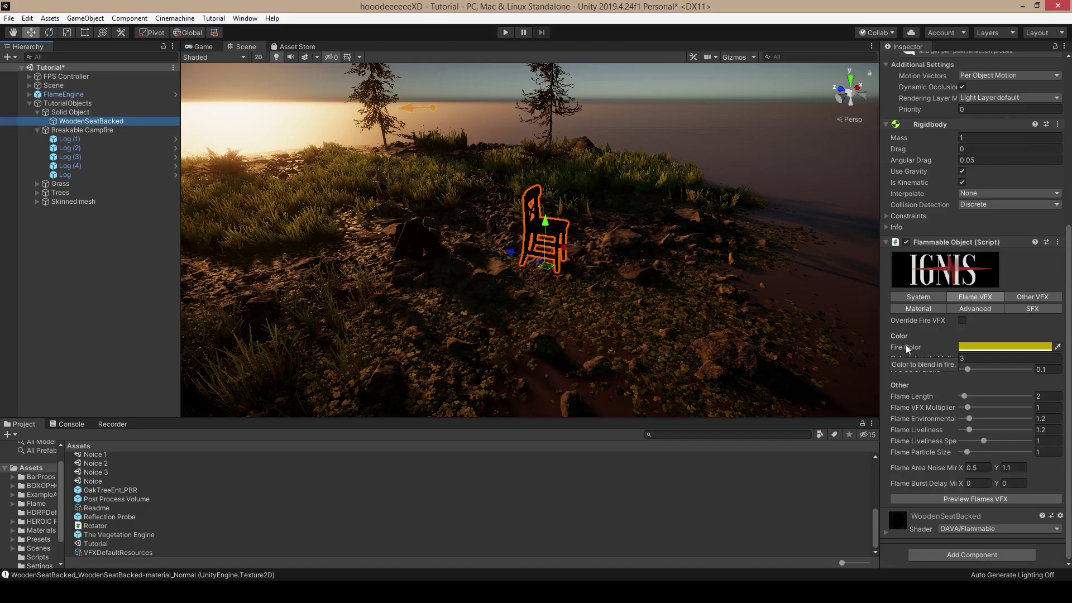
click(948, 499)
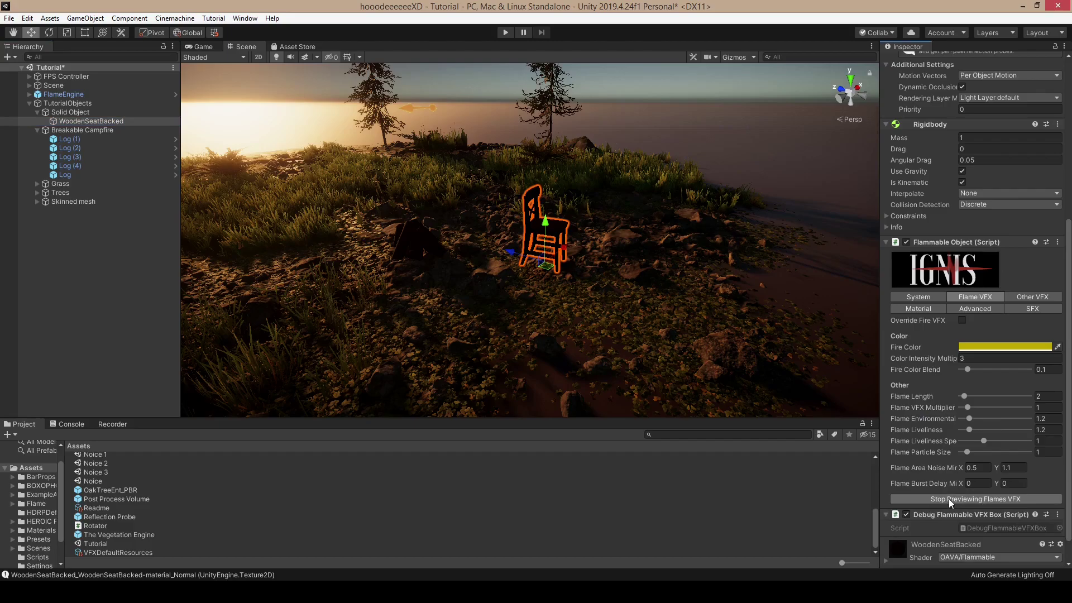
click(950, 499)
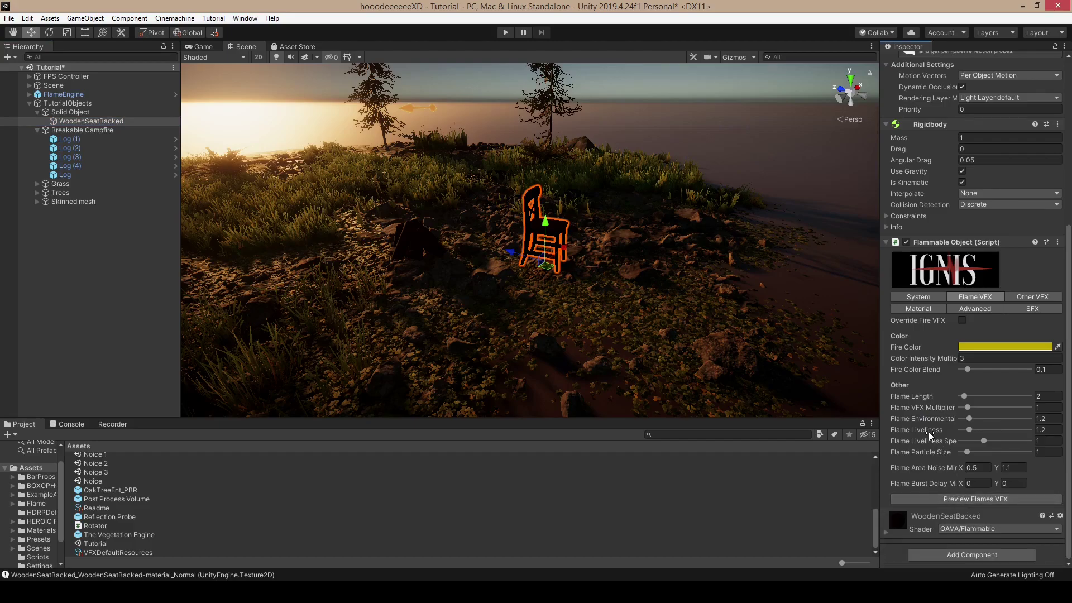
click(929, 300)
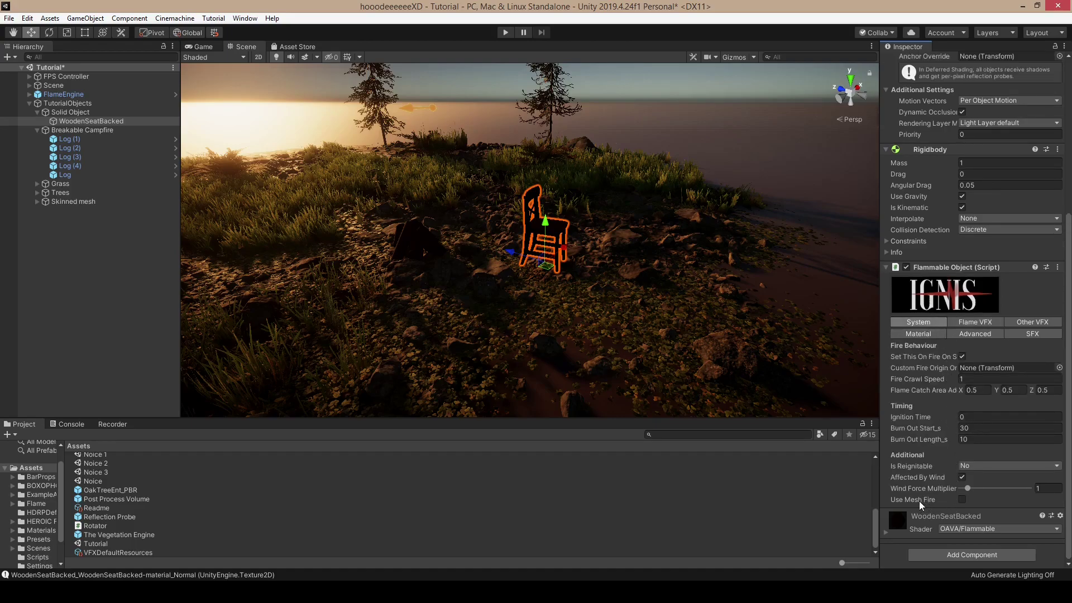
Step: Enable Use Mesh Fire on the chair and get the flame preview running
click(961, 501)
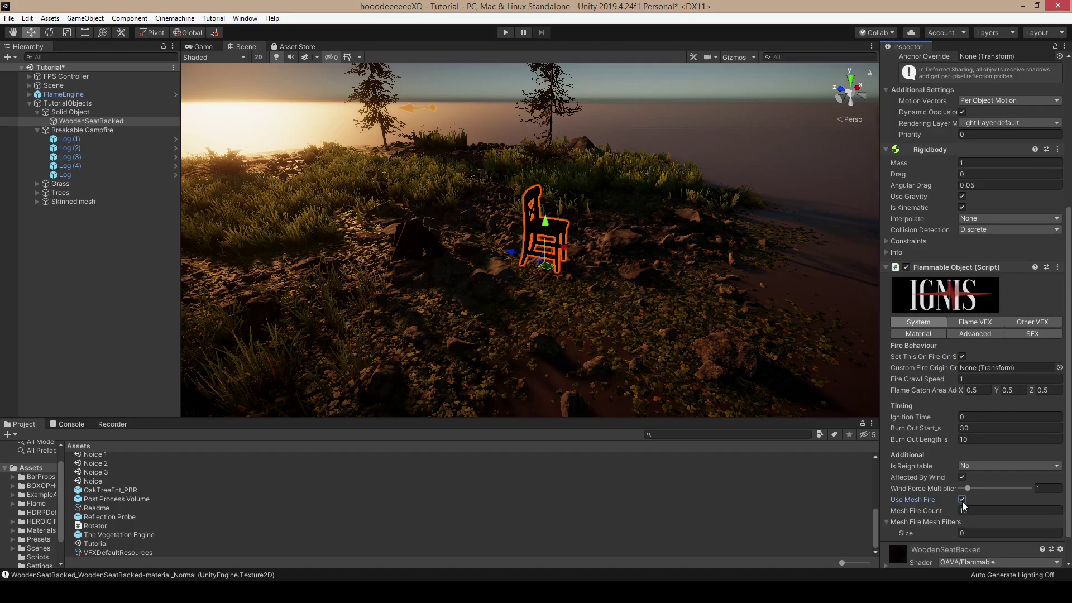
click(983, 322)
click(981, 525)
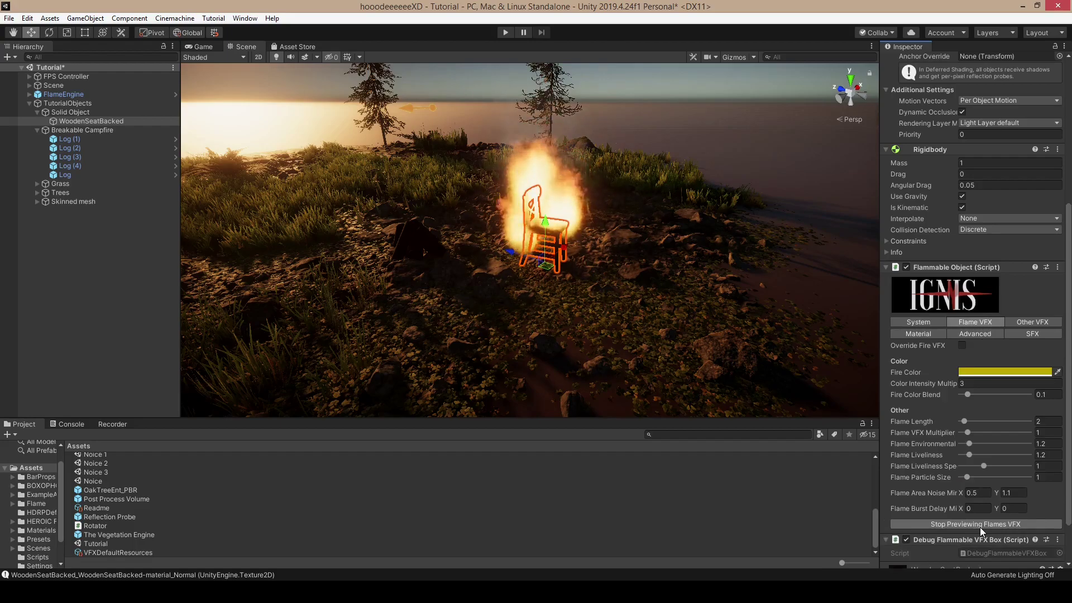
click(947, 525)
click(947, 525)
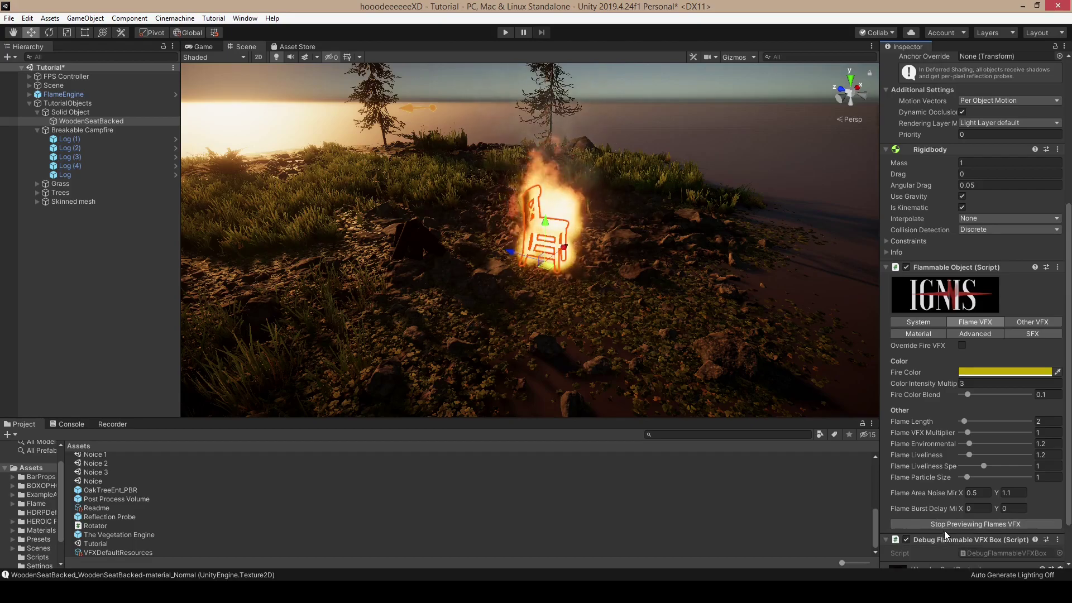
click(944, 527)
click(952, 526)
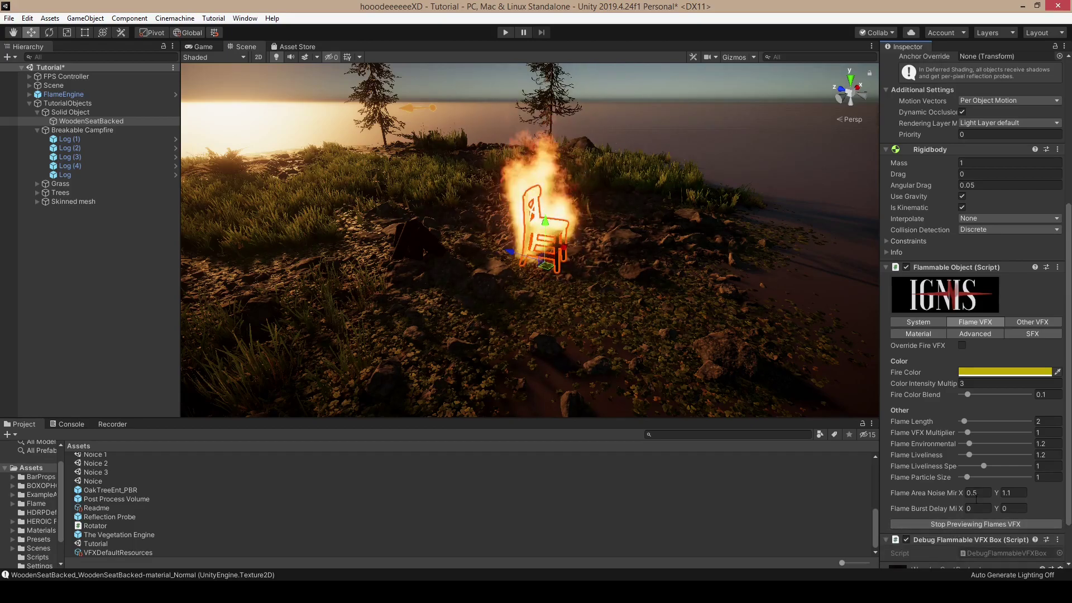
Step: Set Flame Particle Size to 0.5 and check the smoke settings
click(1055, 478)
text(0)
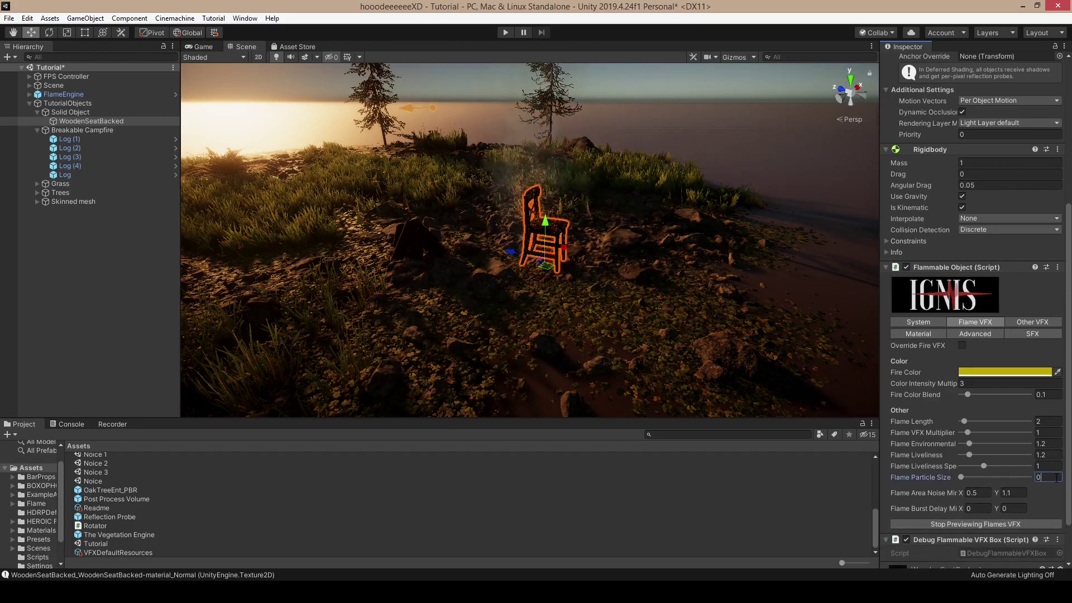
text(.5)
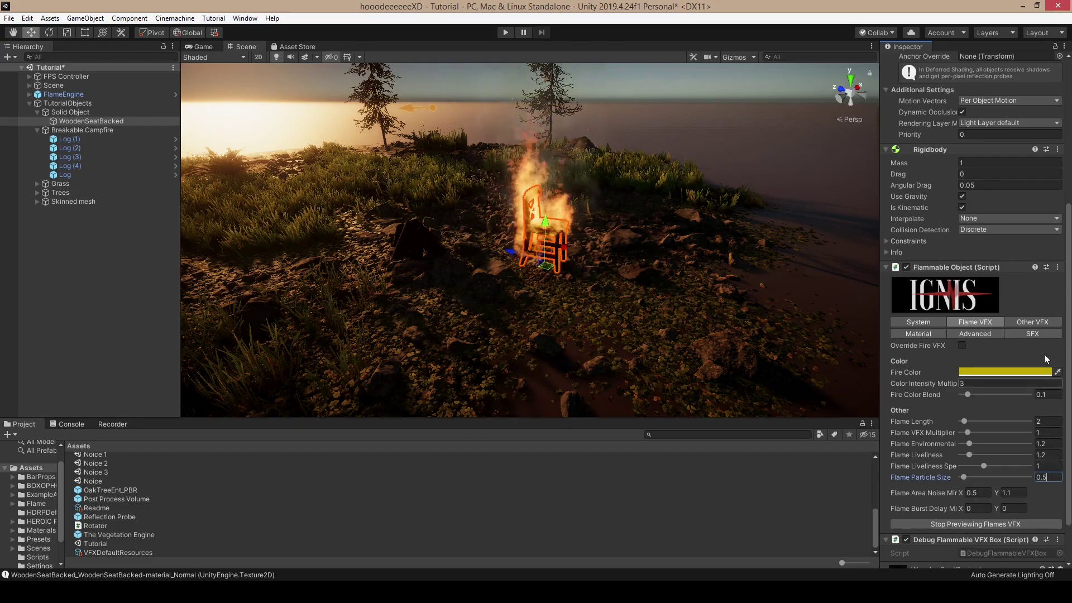
click(1032, 322)
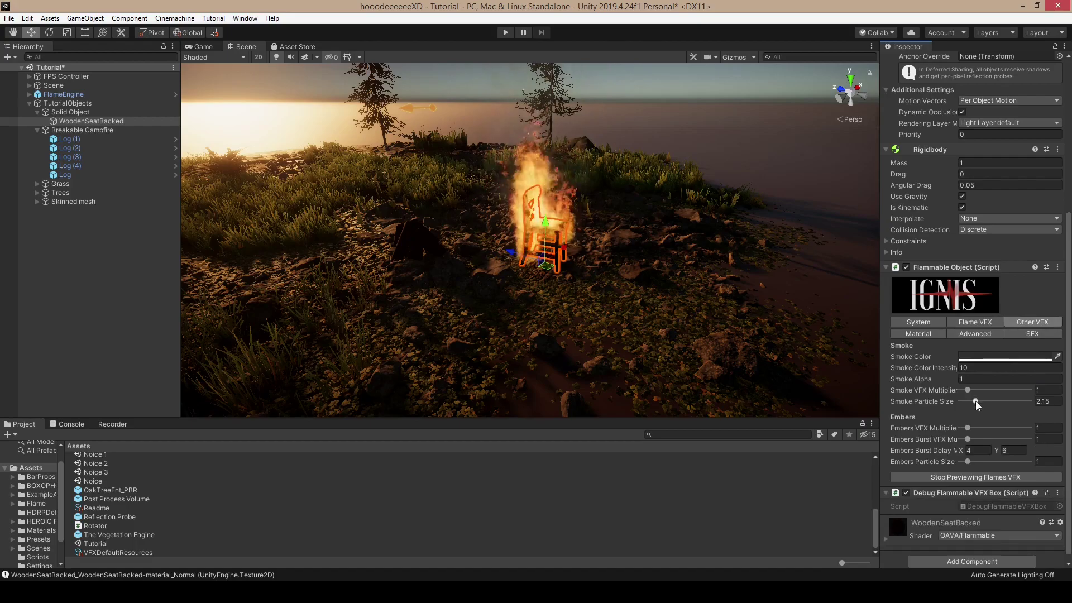
Step: In the Advanced tab, set Calculate Flammation to Object
click(975, 322)
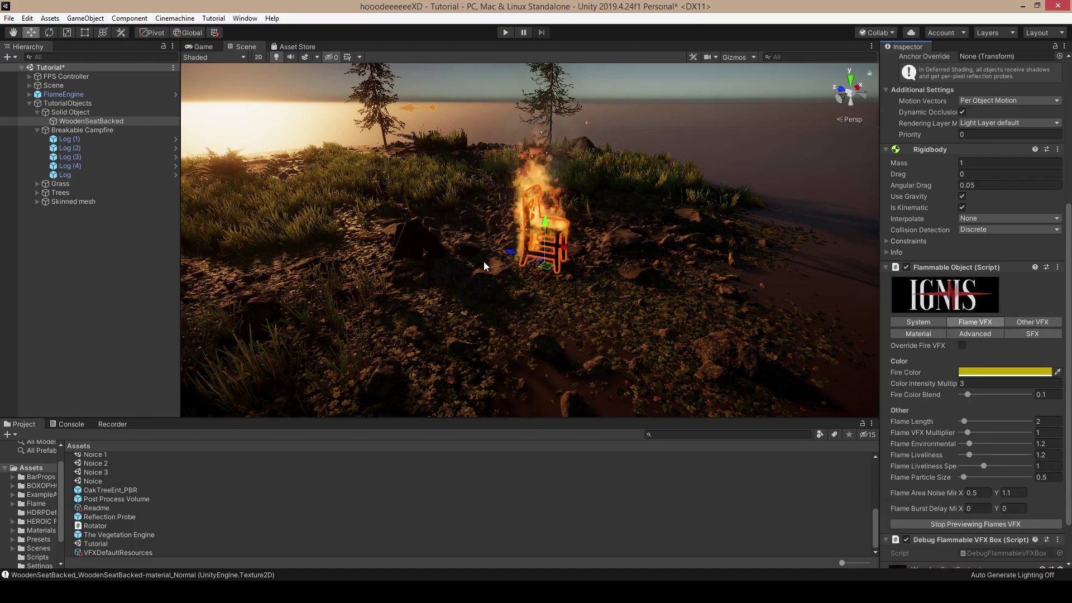
click(981, 334)
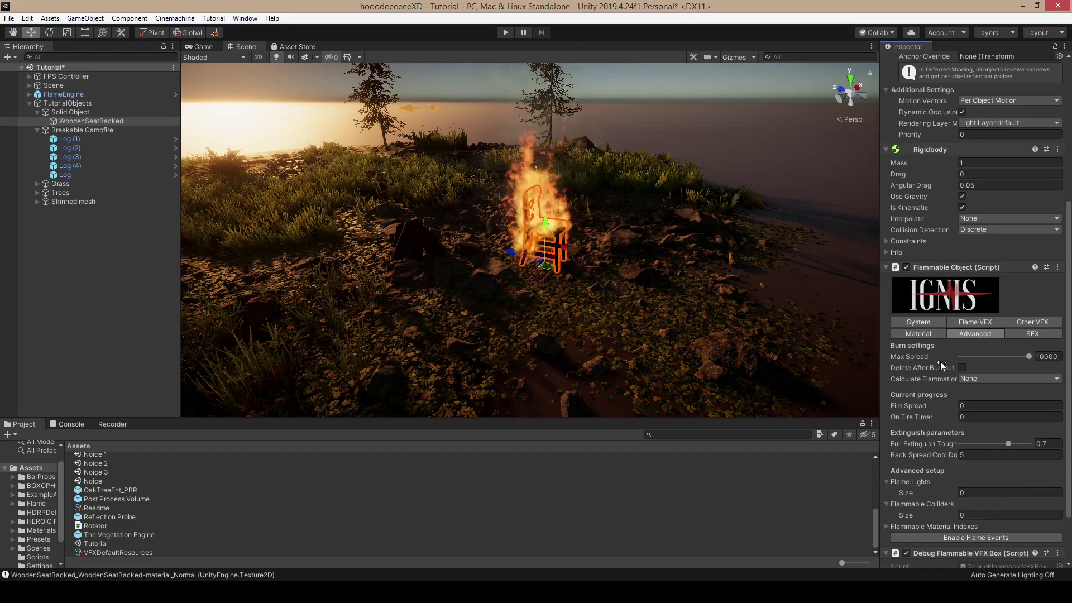
click(974, 379)
click(978, 403)
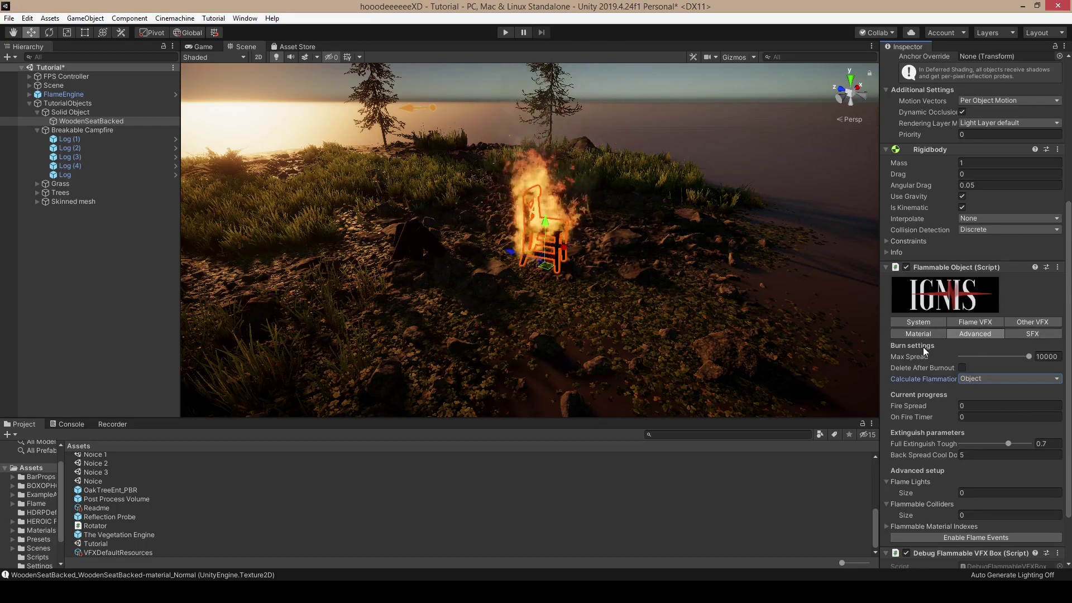
click(927, 323)
click(965, 325)
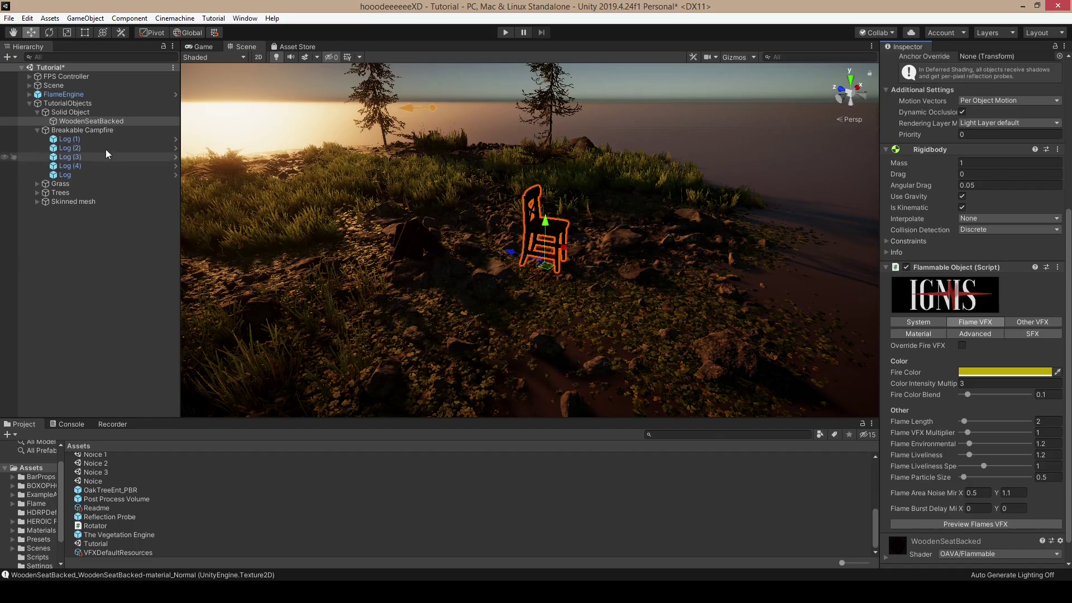
Step: Convert the five campfire logs, Log (1) through Log, with OAVA-Convert > Flammable Object
click(72, 138)
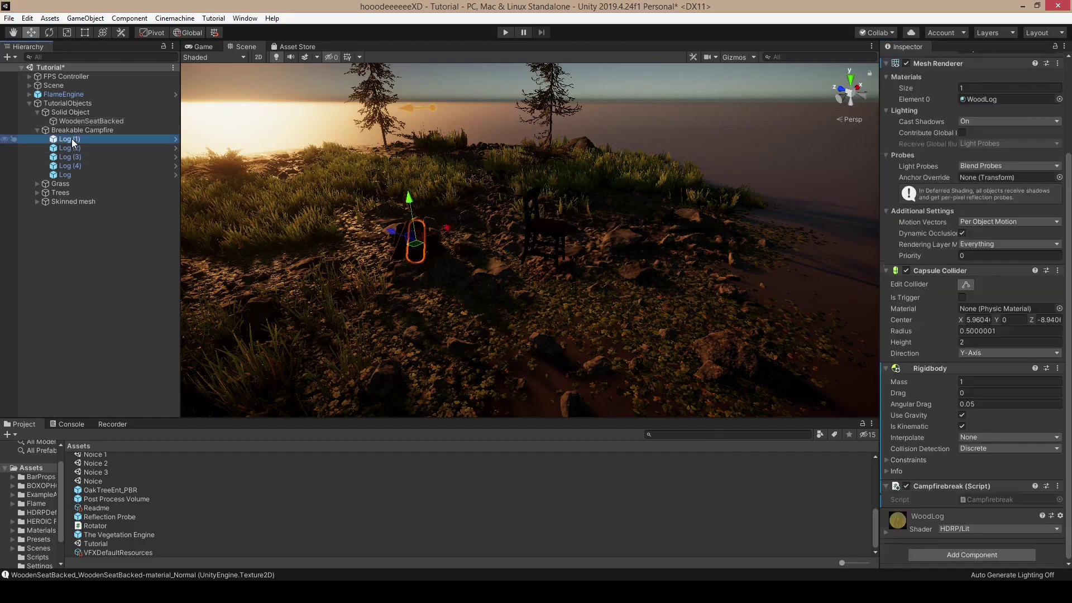
shift+click(81, 175)
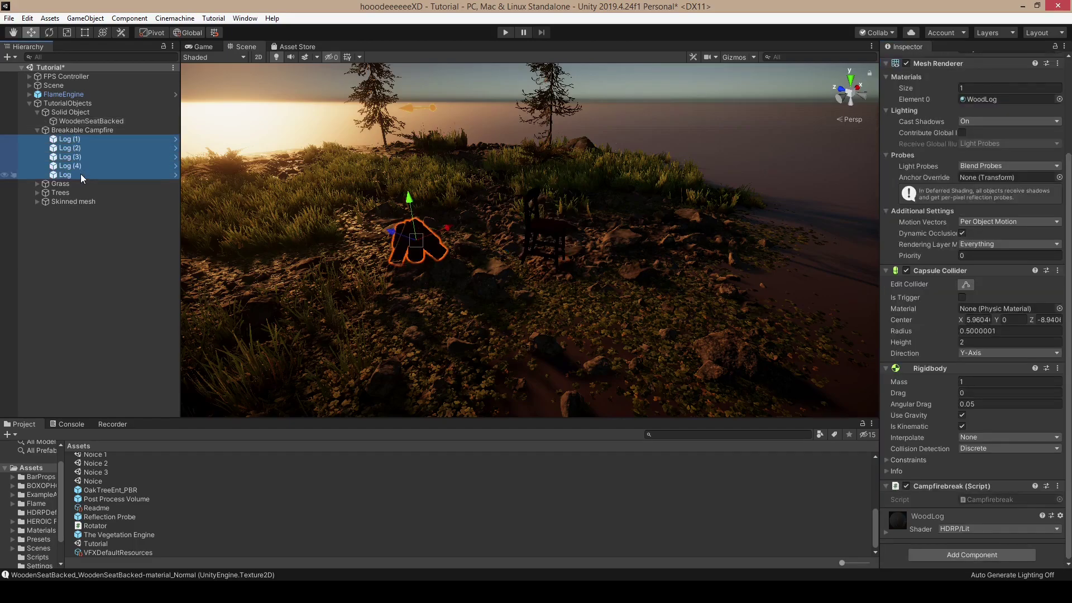
right_click(64, 143)
mouse_move(116, 385)
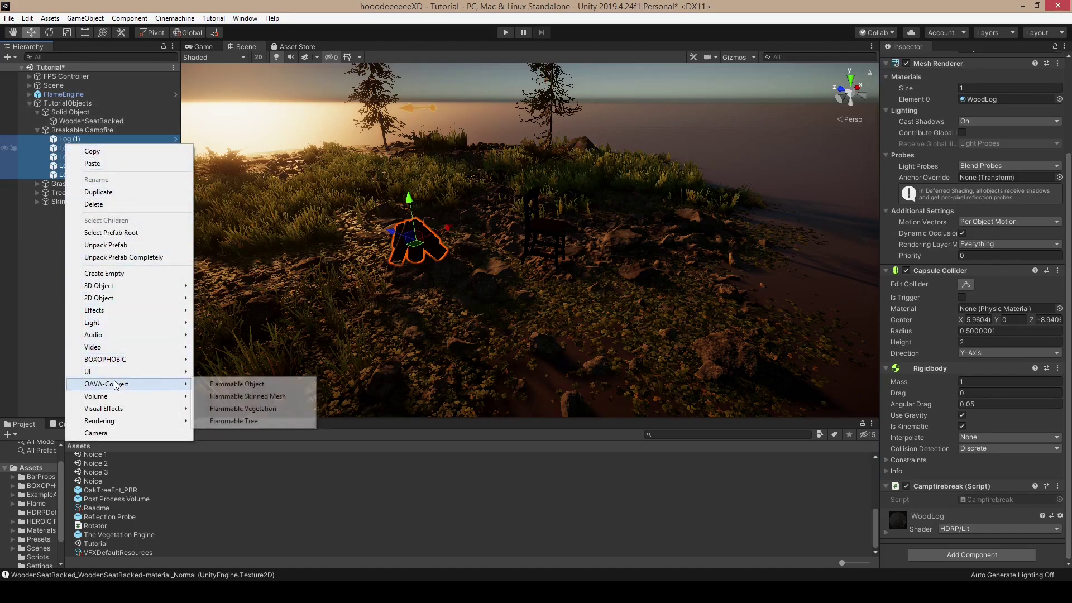
click(236, 386)
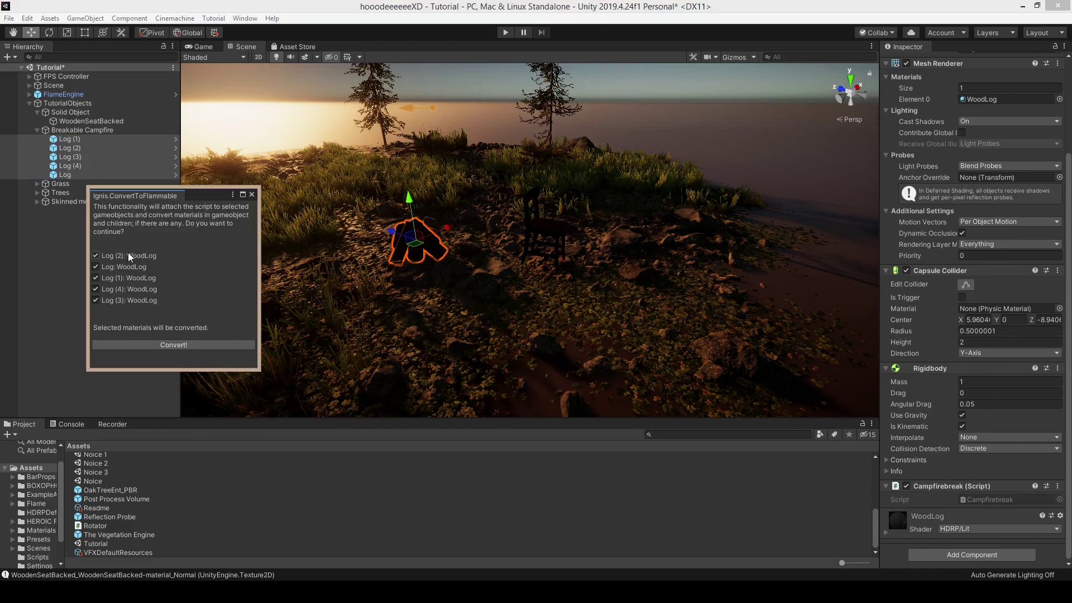
click(96, 255)
Step: Confirm the log conversion and bring up the Flame VFX settings (yellow Fire Color, Flame Length 2)
click(180, 345)
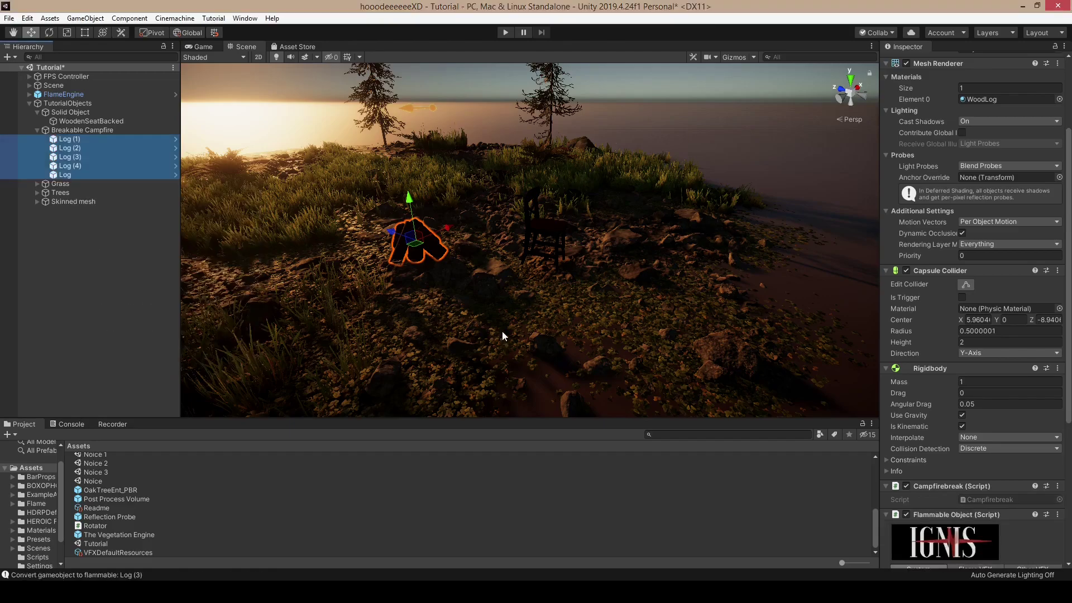
scroll(997, 422, down, 5)
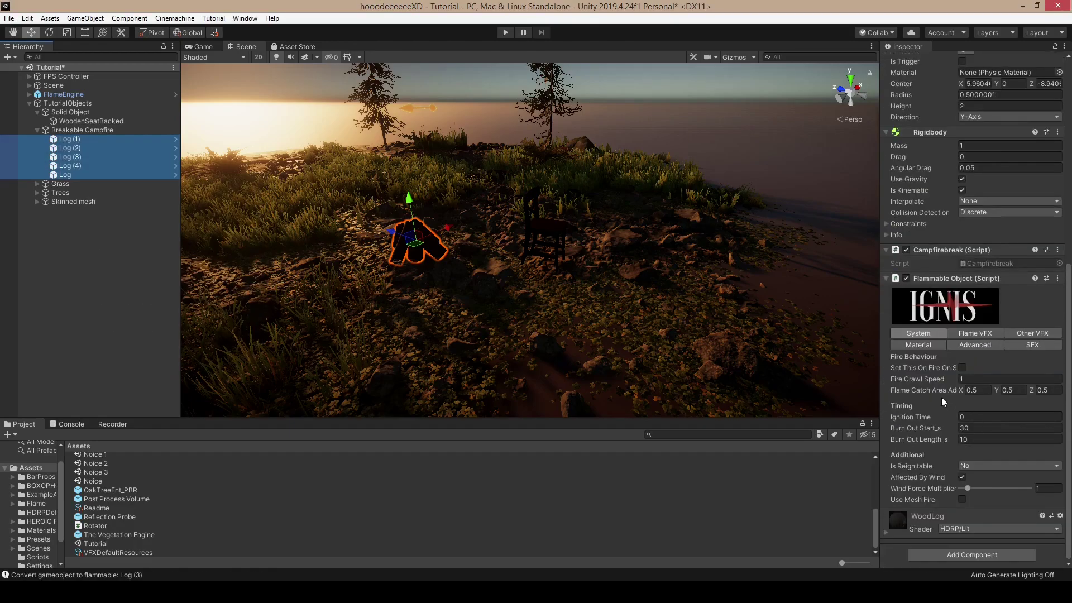
scroll(940, 323, up, 4)
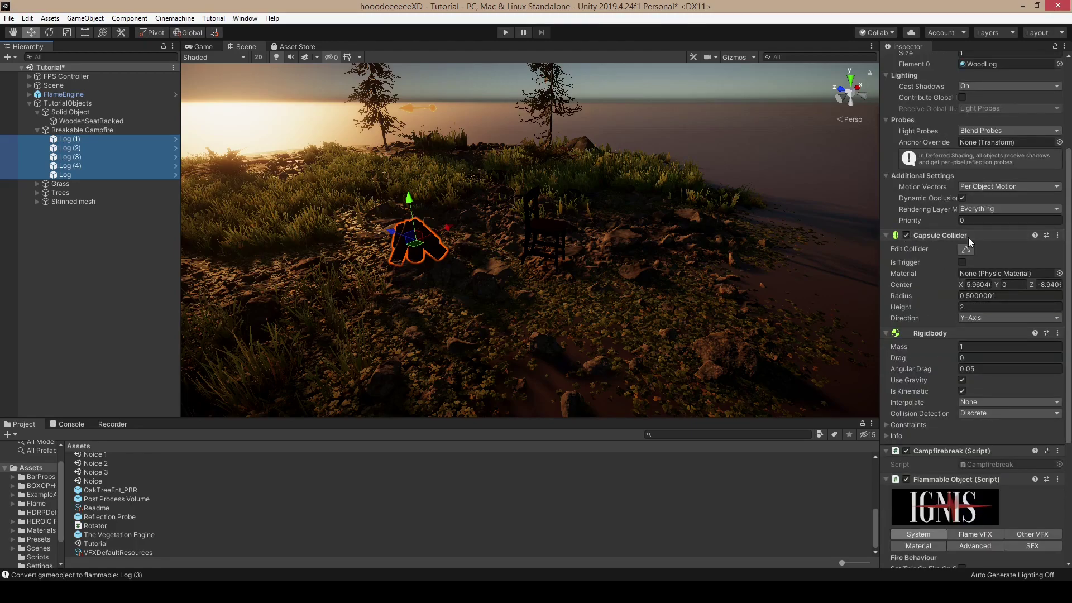
scroll(921, 270, down, 4)
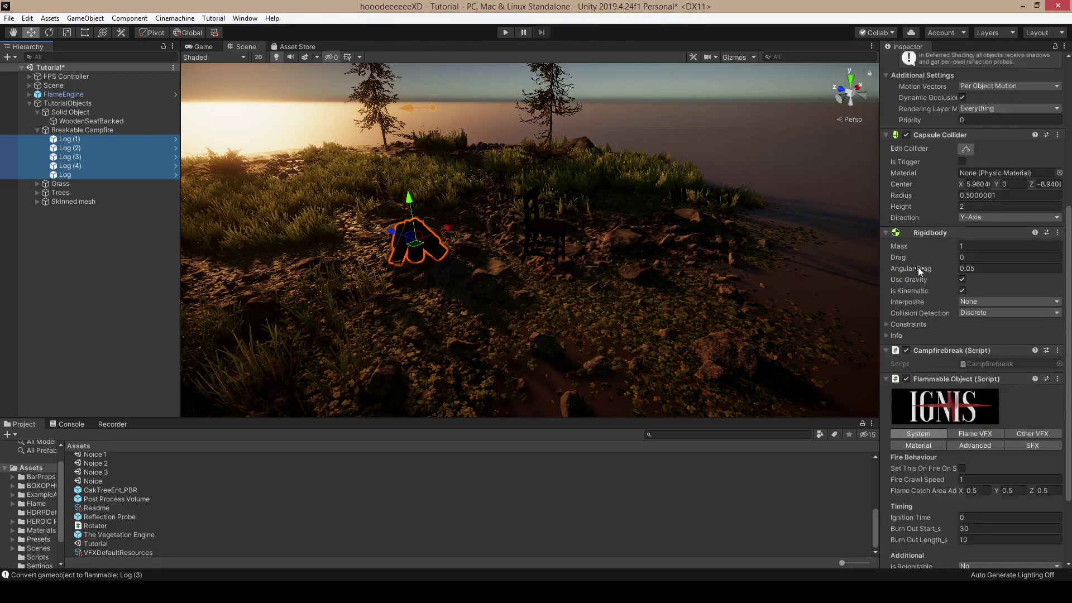
click(974, 334)
Step: Preview the flames on the logs, frame them with F, then stop the preview
scroll(970, 393, down, 1)
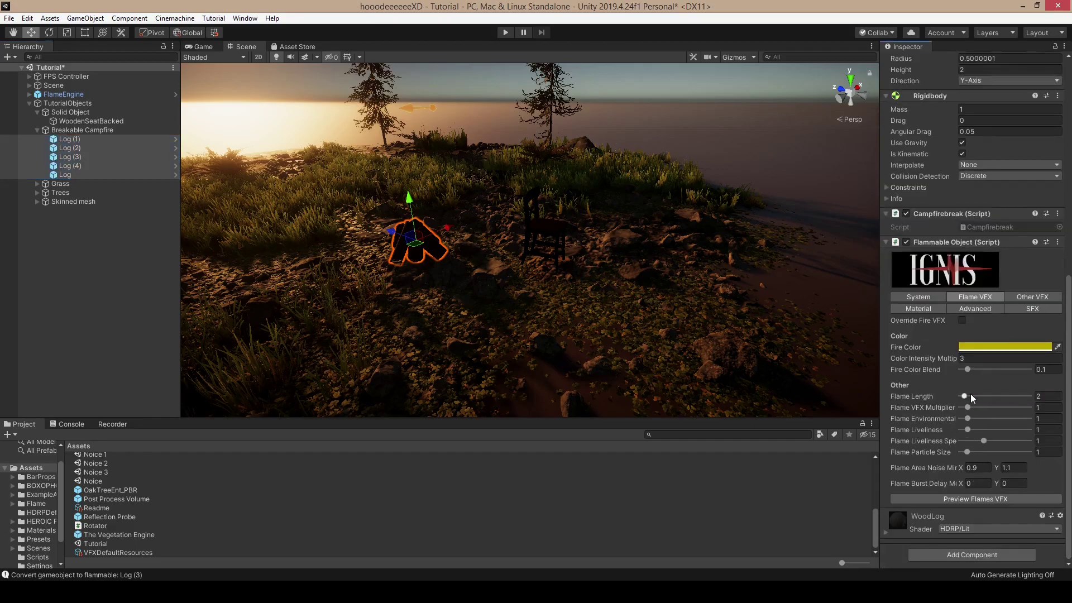
click(981, 499)
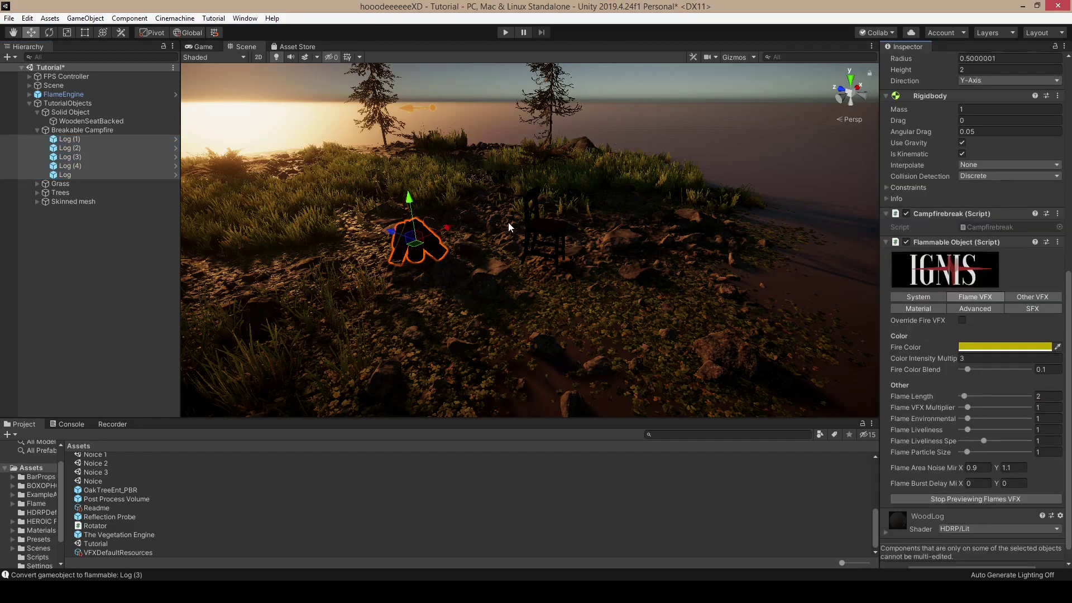
key(f)
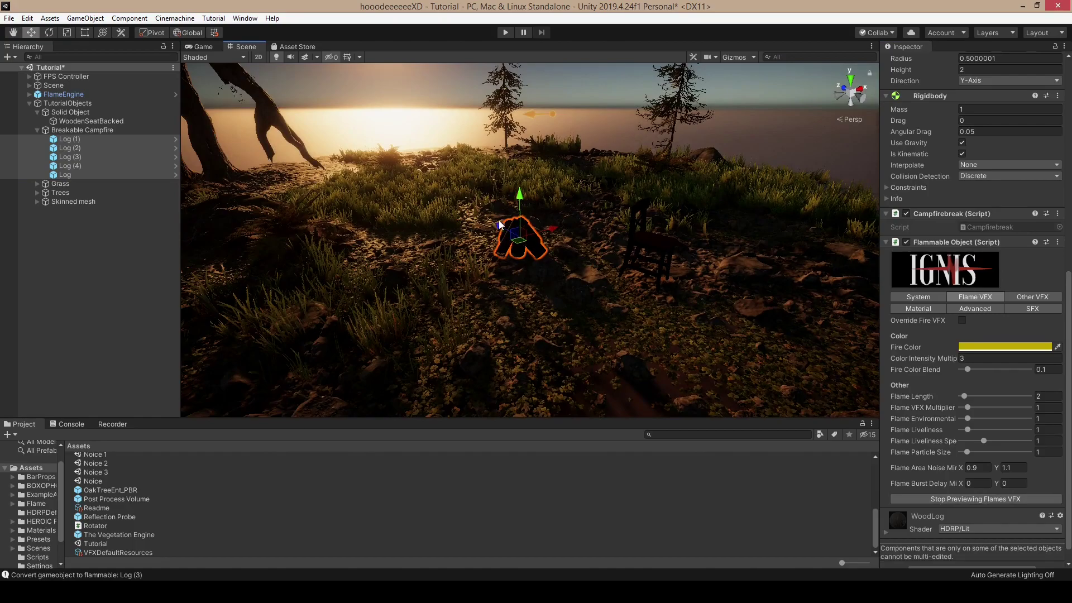
click(983, 500)
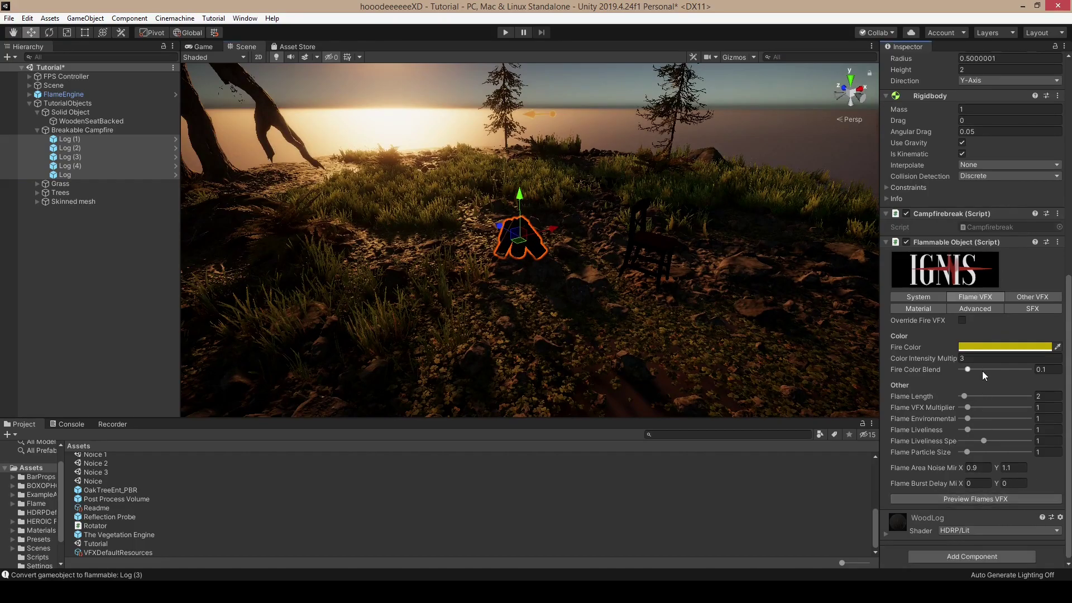
Step: Set Calculate Flammation to Object in the Advanced settings, then preview the logs' flames
click(975, 311)
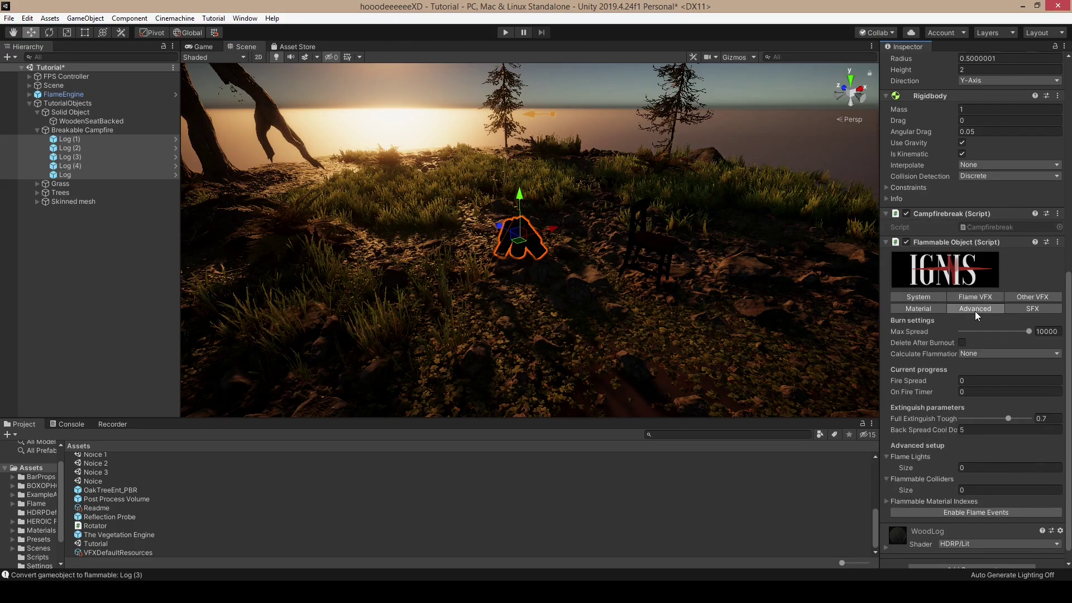
click(969, 354)
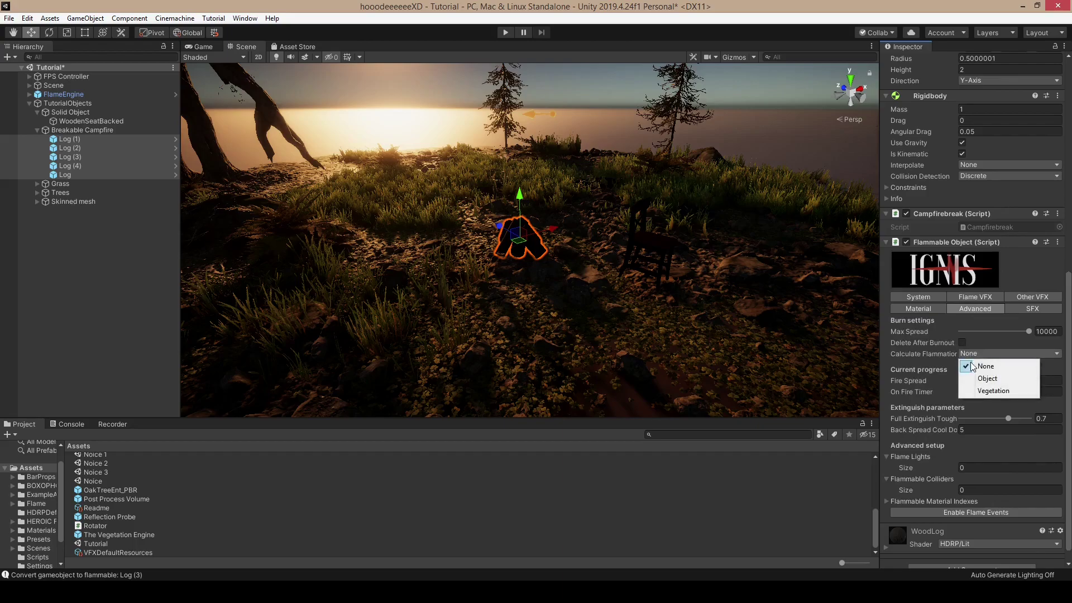
click(987, 379)
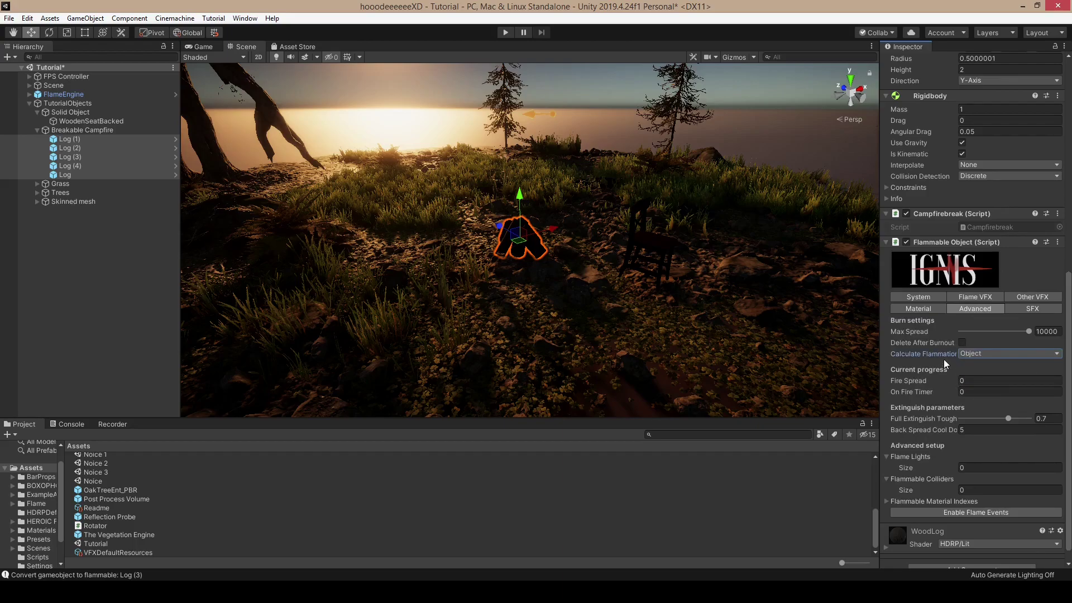
click(963, 296)
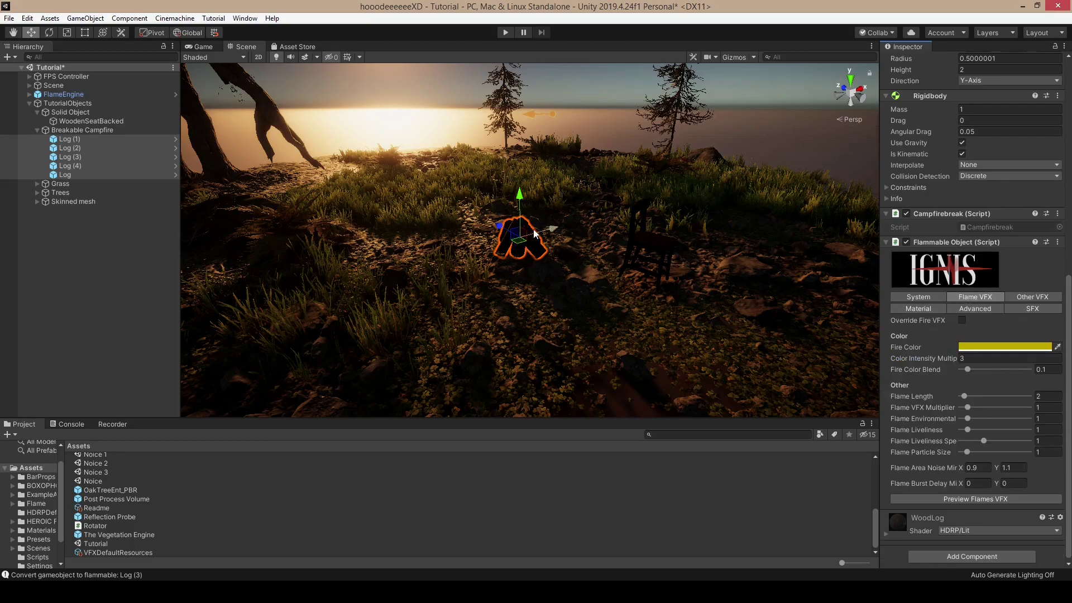
click(952, 499)
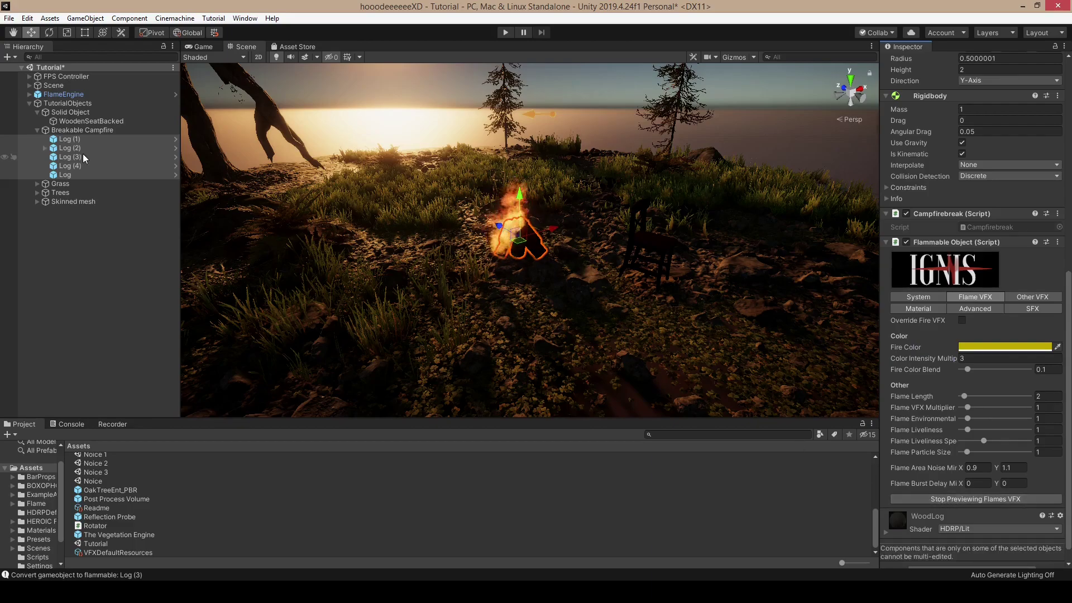
Step: Preview flames individually on Log (1), Log (3) and Log (4)
click(73, 139)
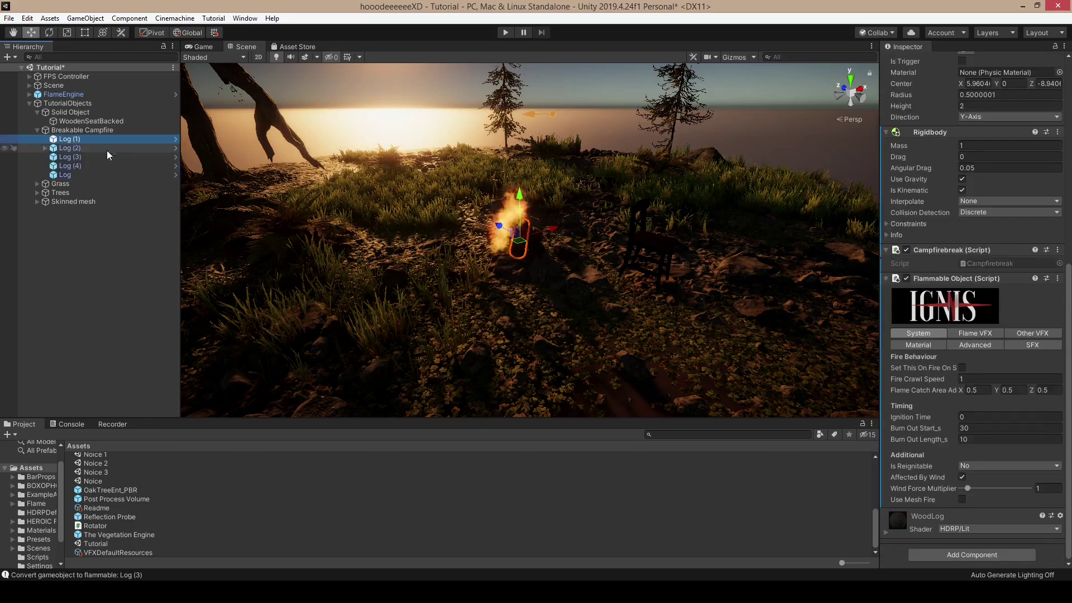
click(974, 333)
click(987, 531)
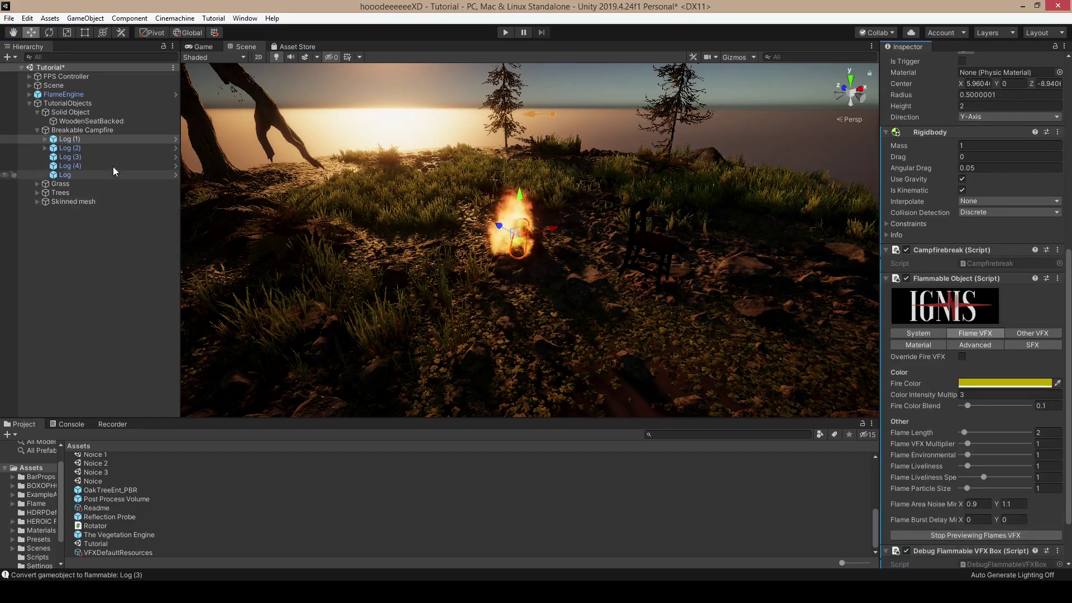
click(70, 157)
click(978, 332)
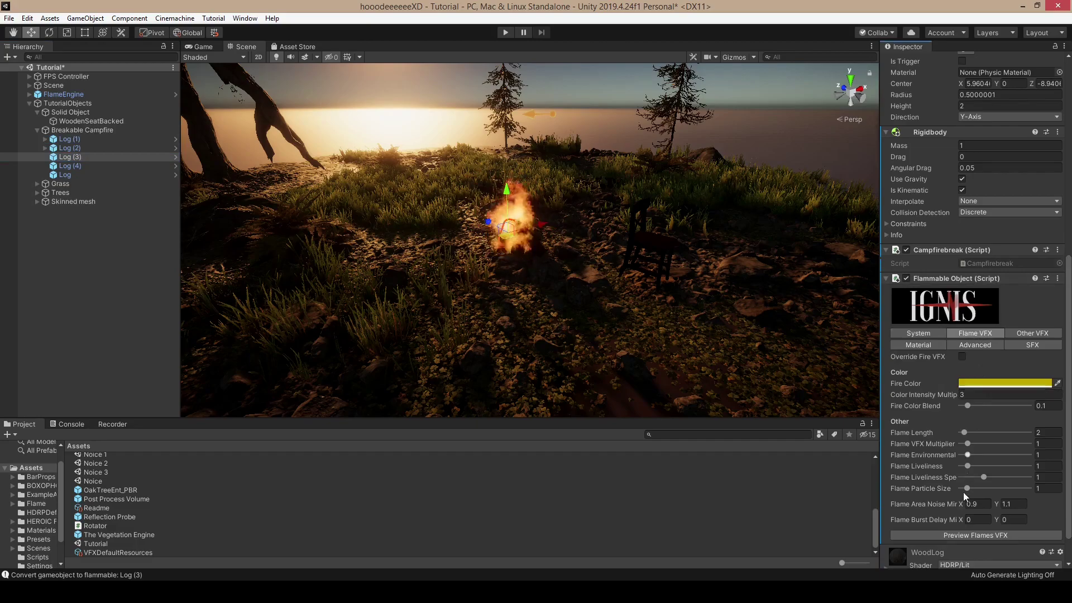
click(956, 534)
click(89, 163)
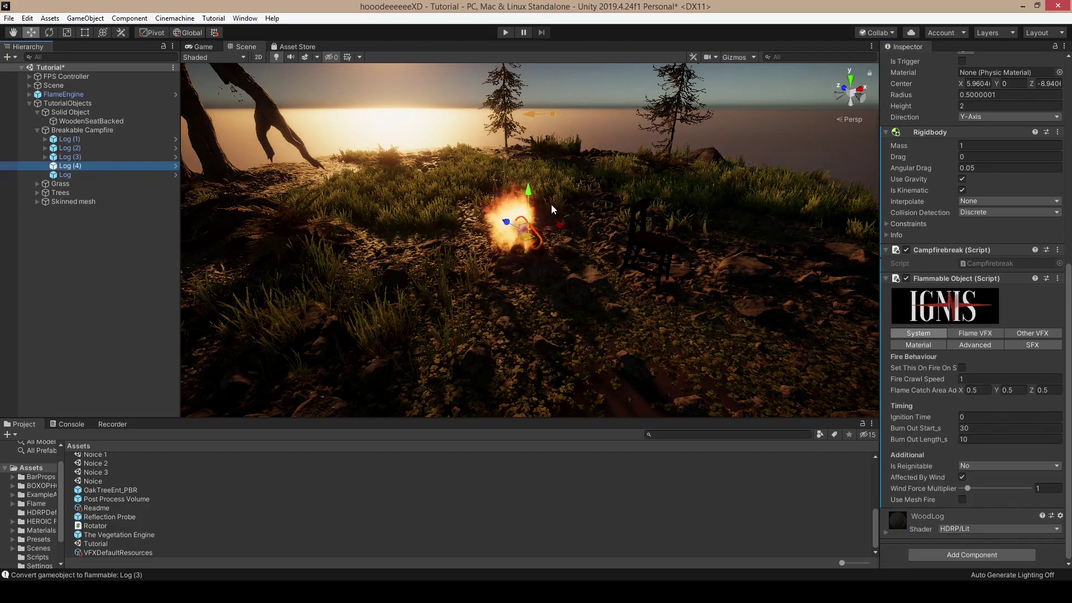
click(982, 335)
click(965, 534)
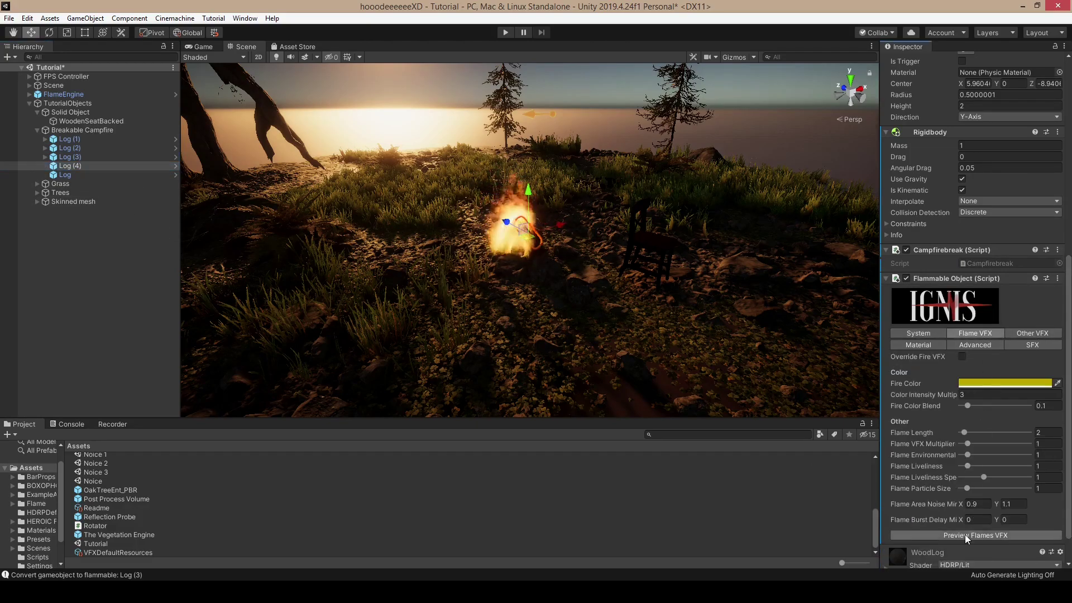
Step: Preview flames on the log named Log, then reselect all five logs to edit Flame Area Noise X
click(73, 175)
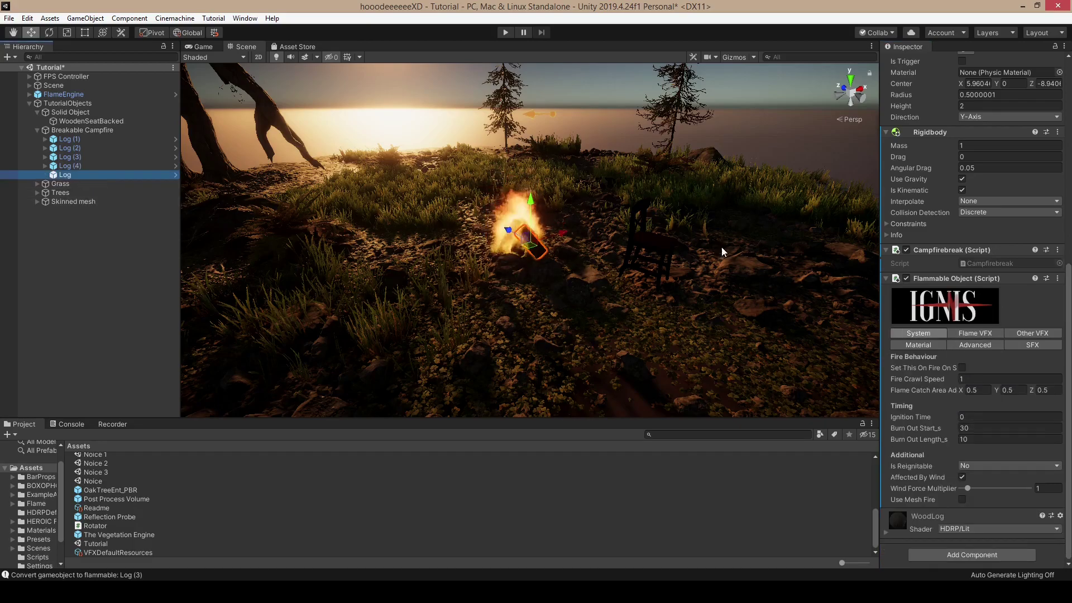
click(956, 333)
click(966, 536)
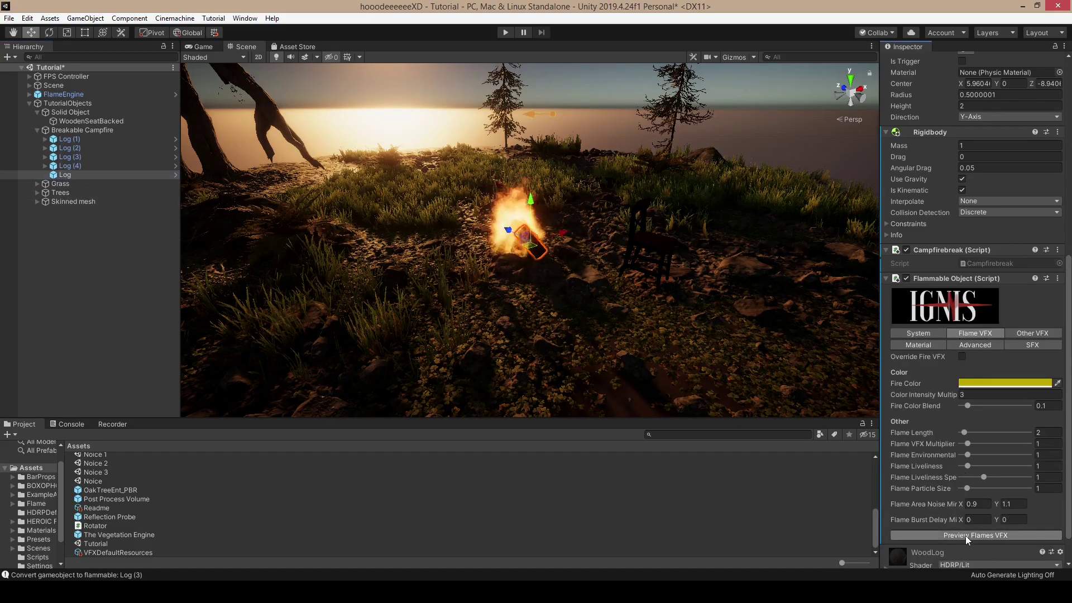
shift+click(95, 139)
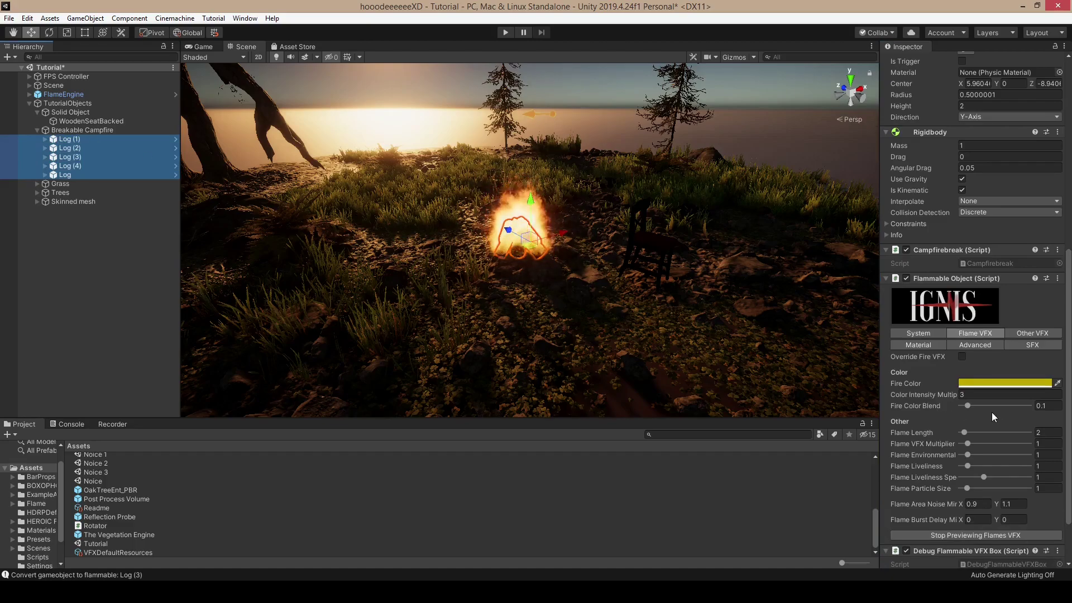
click(975, 503)
Step: Set Flame Area Noise Min X to 0.4 and Flame Liveliness to 1.2
text(0.4)
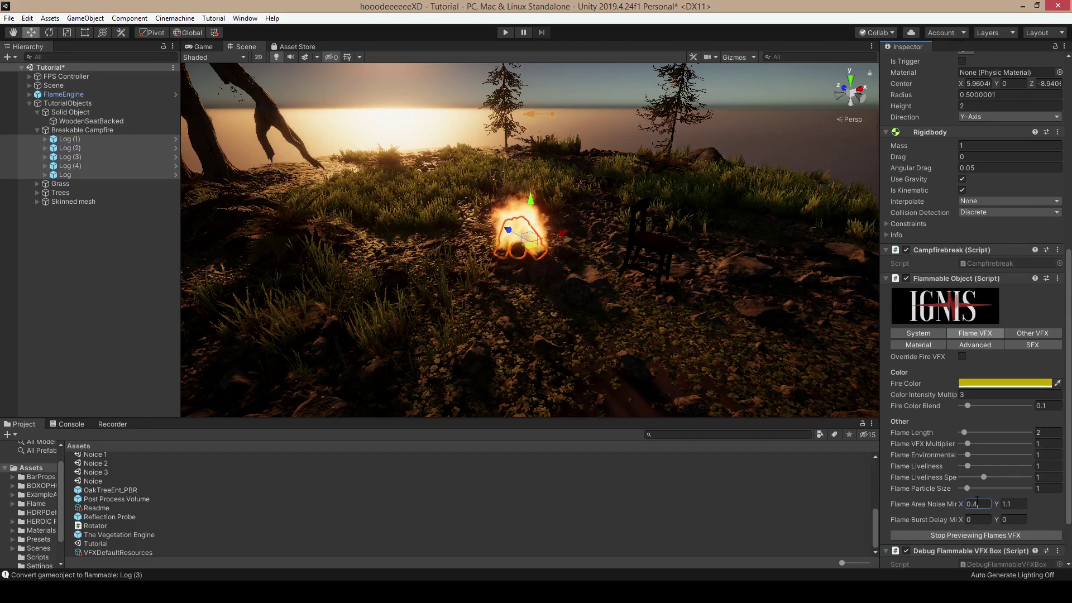
click(1005, 503)
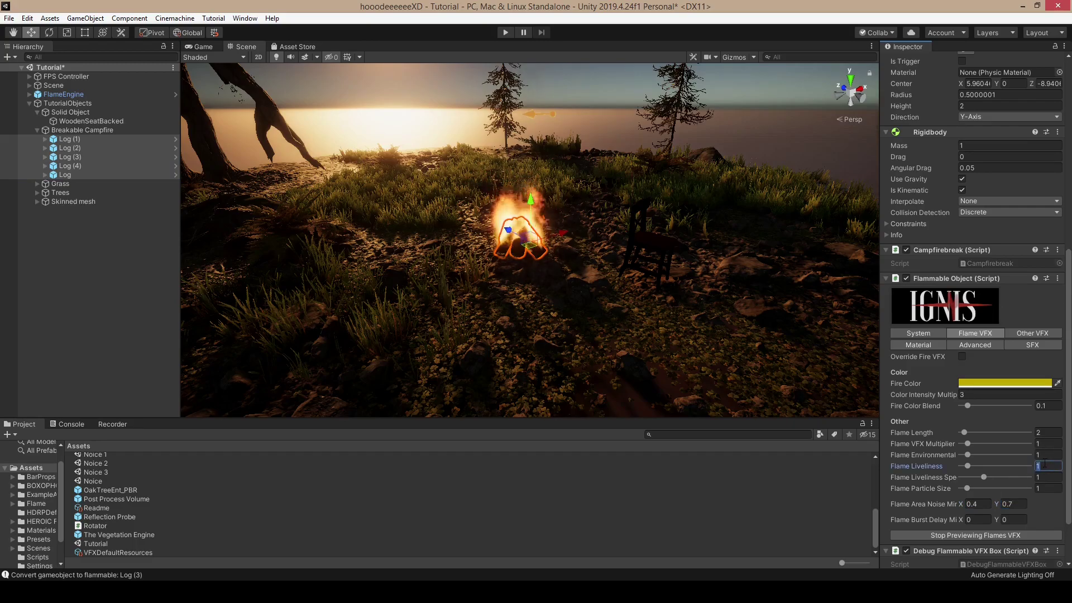
text(1.2)
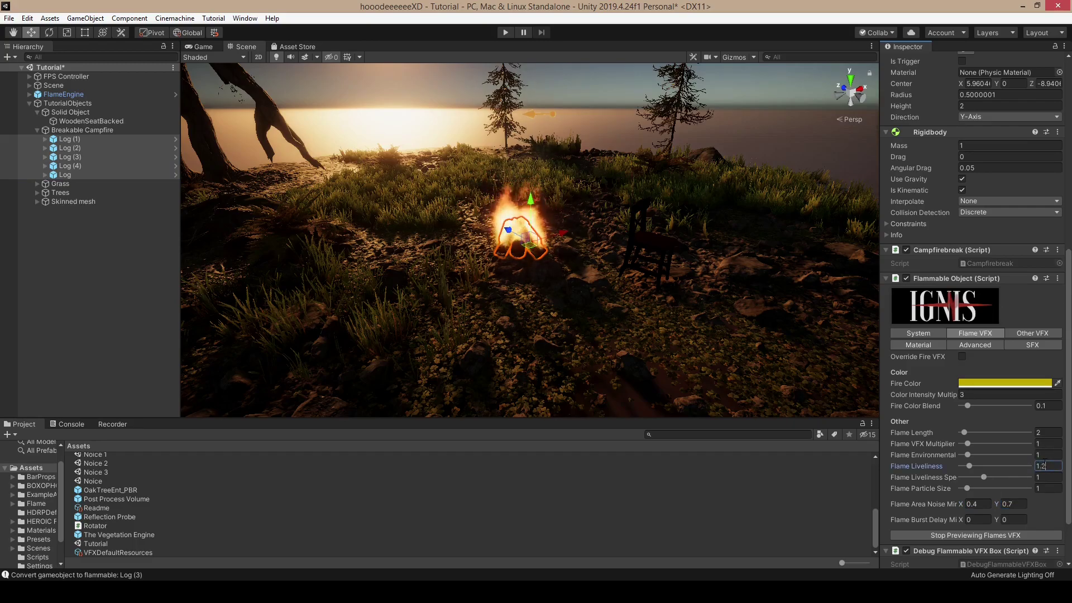
click(1043, 455)
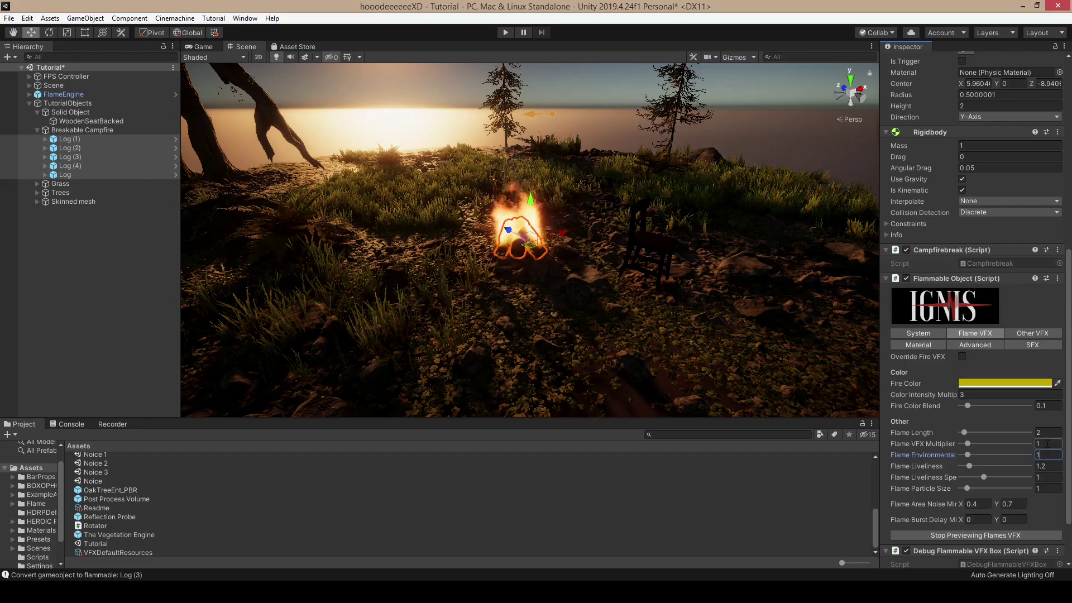
Step: Set the Color Intensity Multiplier to 4
click(985, 394)
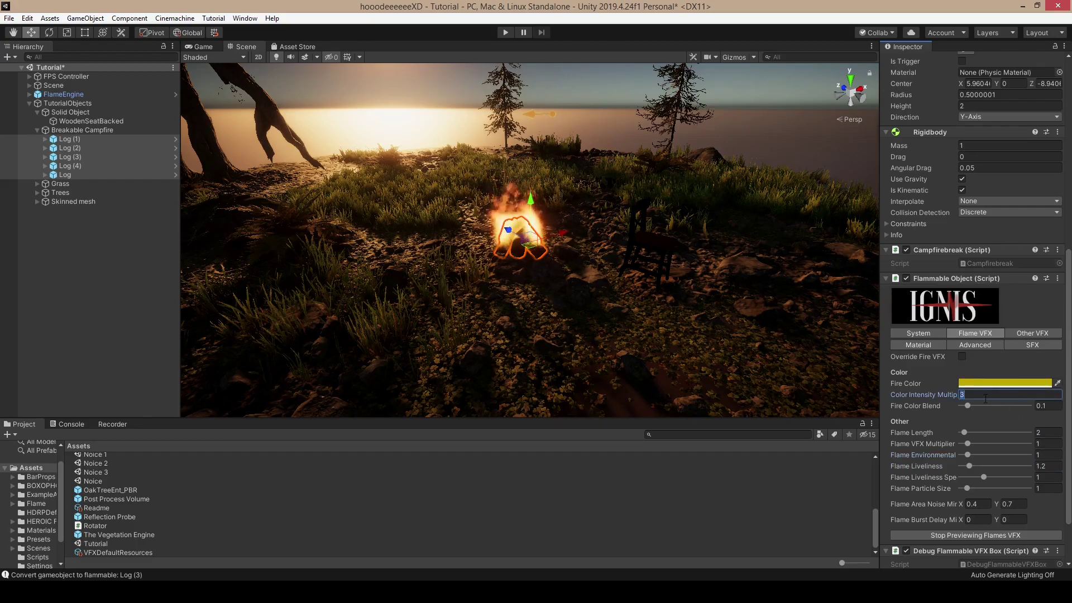
text(5)
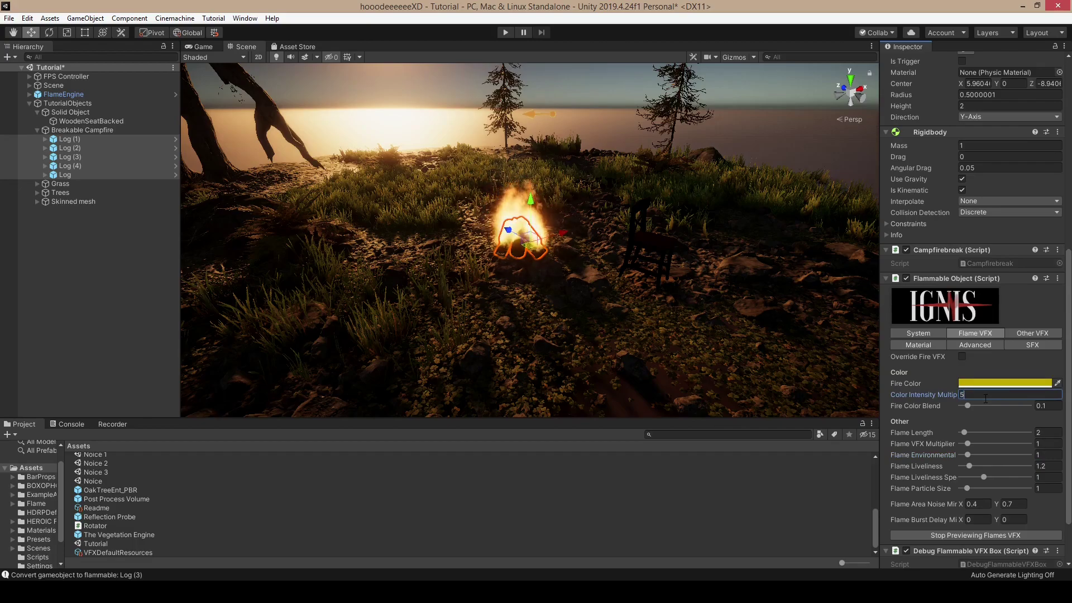
key(BackSpace)
text(4)
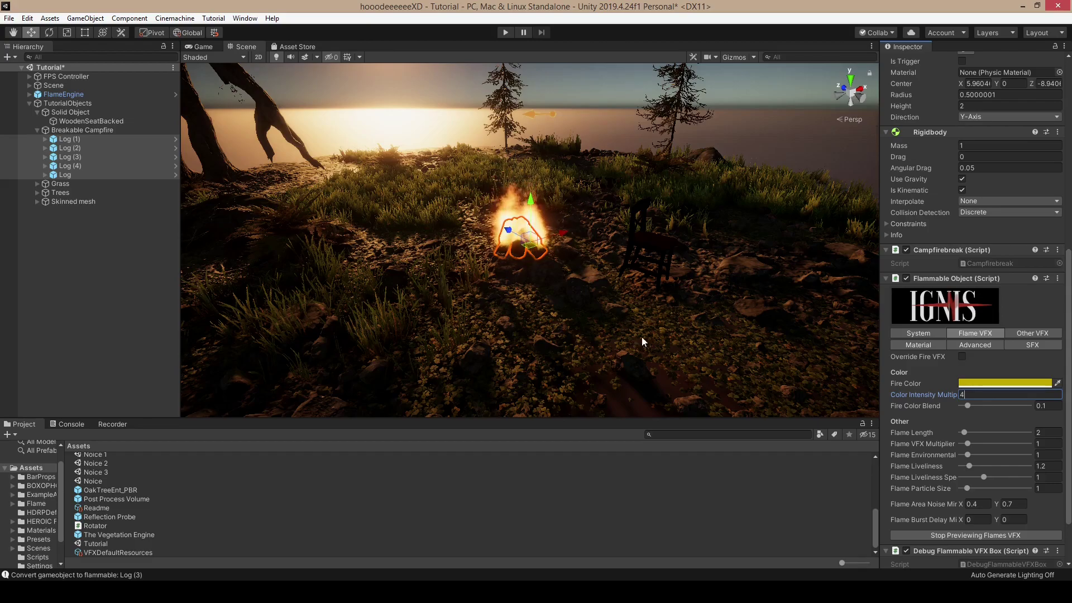
right_drag(642, 336, 542, 221)
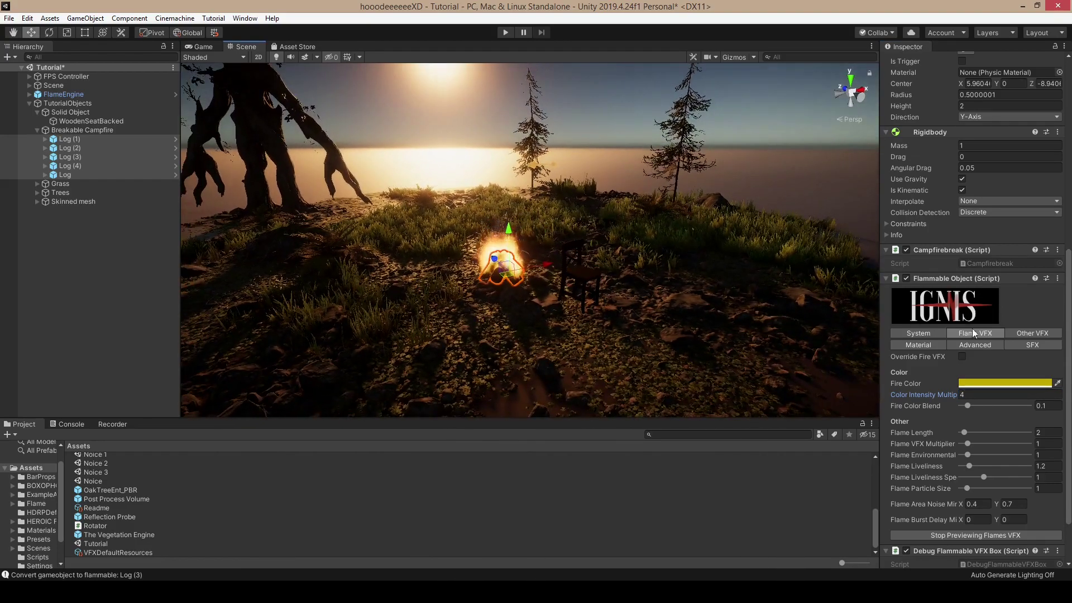
Step: In Other VFX, set Smoke Particle Size 1.98, Smoke VFX Multiplier 2 and Smoke Alpha 0.8
click(1032, 333)
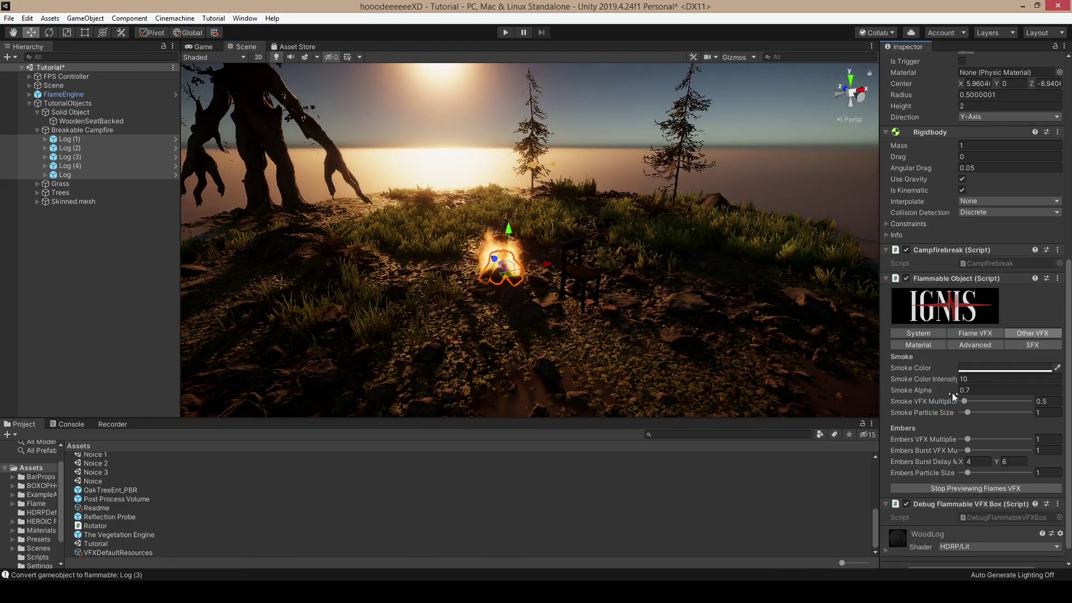
drag(967, 410, 974, 413)
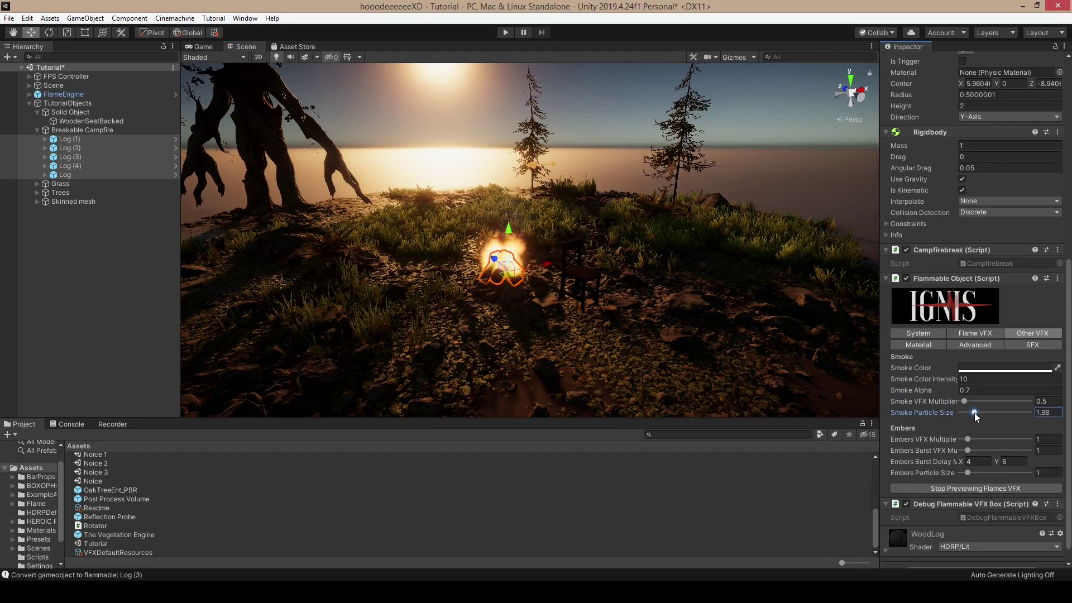
click(1047, 401)
text(2)
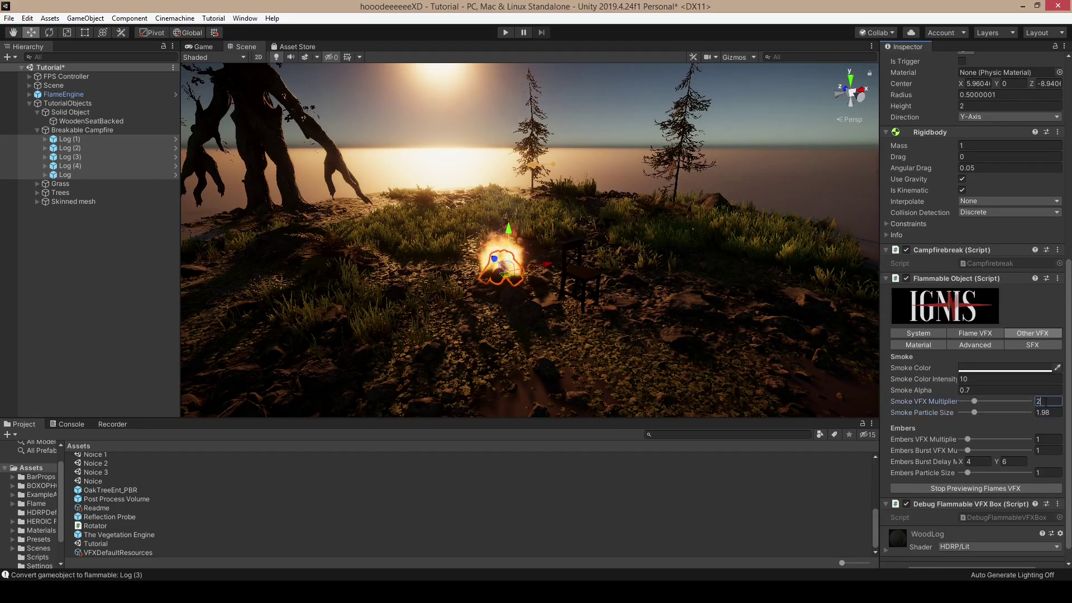
click(988, 391)
text(1)
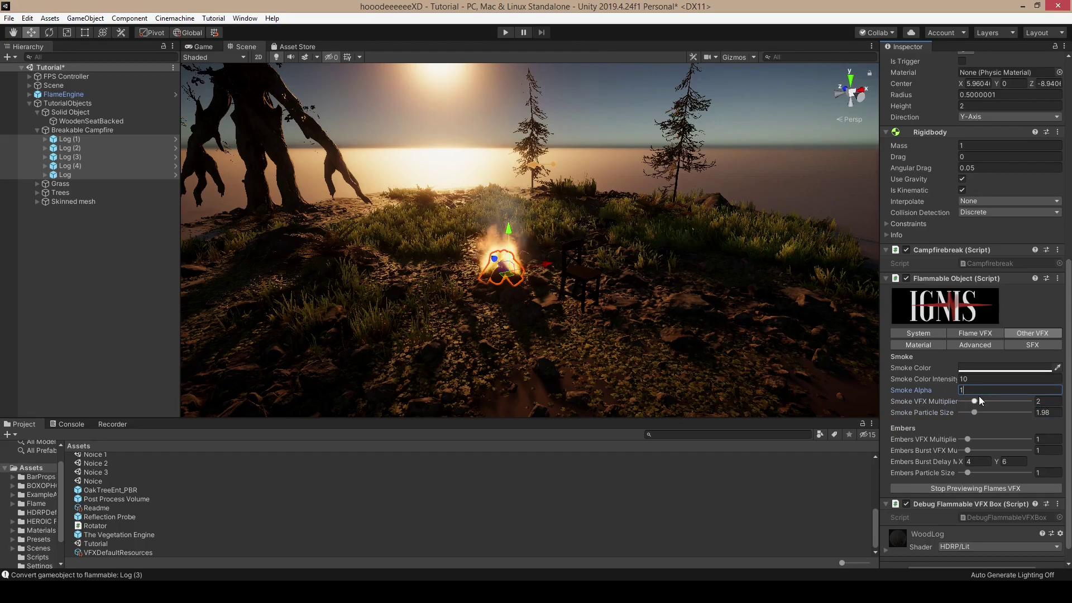
alt+drag(636, 254, 639, 255)
click(974, 390)
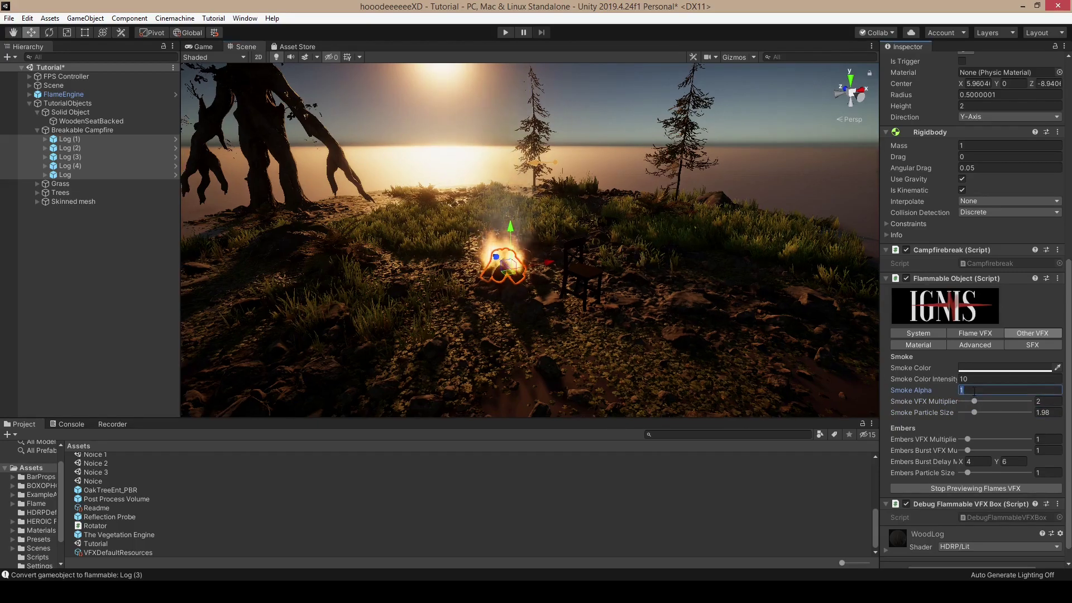
text(0.8)
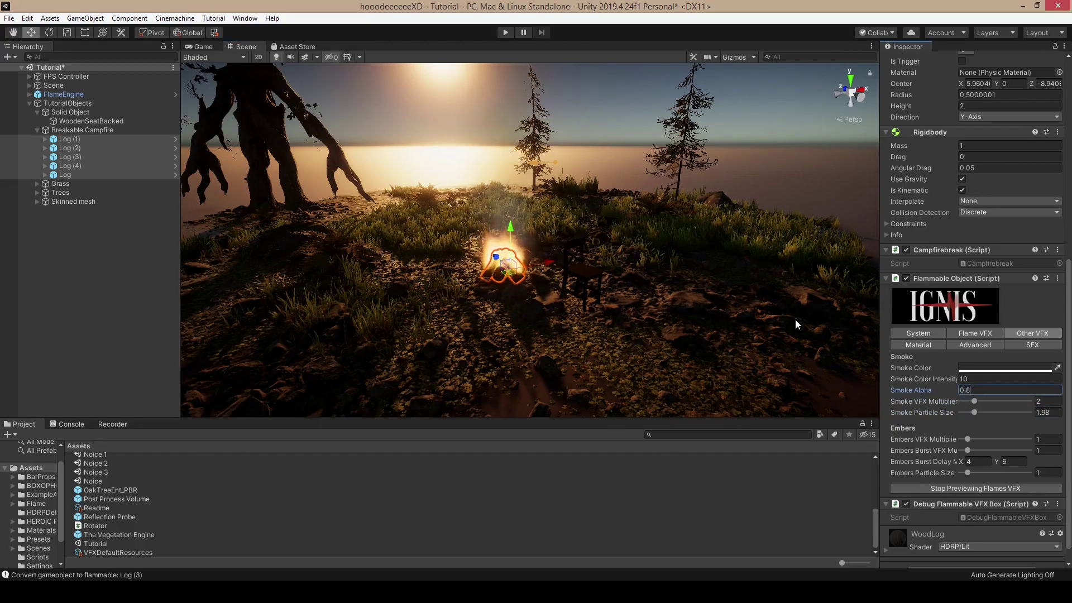
alt+drag(796, 324, 871, 334)
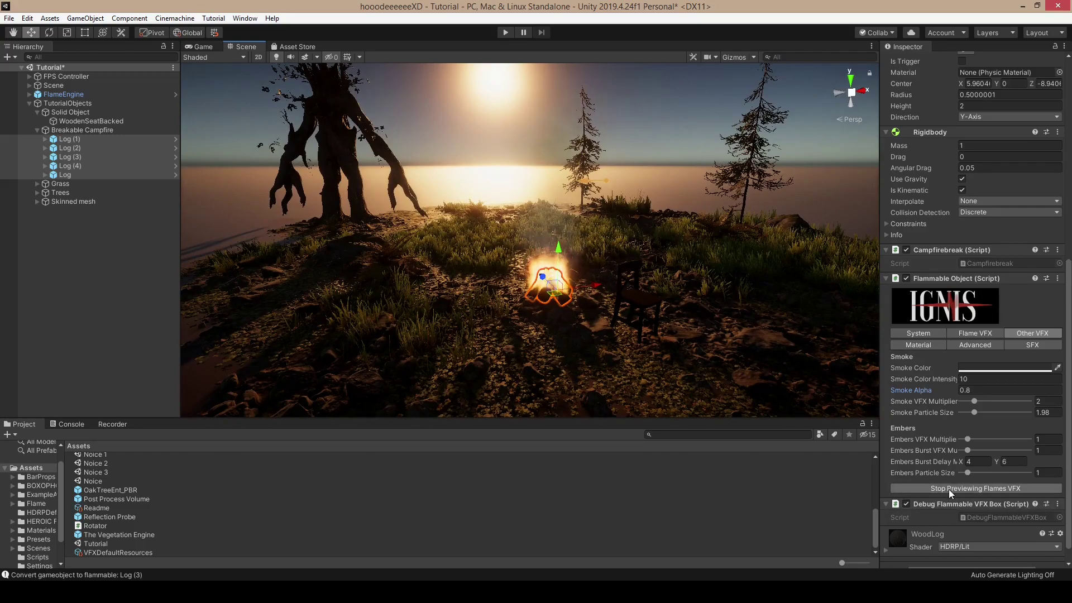
Step: Start the shader burn animation preview on Log (1) from the Material settings
click(924, 346)
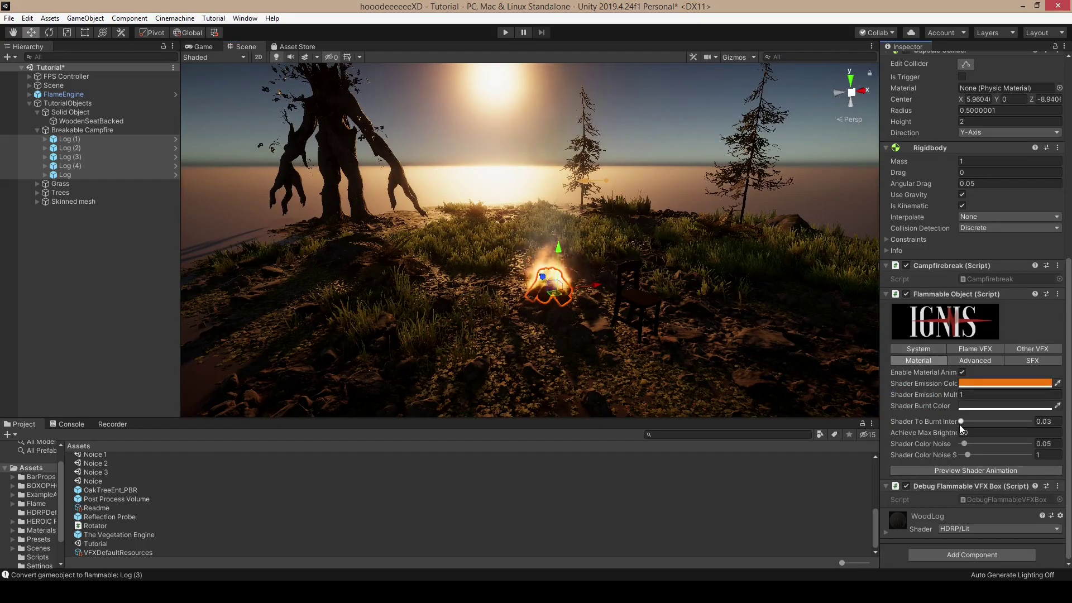
scroll(931, 497, down, 1)
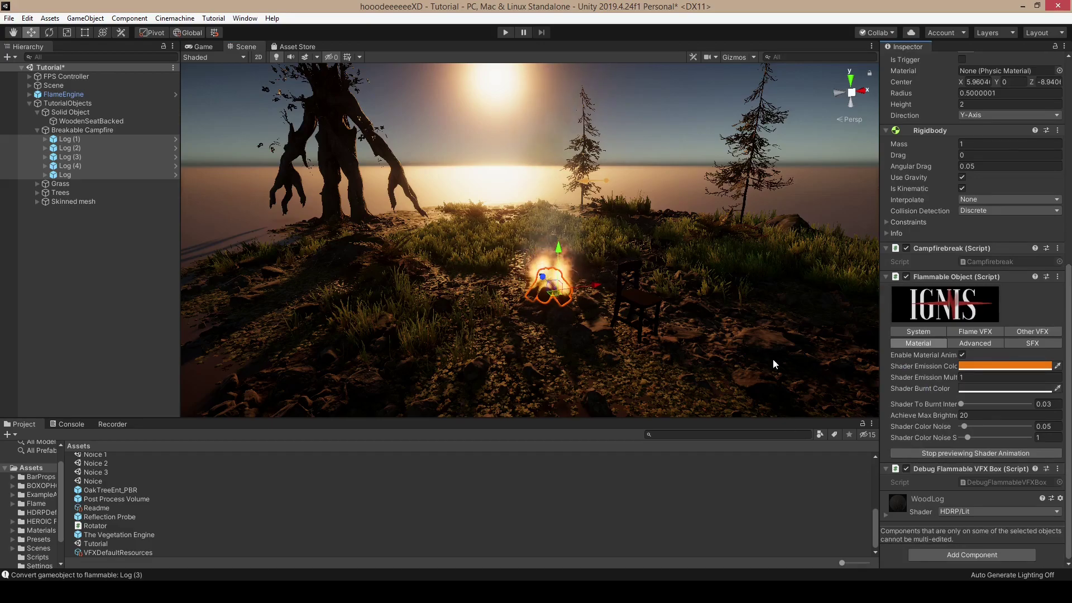
click(76, 140)
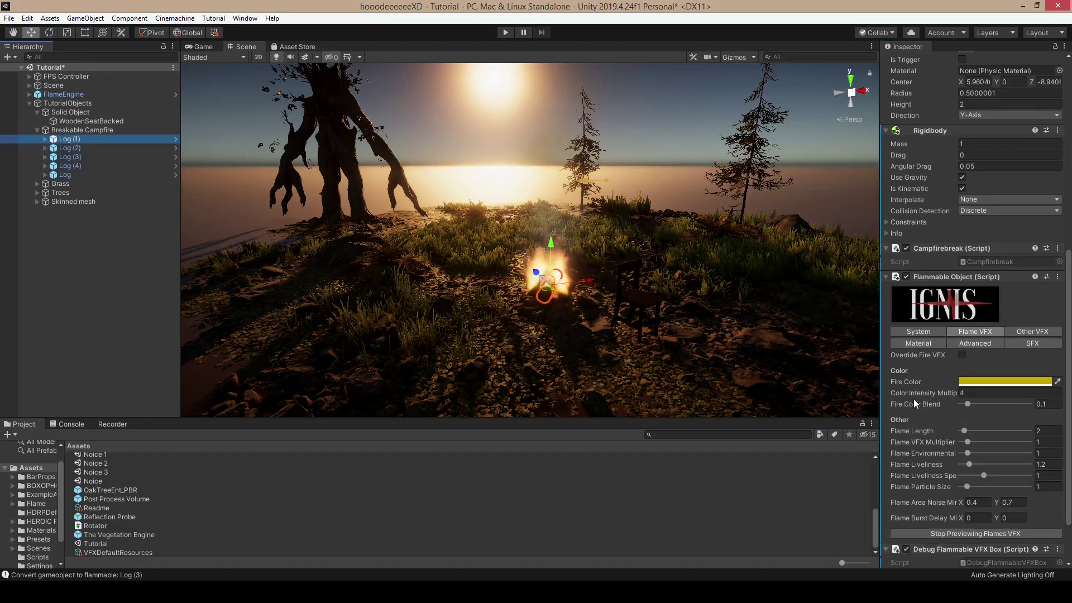
click(911, 355)
scroll(910, 355, up, 1)
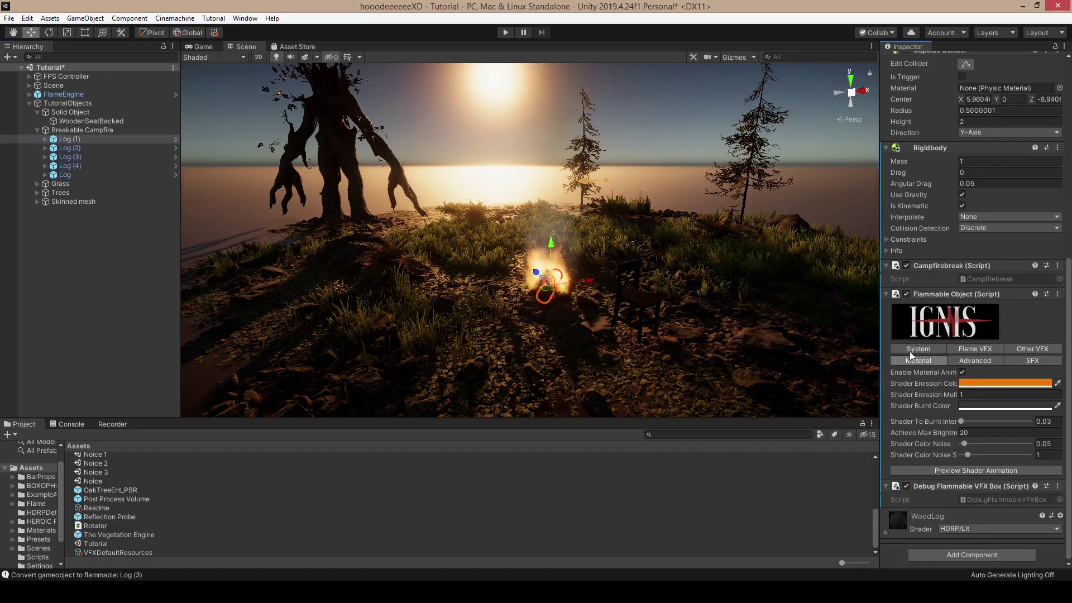
click(972, 470)
alt+drag(642, 287, 607, 322)
scroll(922, 485, down, 3)
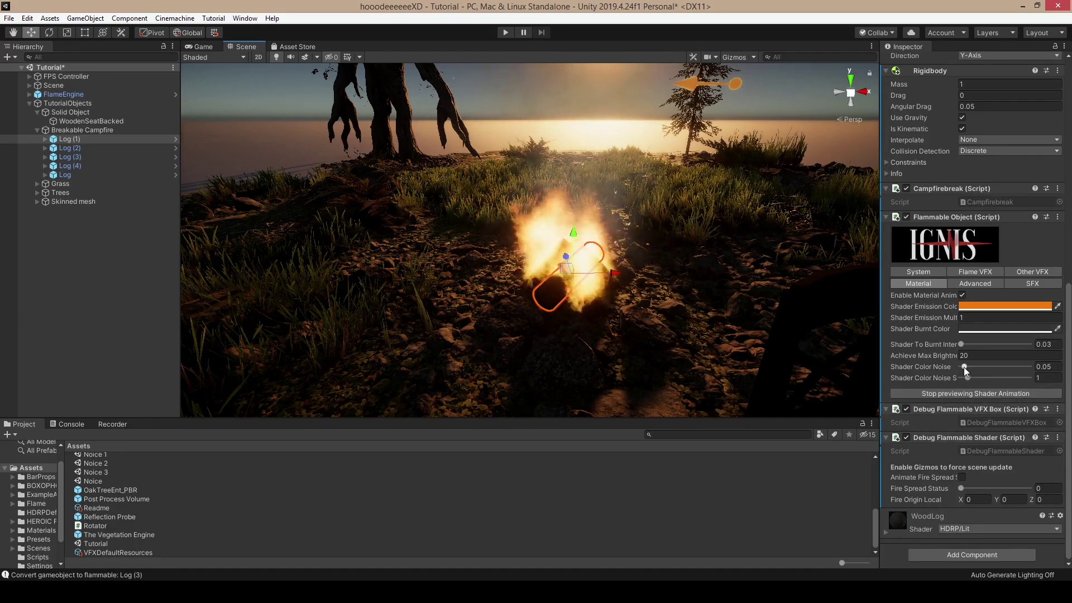
Step: Set Shader Emission Mult to 10, scrub Fire Spread Status between 0.197 and 0.279, then stop previewing
click(963, 317)
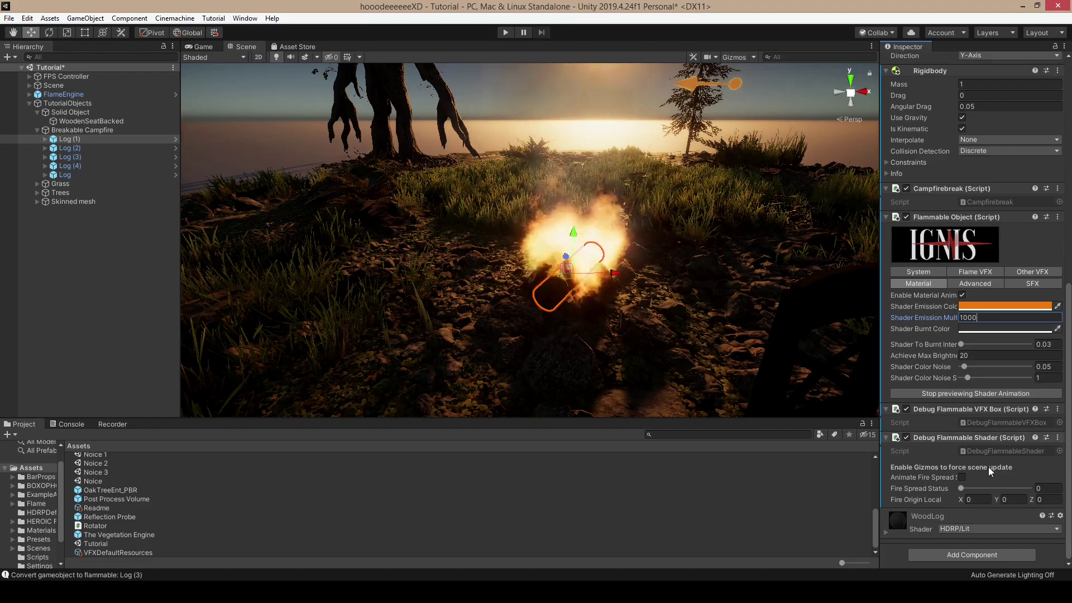
drag(961, 487, 972, 487)
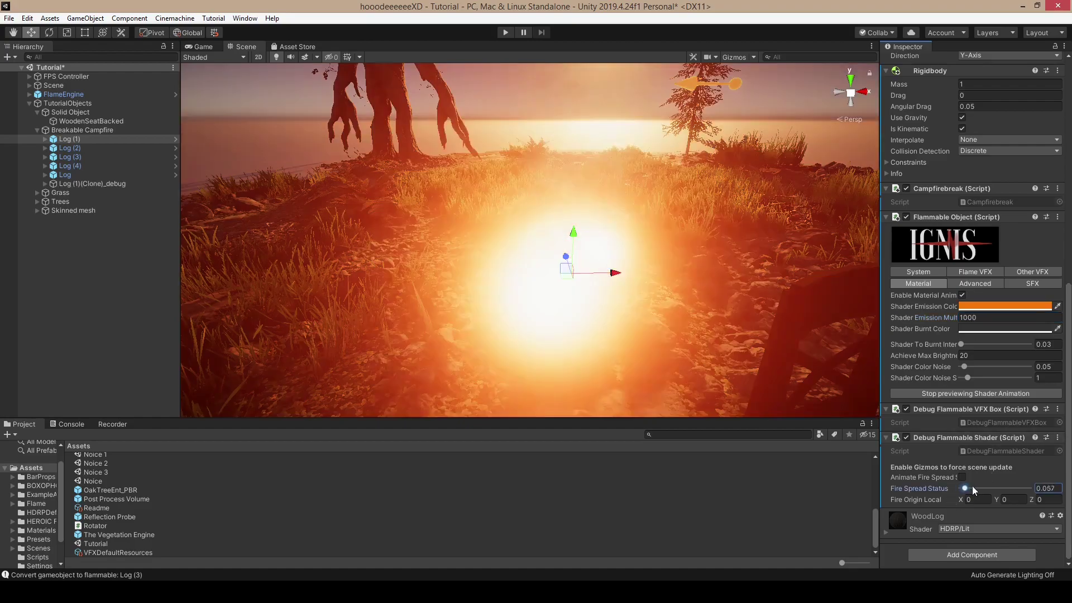
click(984, 318)
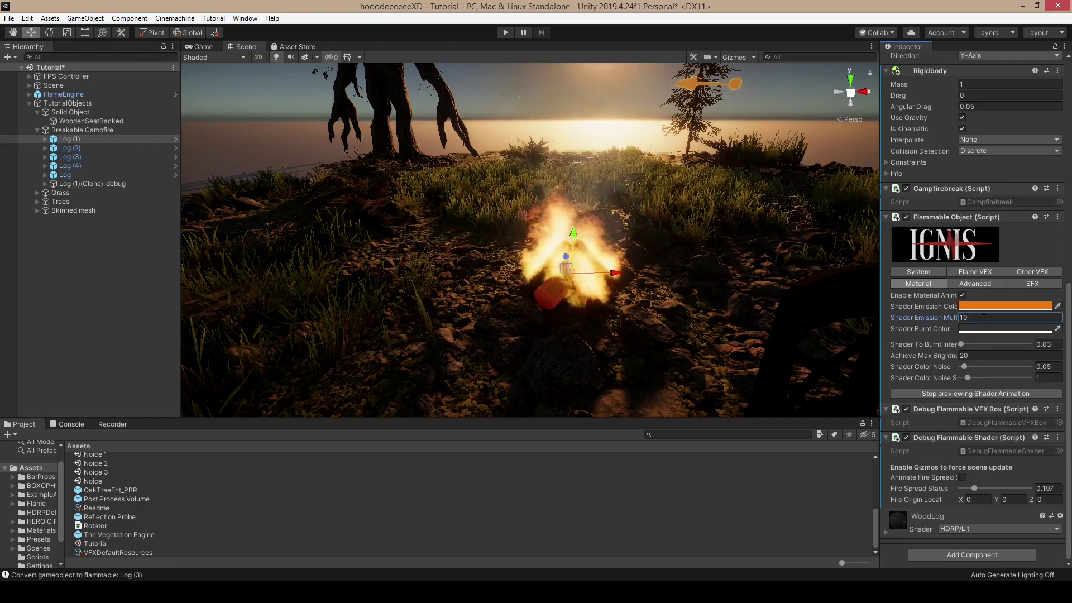
click(973, 488)
drag(974, 488, 962, 491)
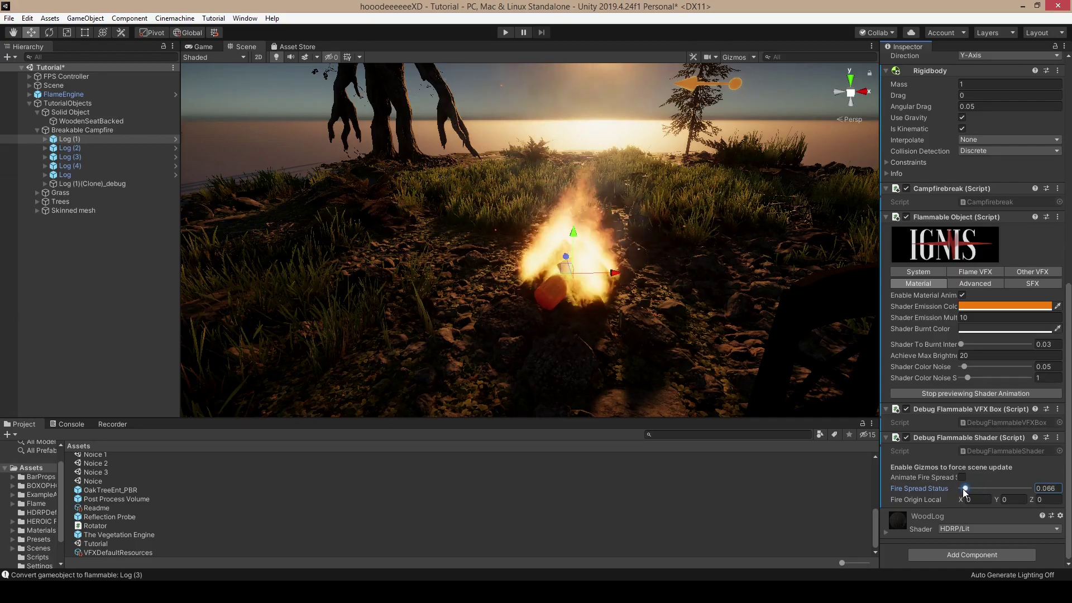
mouse_move(963, 489)
mouse_down()
mouse_move(972, 489)
mouse_move(955, 490)
mouse_up()
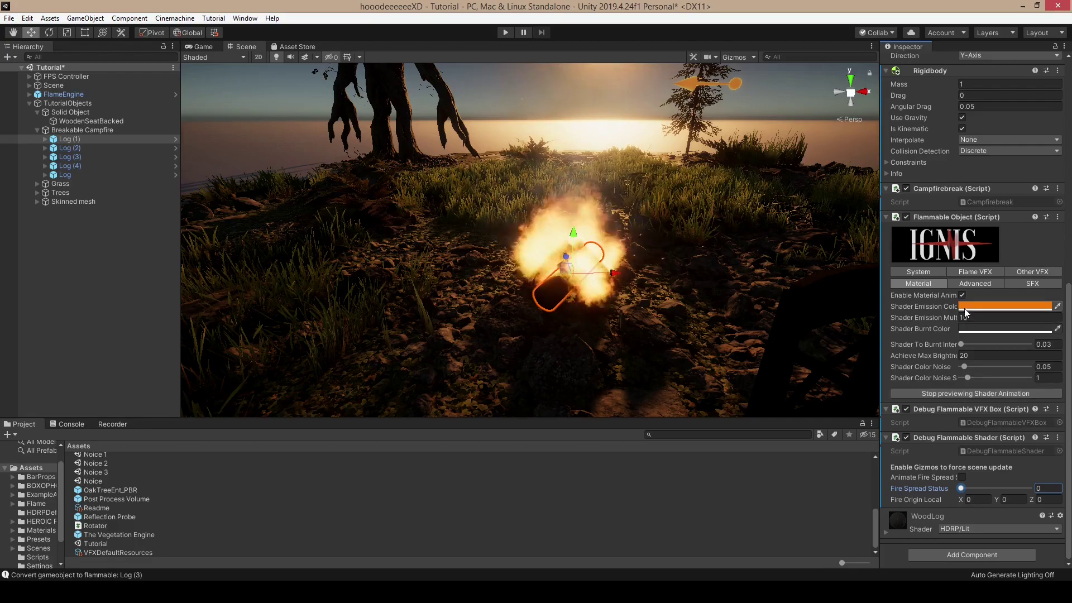
click(954, 392)
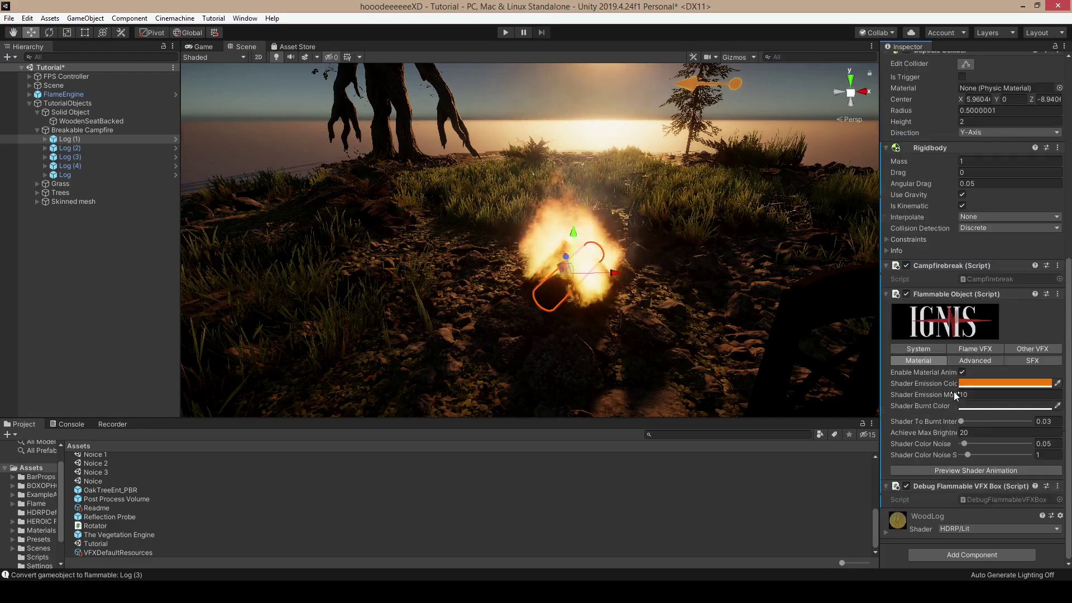
Step: Tick Set This On Fire On Start for all five logs, then collapse Breakable Campfire
click(929, 350)
shift+click(95, 174)
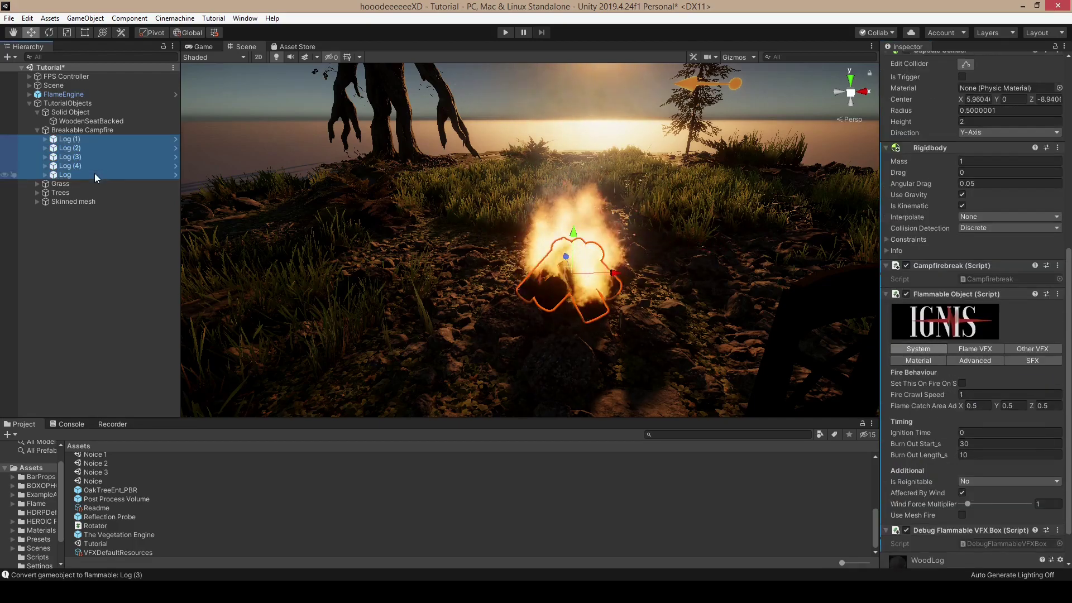
click(930, 348)
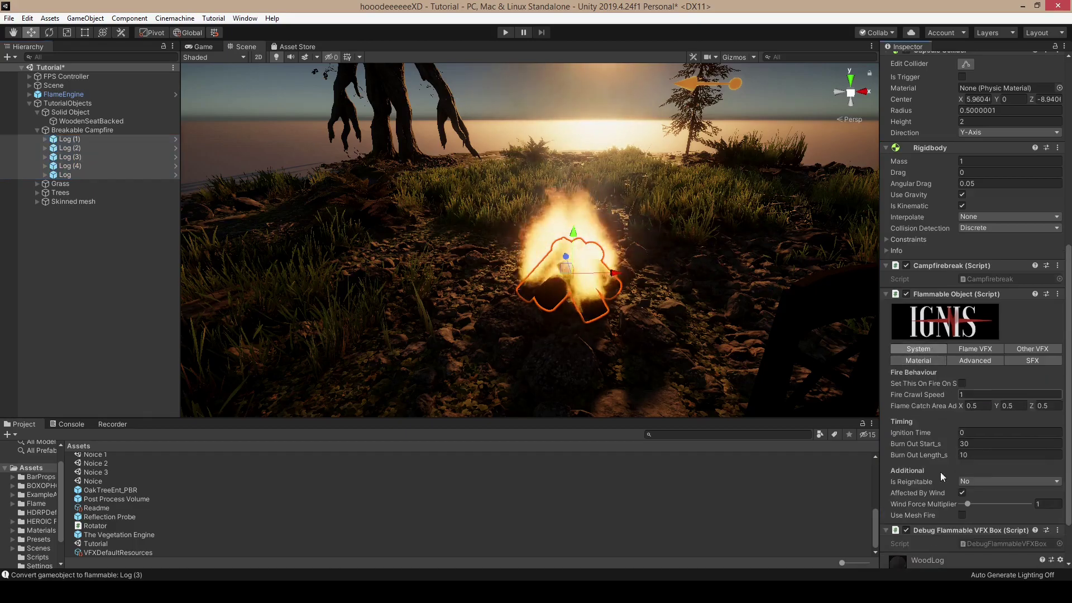
click(962, 382)
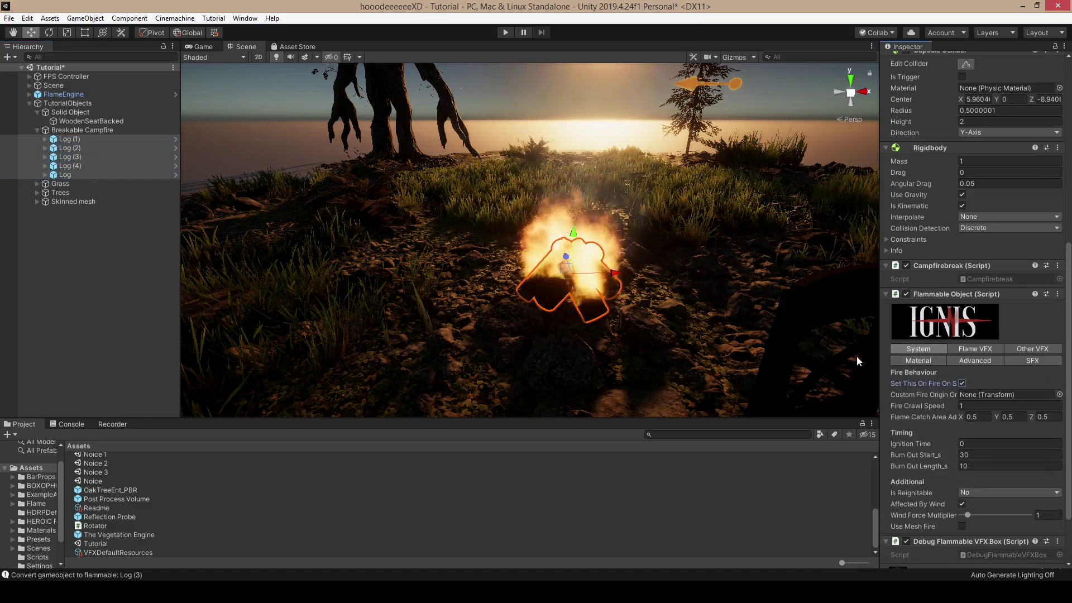
scroll(548, 283, down, 5)
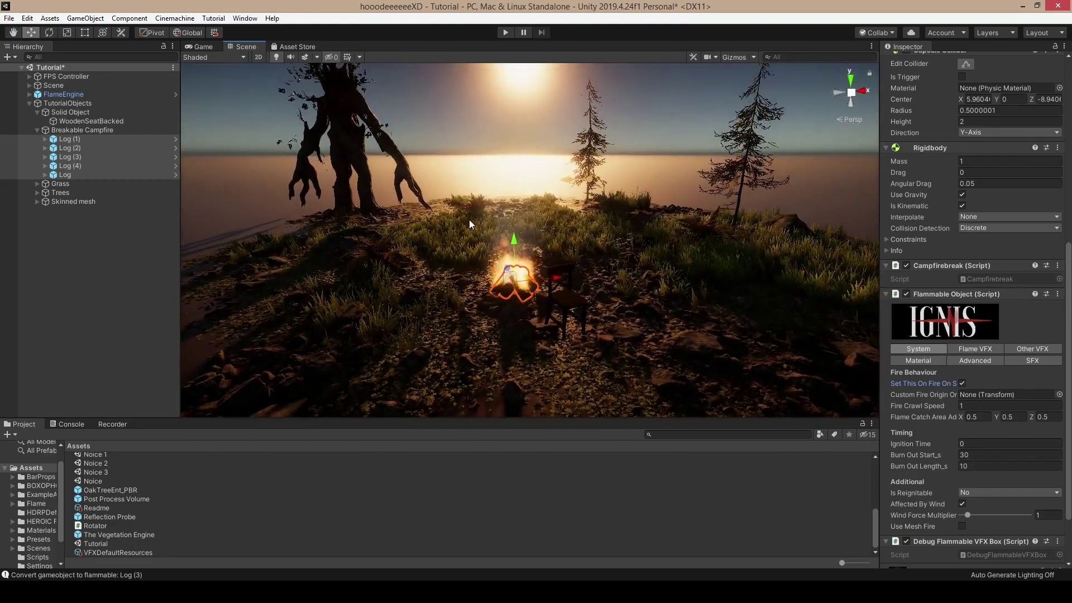
click(37, 129)
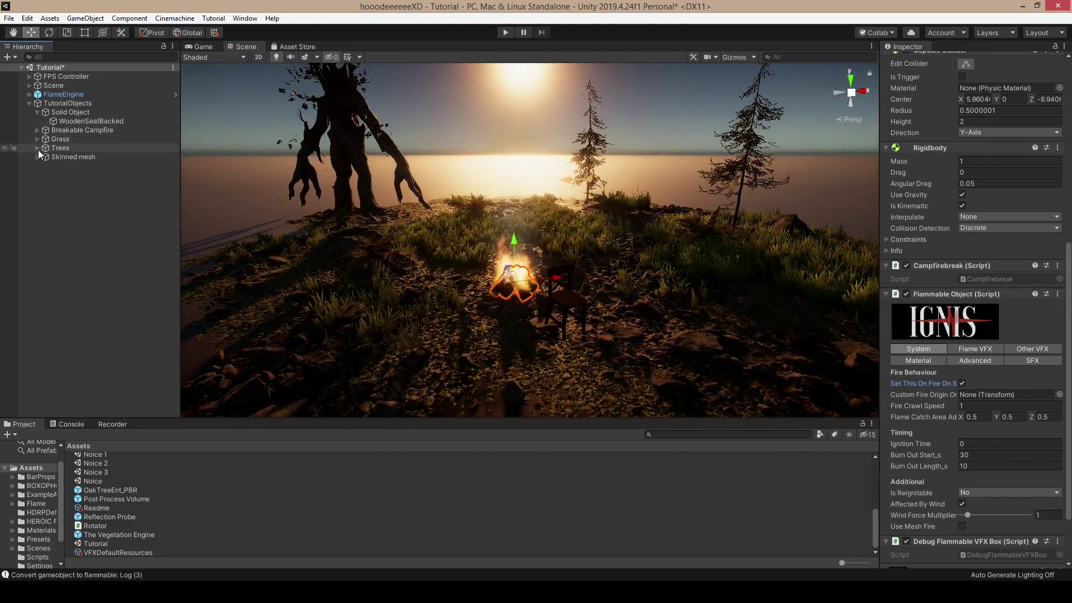
Step: Select every Small Patch grass item under Grass and convert them via OAVA-Convert > Flammable Vegetation
click(37, 139)
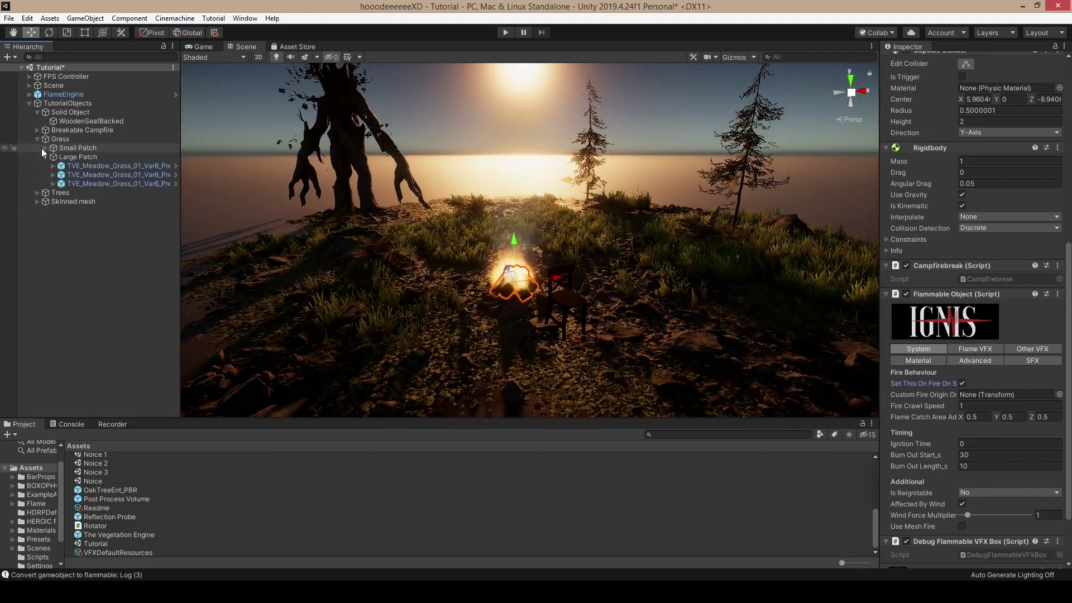
click(45, 148)
click(61, 157)
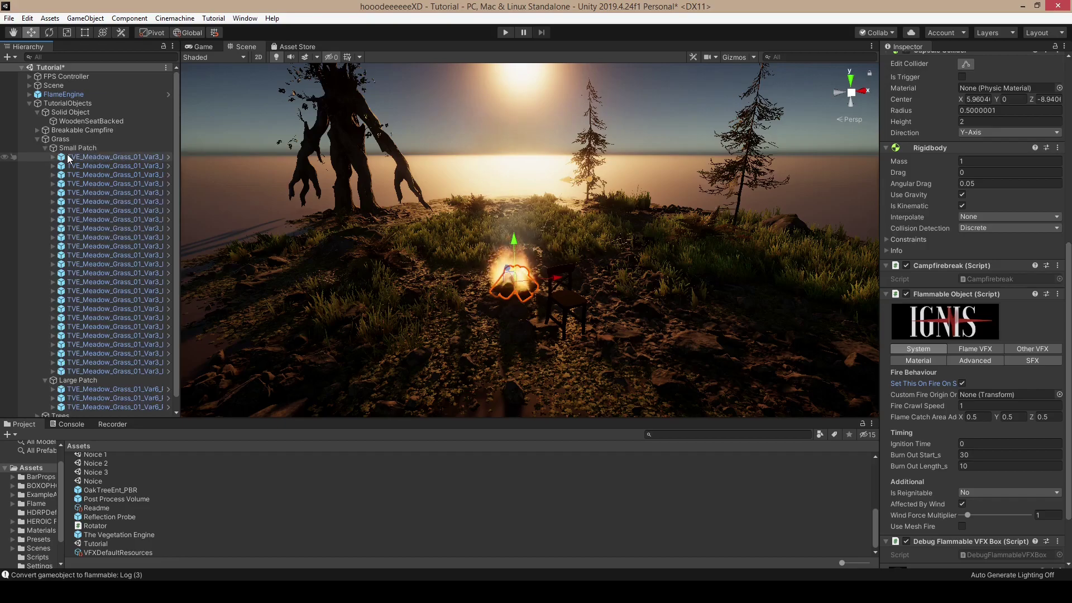
shift+click(124, 372)
right_click(115, 227)
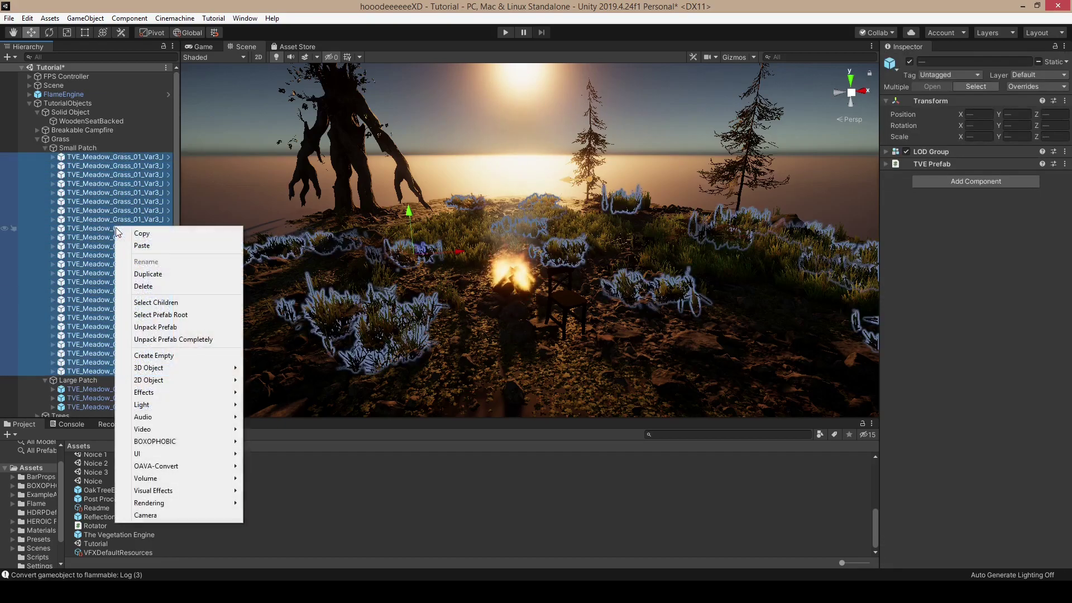
mouse_move(203, 468)
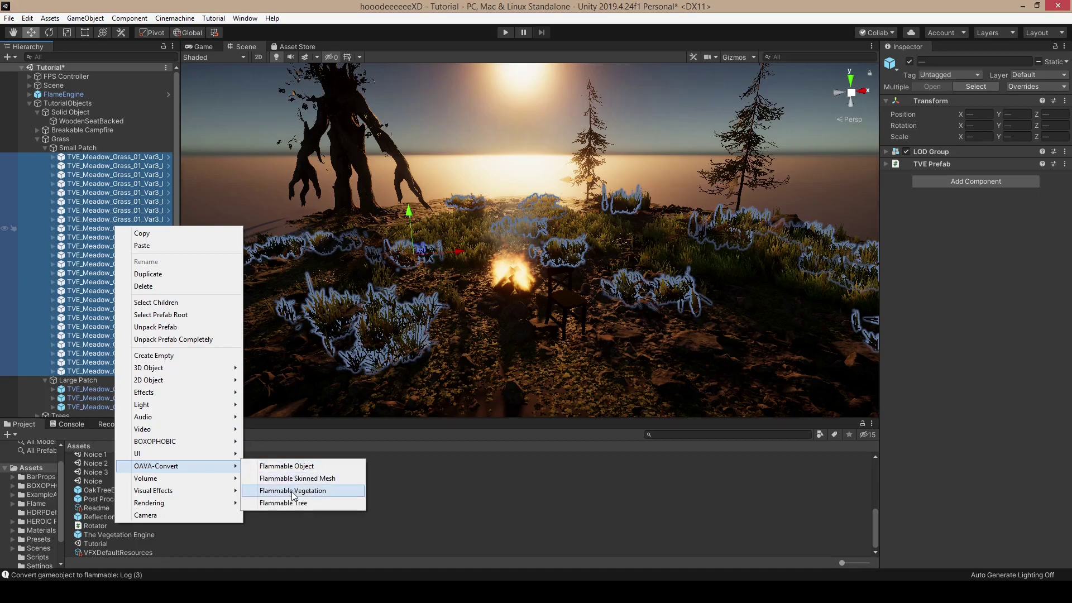
click(292, 490)
click(198, 327)
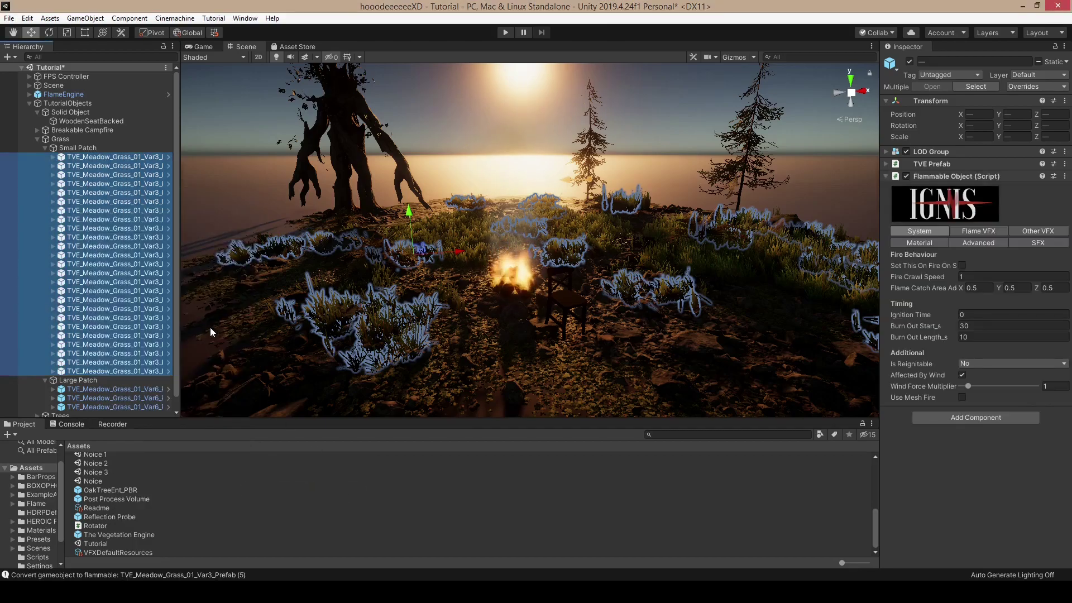
Step: Preview the grass flames, set Flame Liveliness 1.5 and Flame VFX Multiplier 0.5, then stop previewing
click(980, 232)
click(1007, 435)
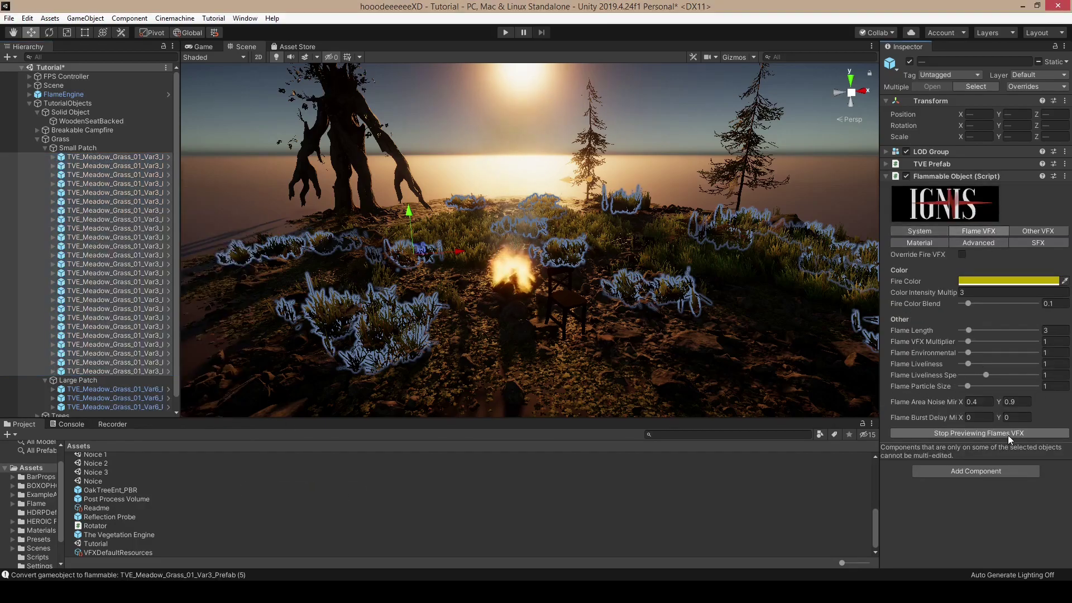
alt+drag(491, 229, 531, 222)
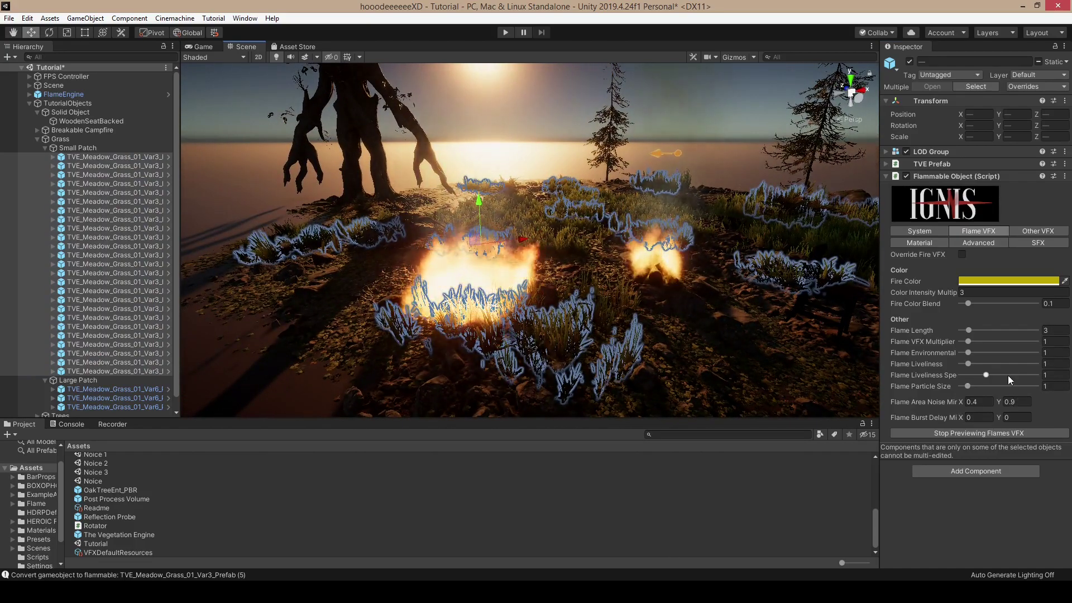
click(1054, 363)
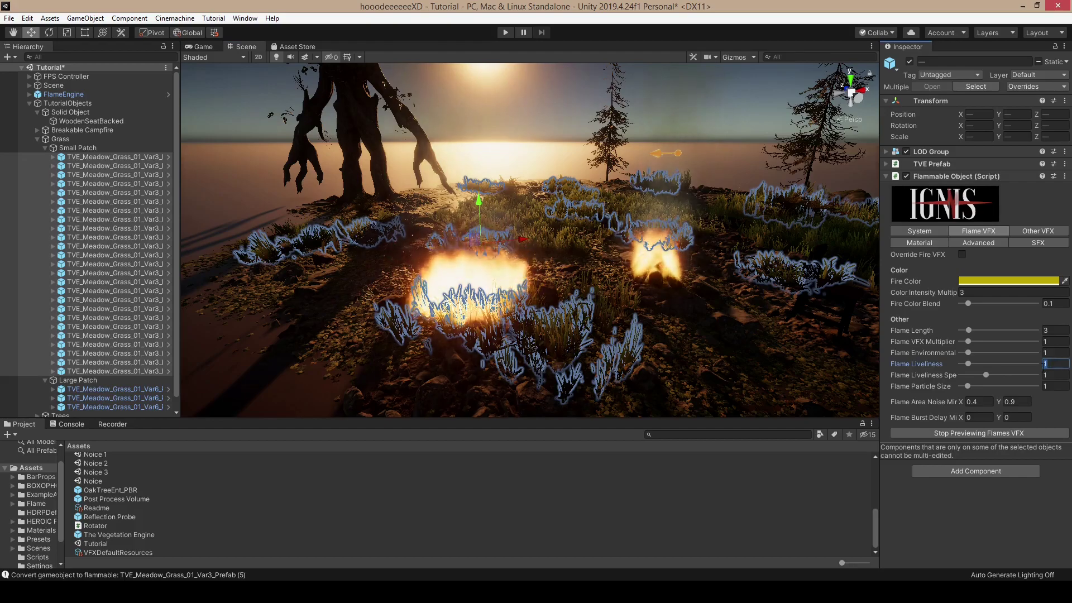
text(.5)
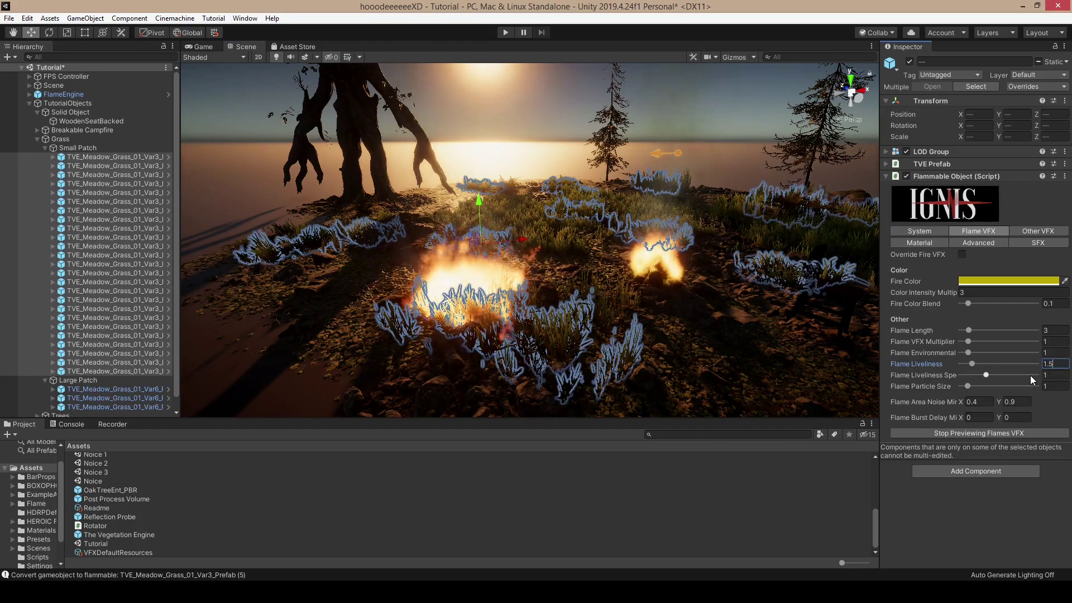
click(1053, 341)
text(0.5)
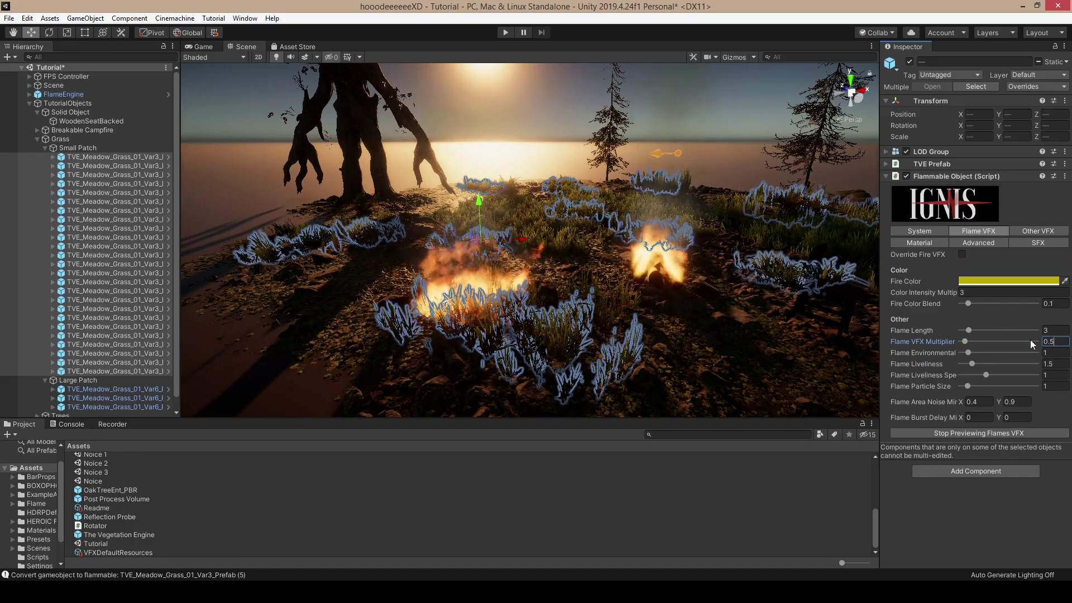
alt+drag(614, 268, 635, 246)
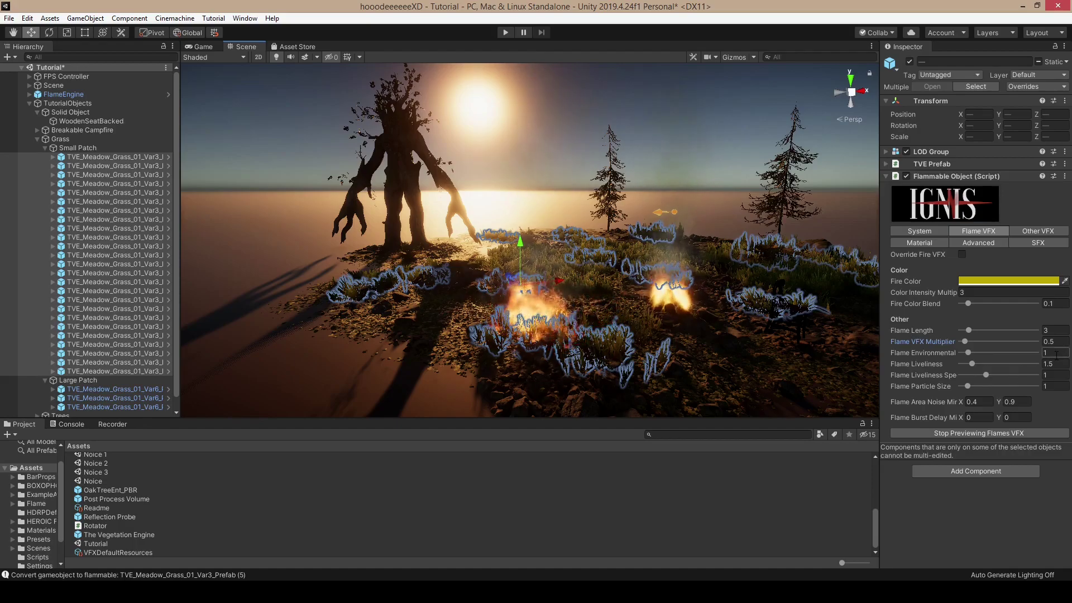
click(974, 433)
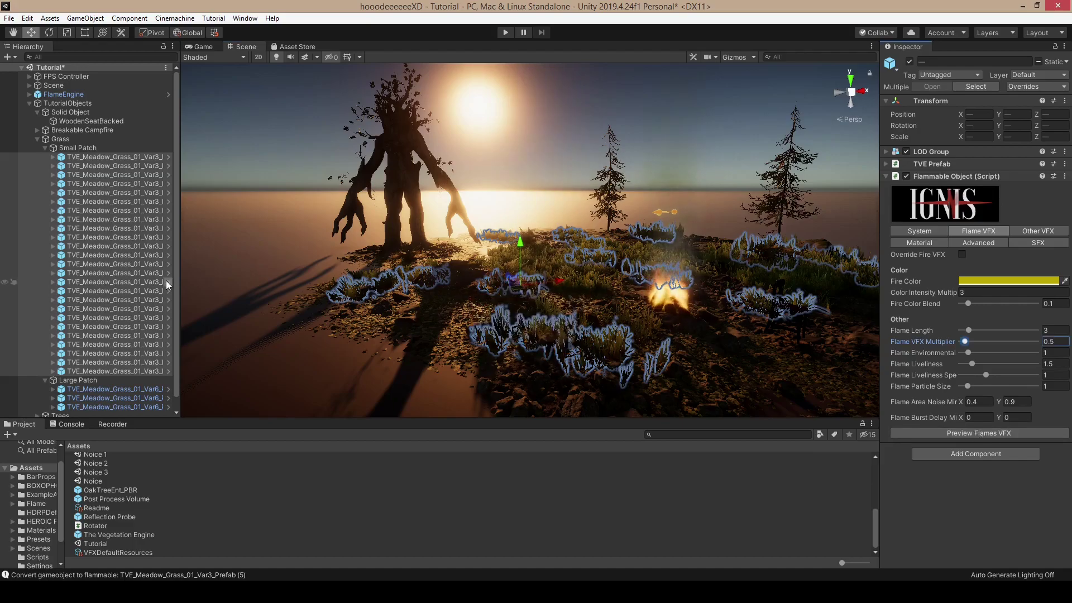
click(48, 148)
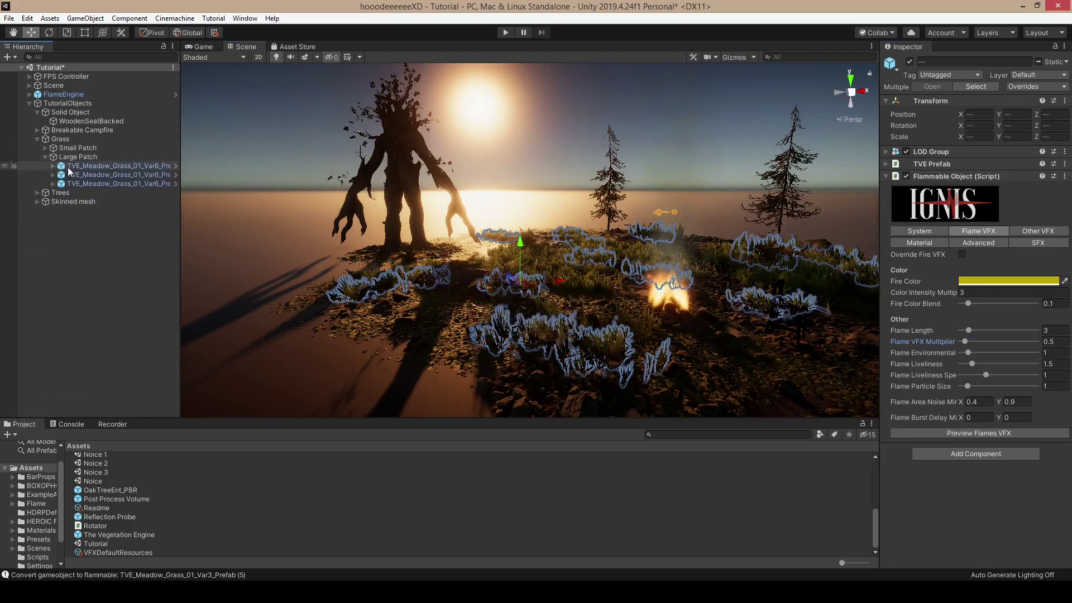
Step: Convert the three Large Patch grass objects to Flammable Vegetation
click(68, 170)
right_drag(502, 256, 634, 338)
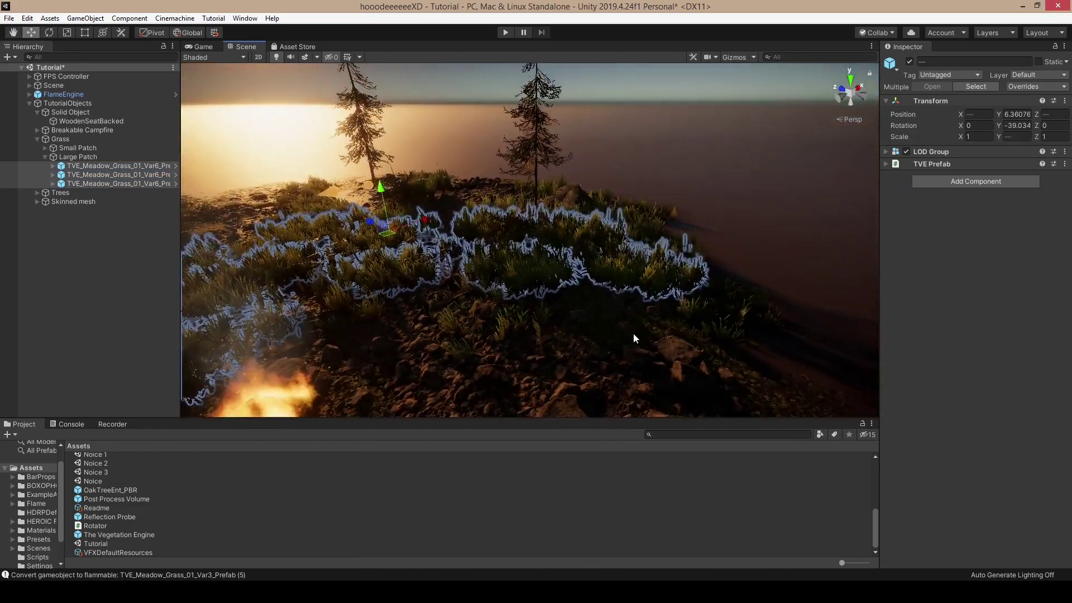
right_click(122, 174)
mouse_move(174, 410)
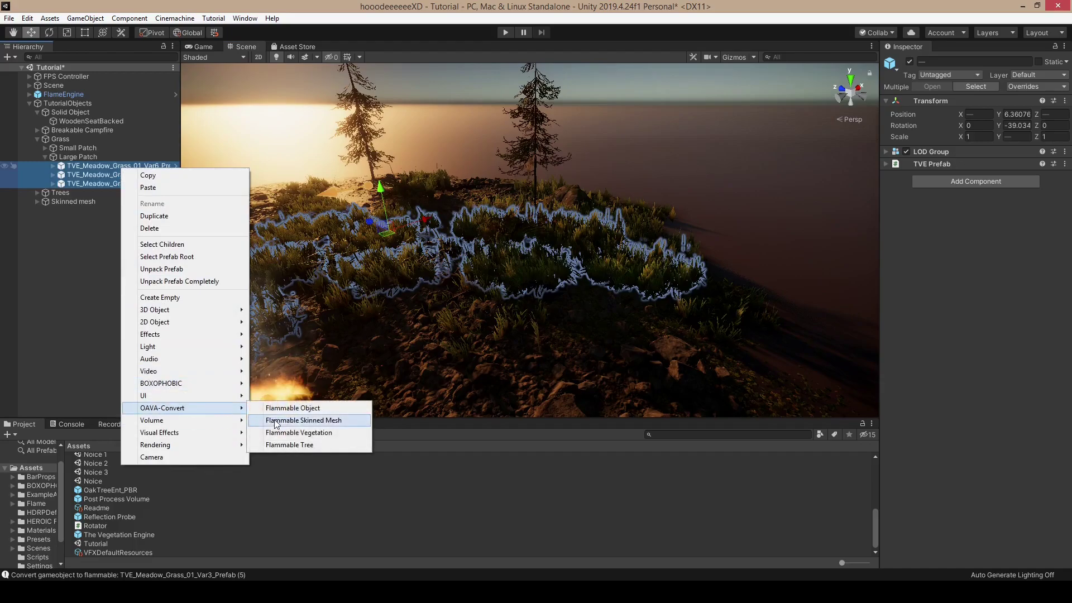
click(296, 433)
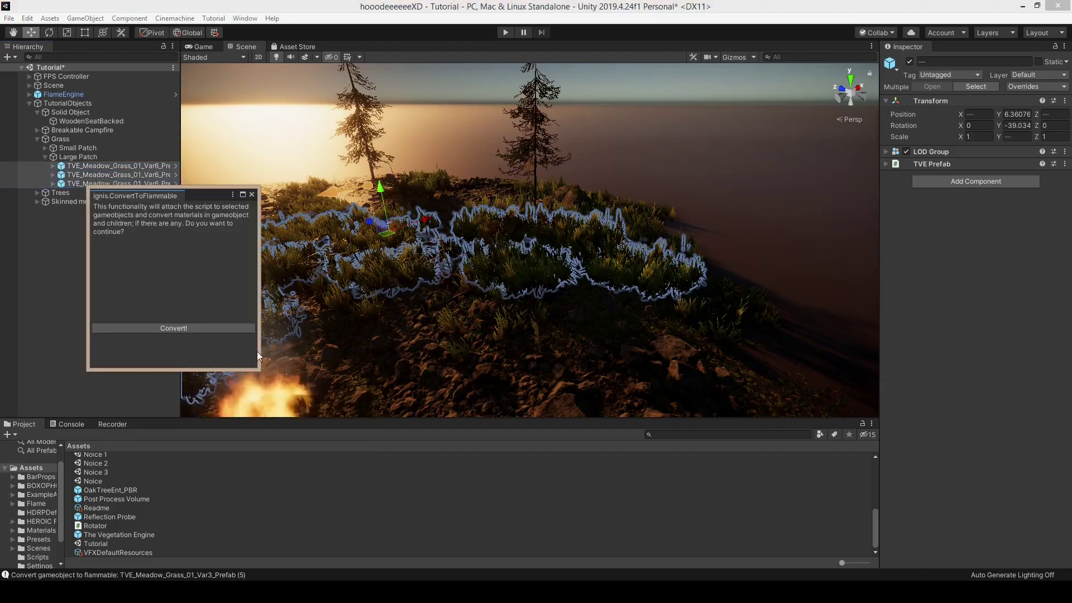
click(199, 327)
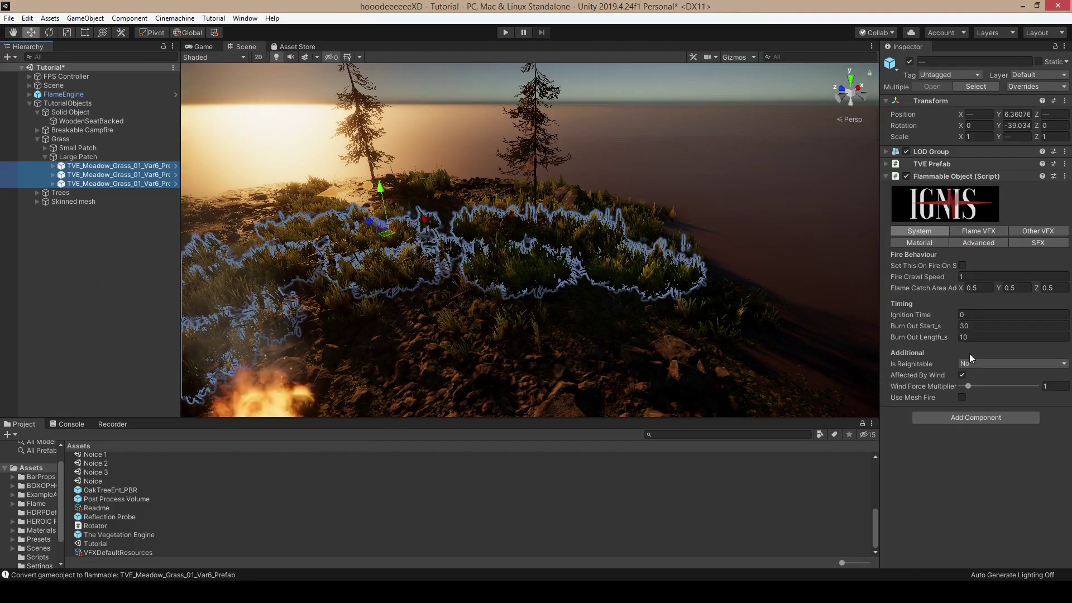
Step: Preview the grass flames and set Flame Liveliness 3 and Flame Environmental 2
click(978, 230)
click(997, 431)
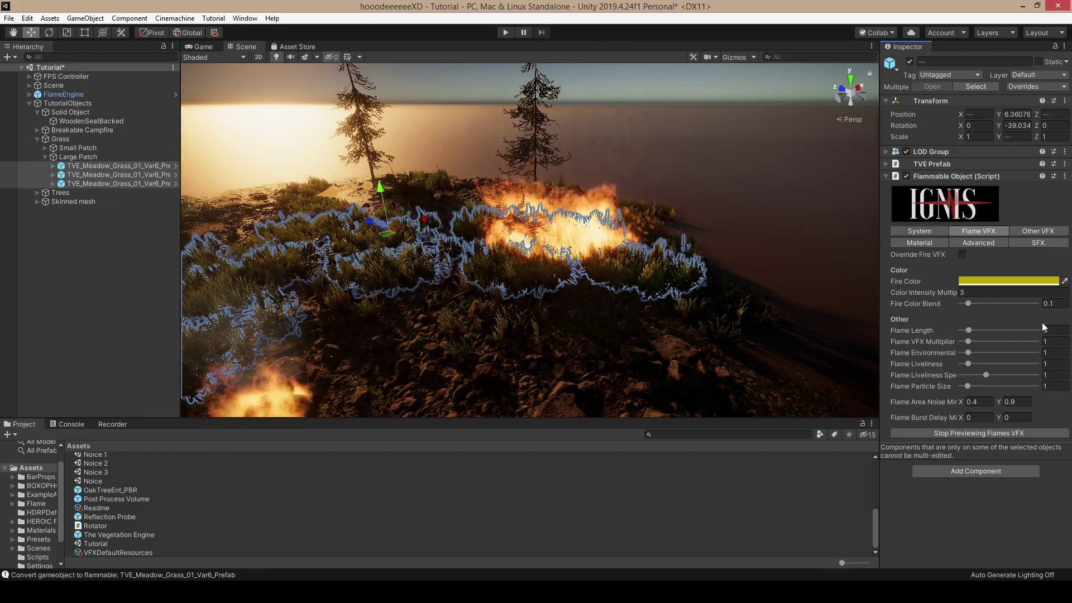
click(1052, 363)
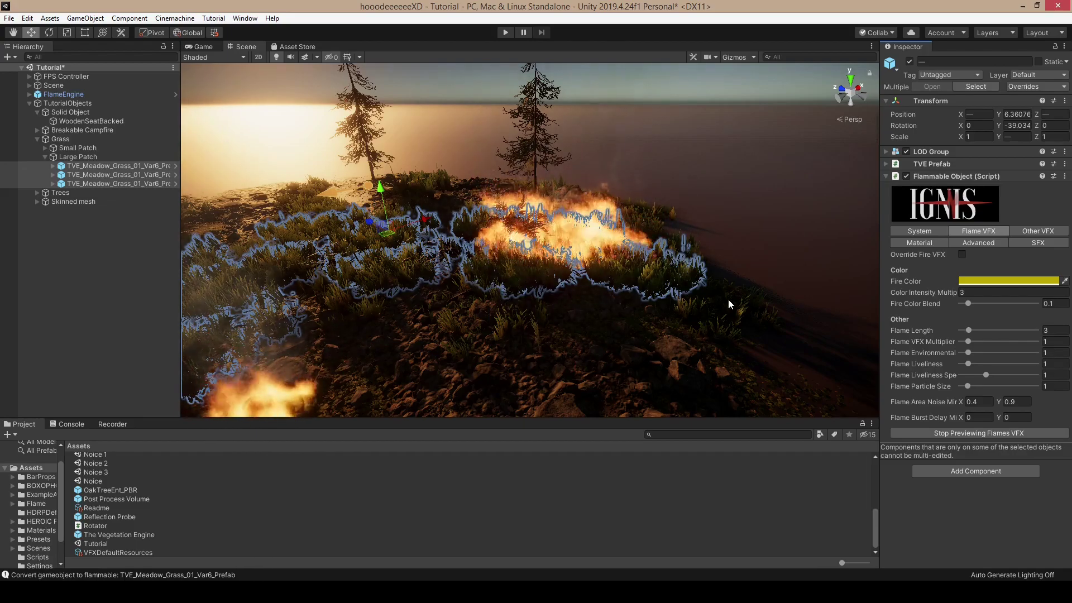
mouse_move(560, 228)
right_down()
mouse_move(565, 199)
mouse_move(535, 229)
mouse_move(509, 219)
right_up()
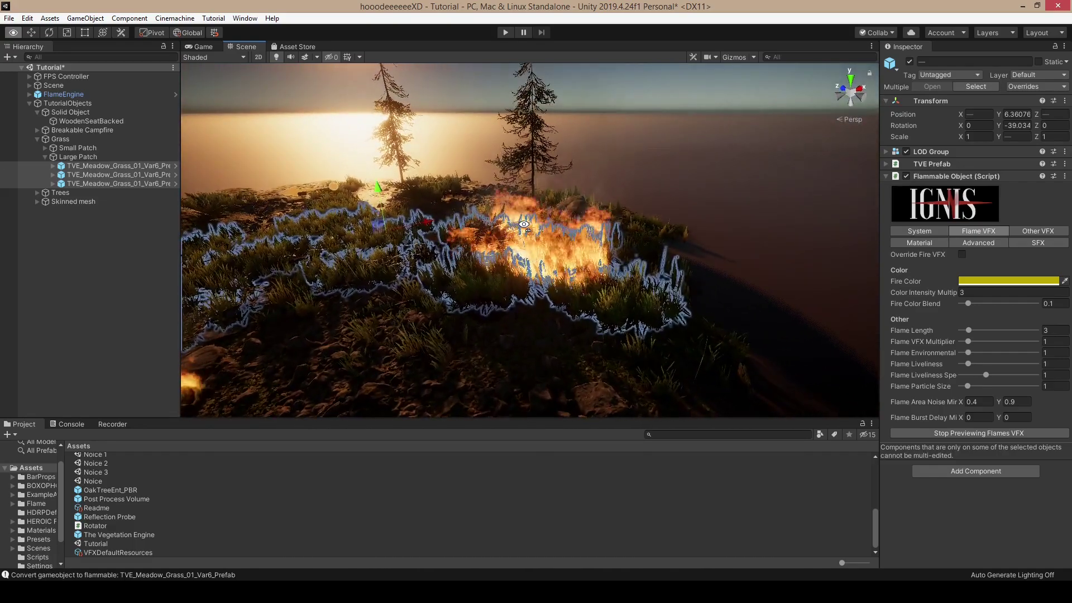
click(1052, 364)
text(3)
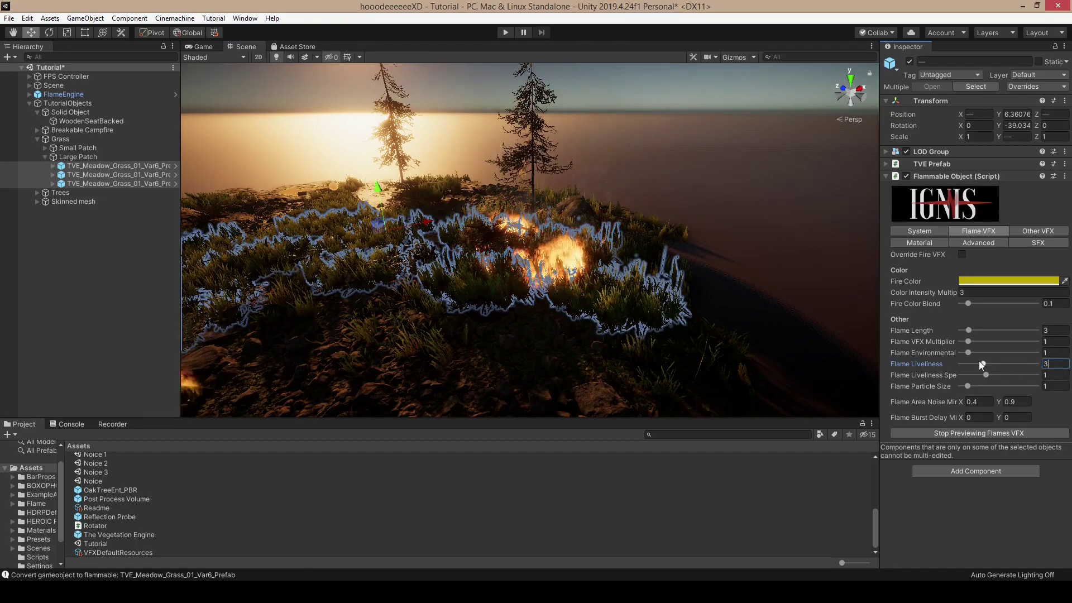
click(1051, 353)
text(2)
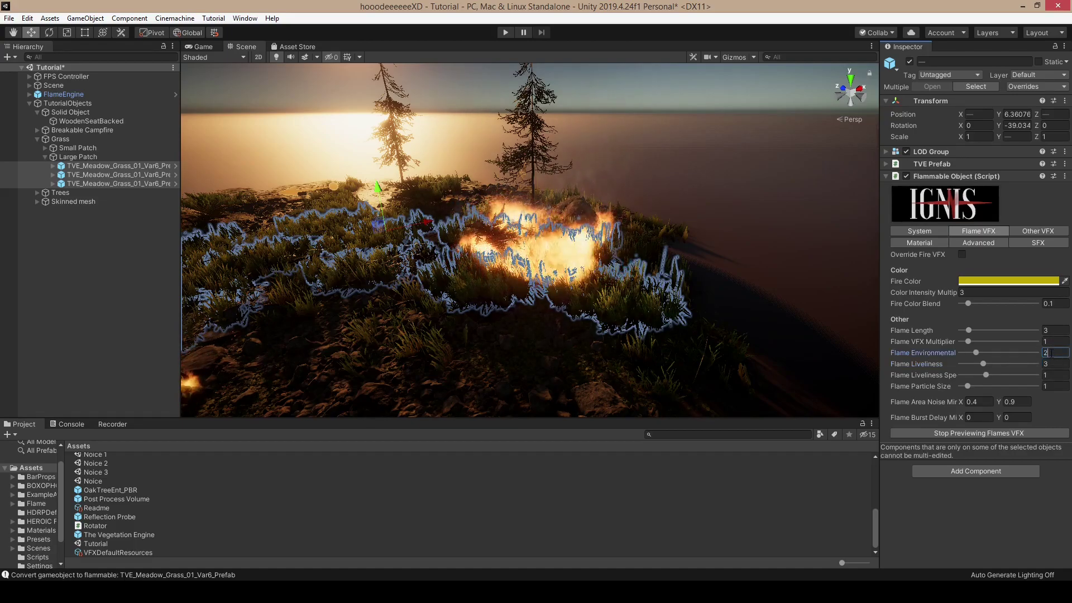
Step: Turn on mesh fire for the grass and restart the flame preview
click(997, 432)
click(936, 230)
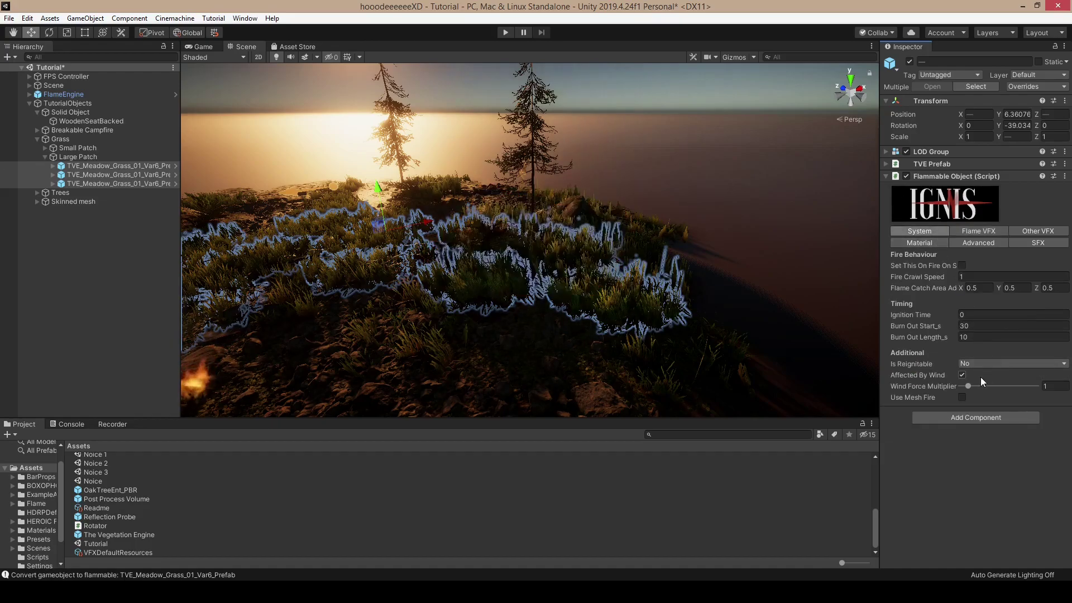
click(962, 397)
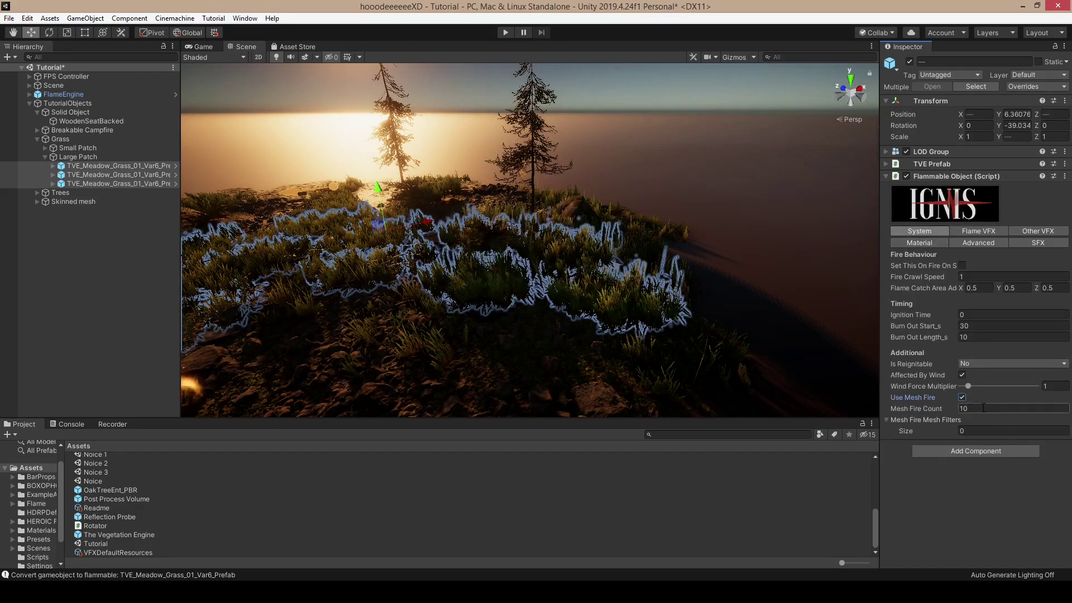
click(971, 230)
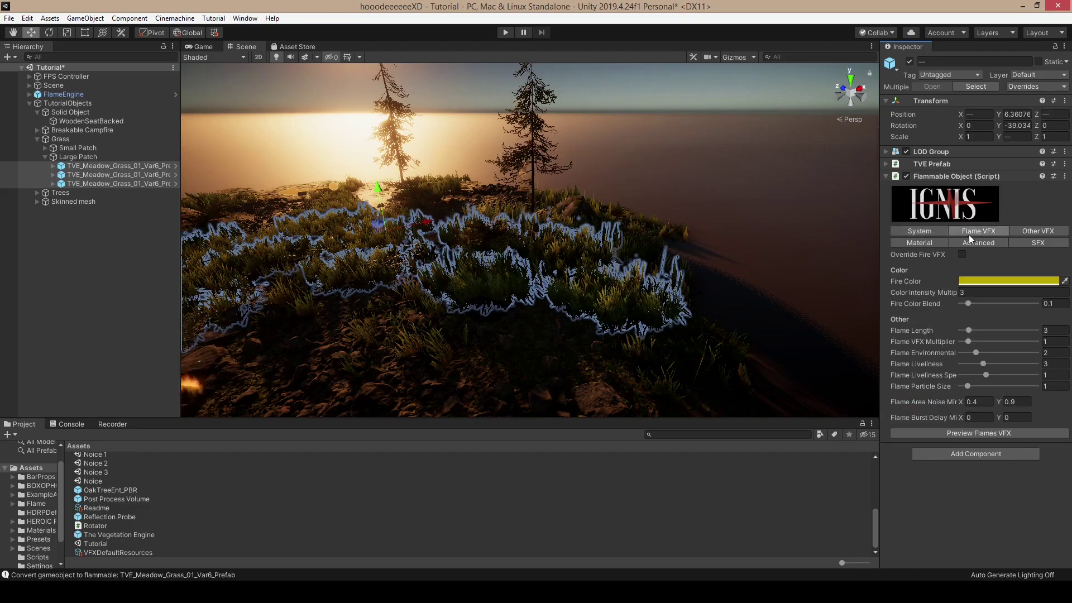
click(970, 434)
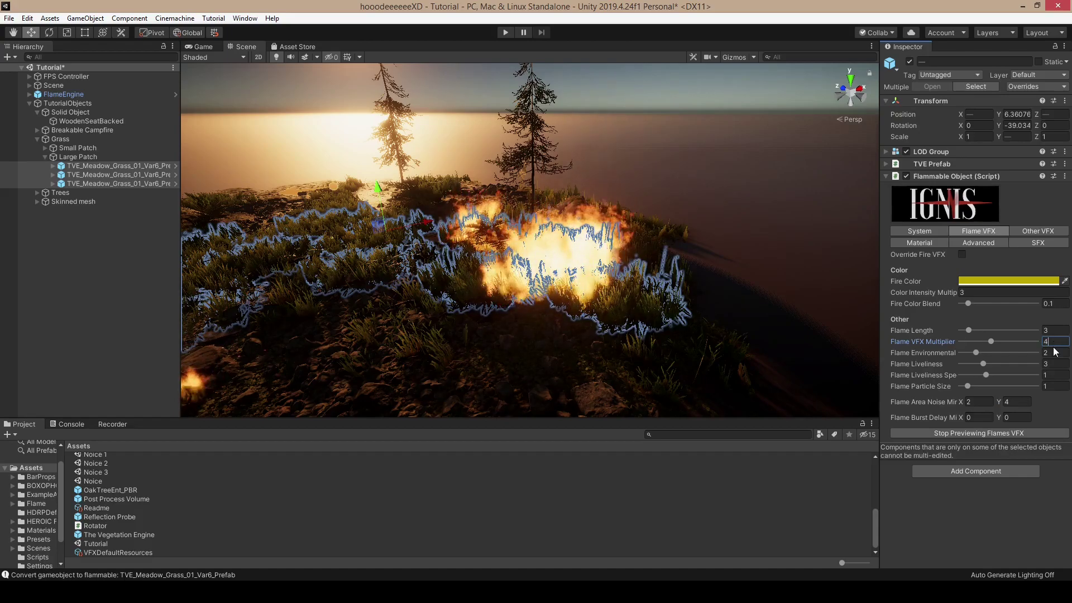
Step: Toggle the grass flame preview off and on several times
click(960, 434)
click(963, 437)
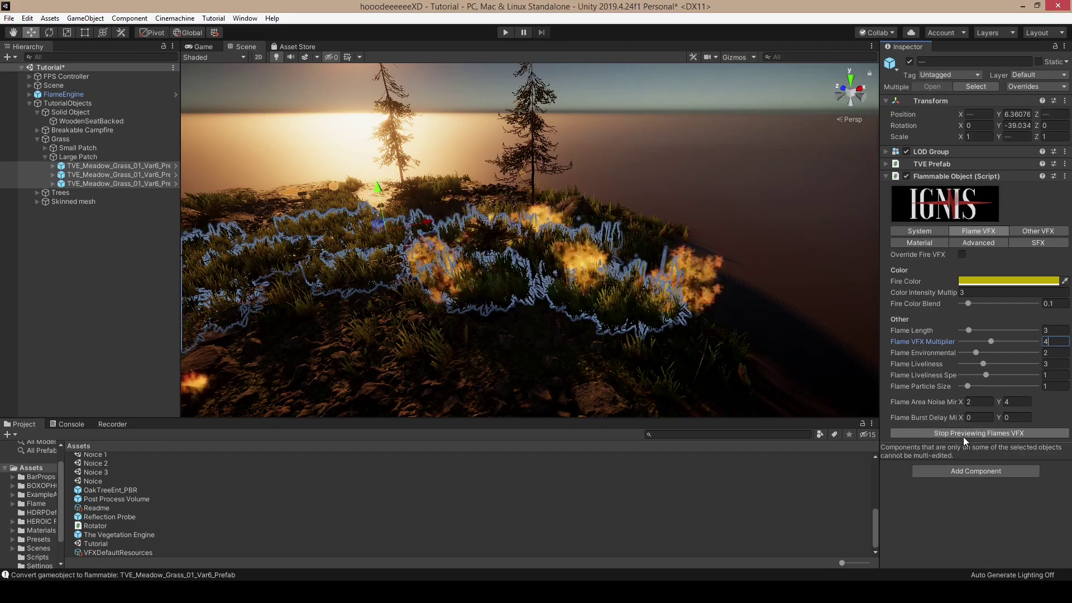
click(963, 433)
click(963, 433)
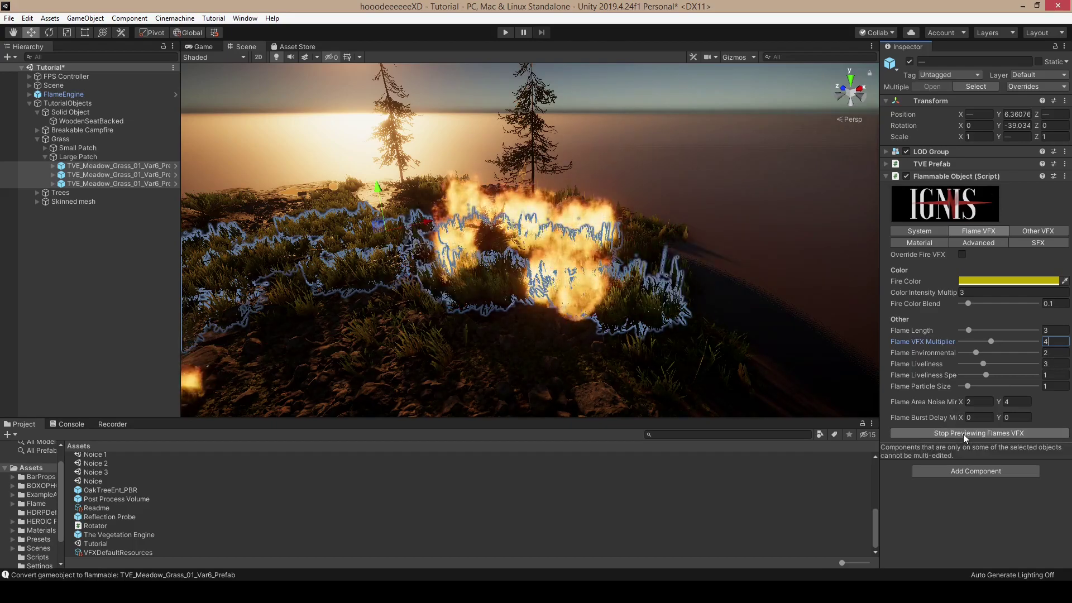
click(963, 433)
click(962, 434)
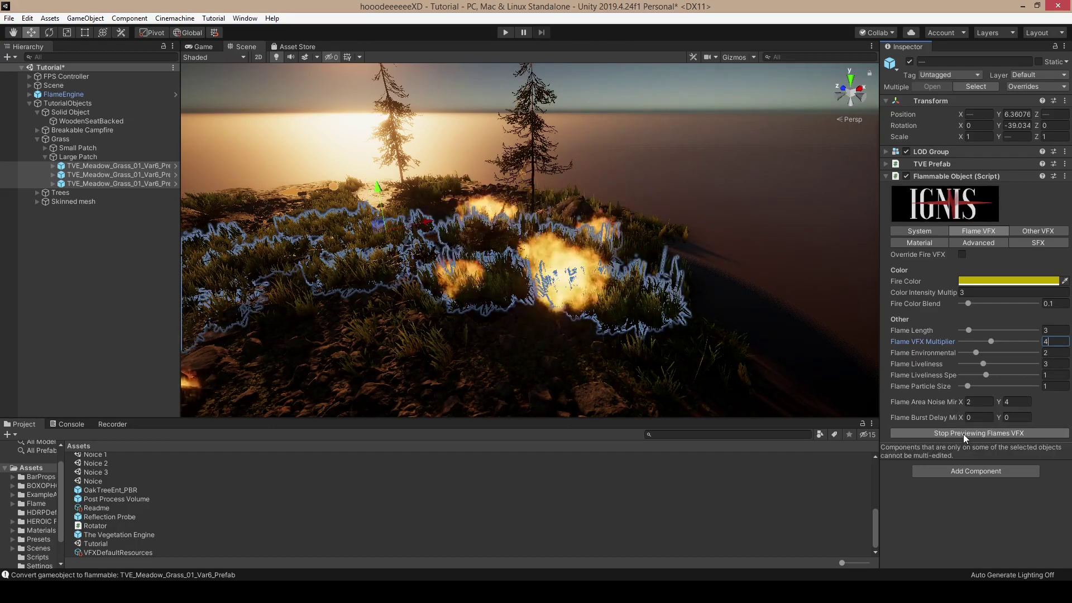
click(963, 434)
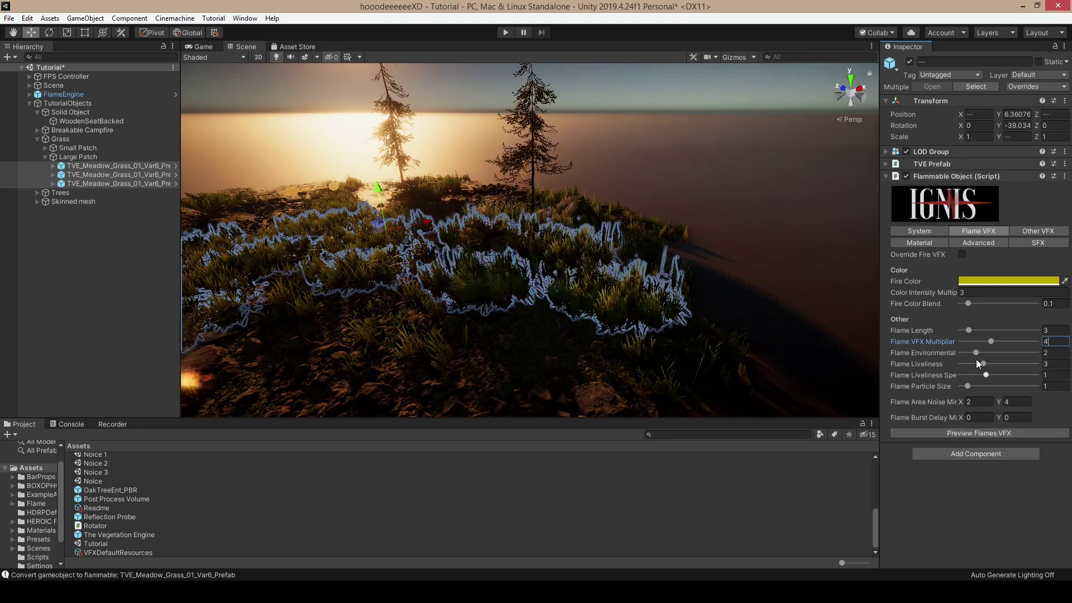
click(950, 436)
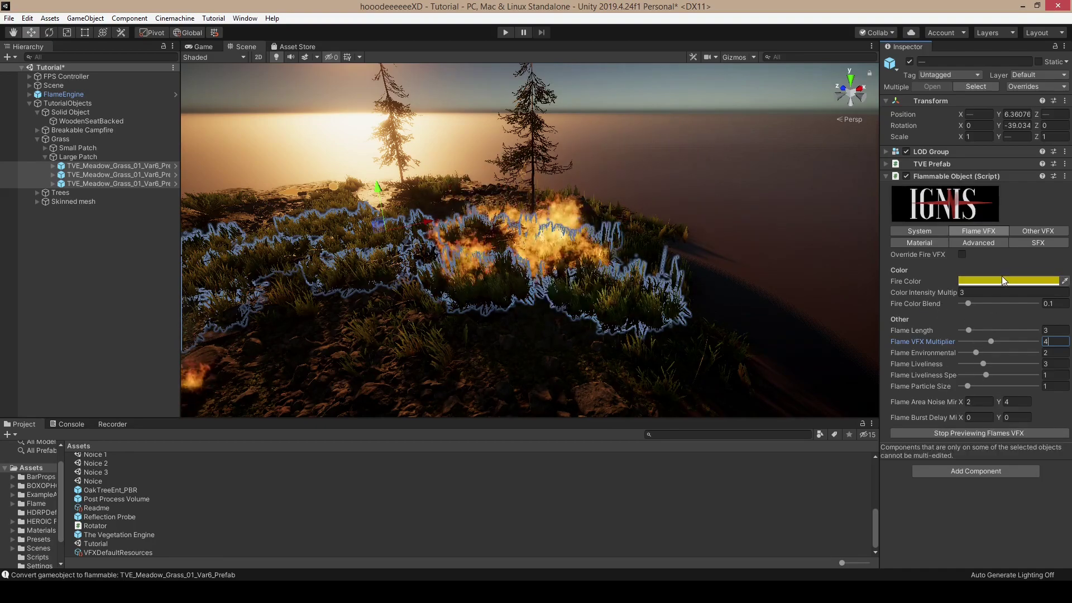
Step: Change the grass Fire Color from yellow to orange, stop the preview, and frame the grass
click(1001, 282)
drag(923, 329, 944, 351)
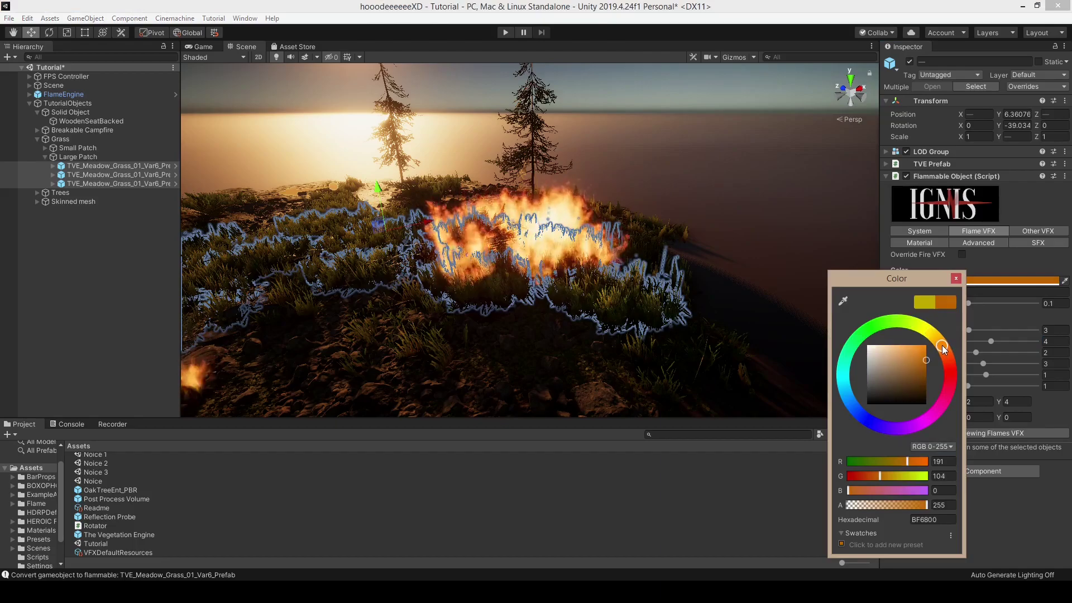
click(955, 278)
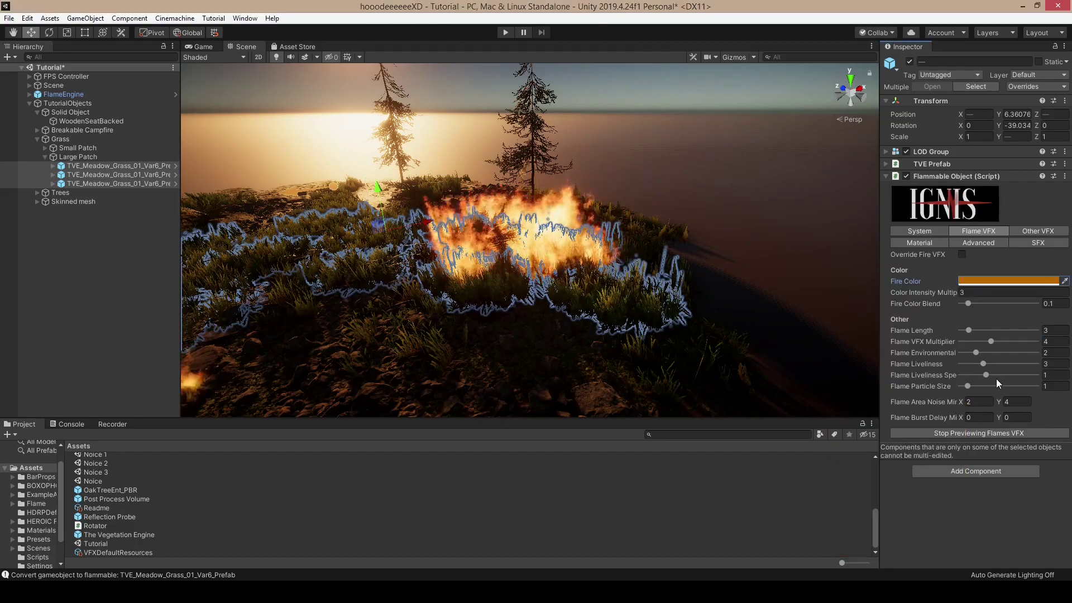
click(980, 436)
key(f)
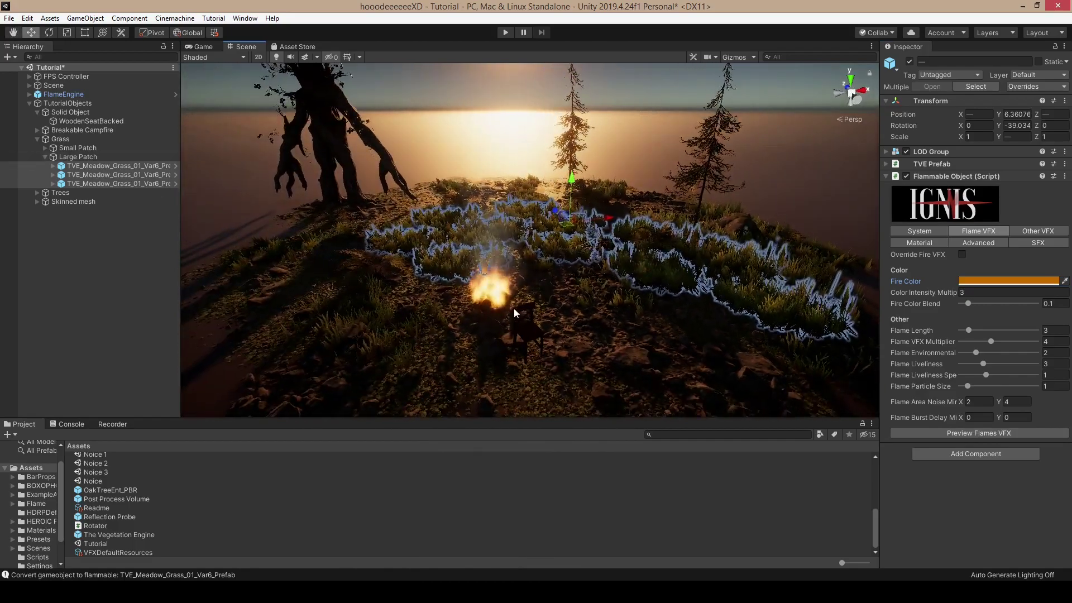
right_drag(506, 288, 507, 295)
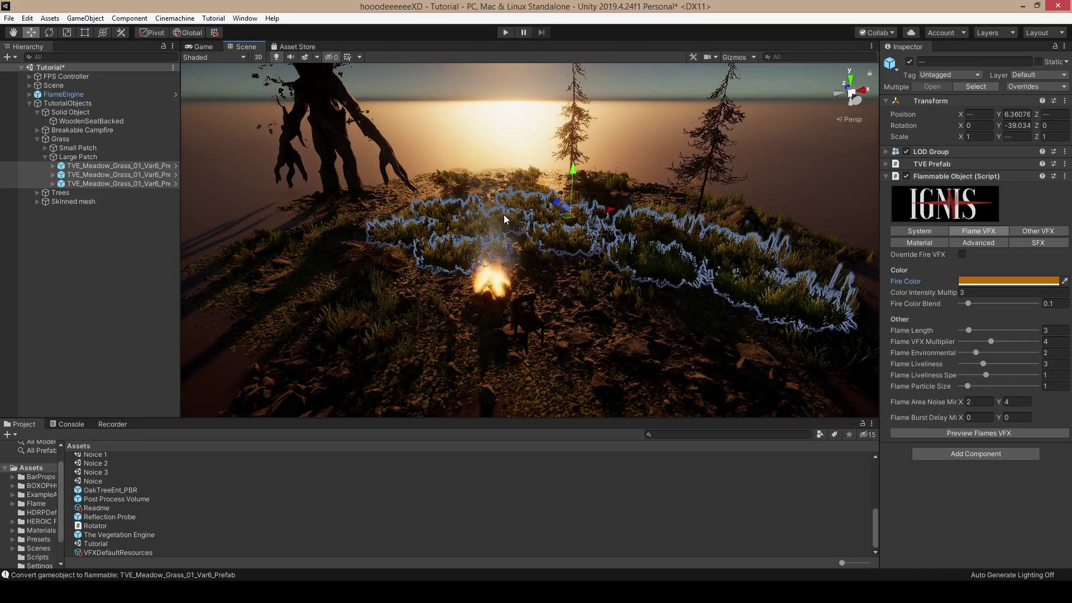
Step: Convert both pine prefabs under Trees to Flammable Trees
click(37, 192)
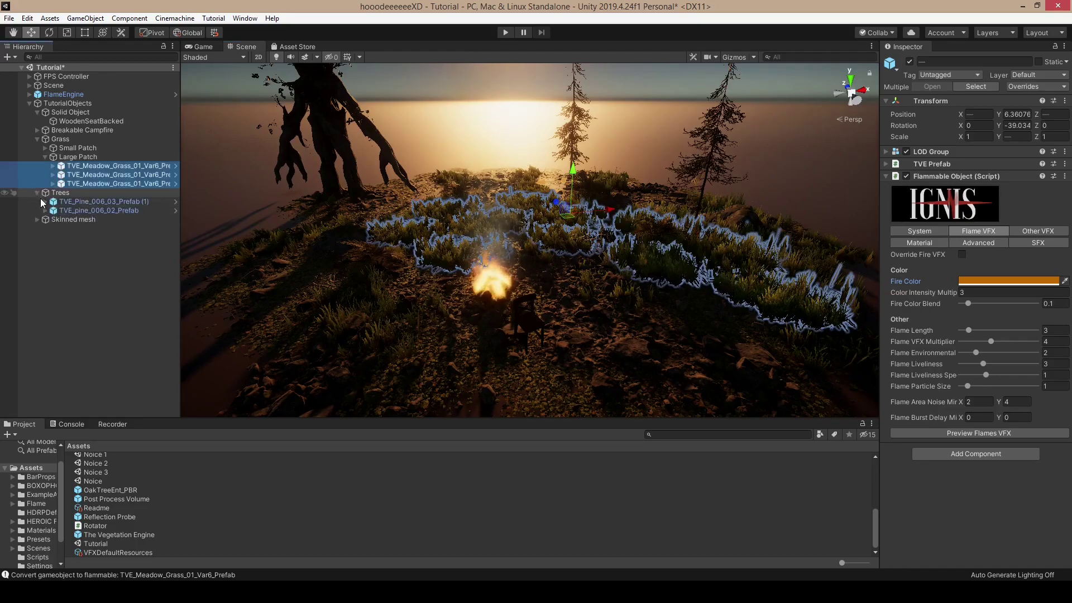
click(83, 201)
shift+click(67, 210)
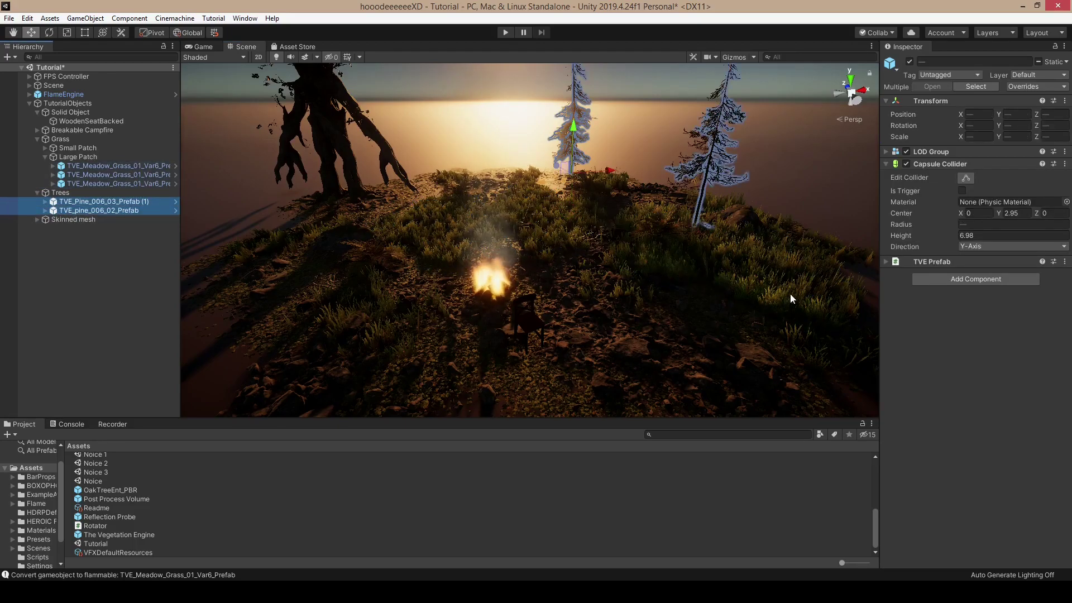
right_click(70, 206)
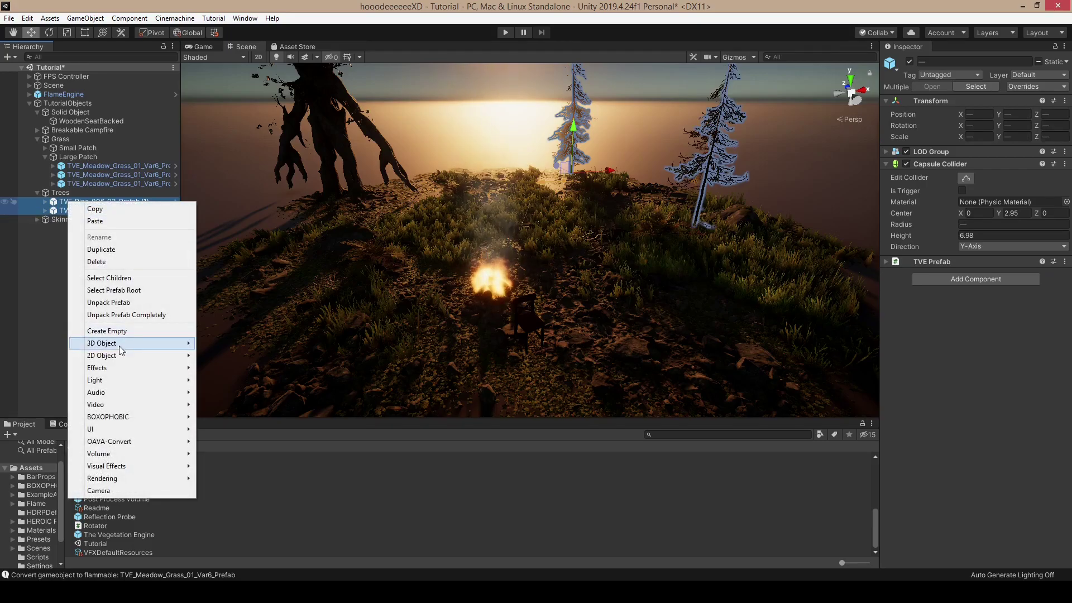
mouse_move(171, 441)
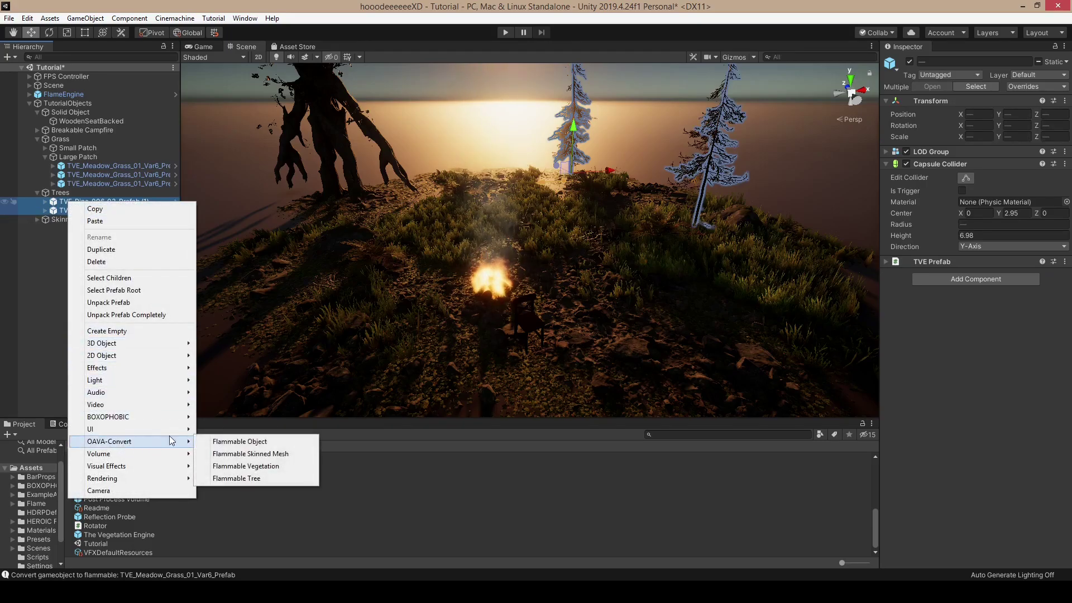
click(237, 478)
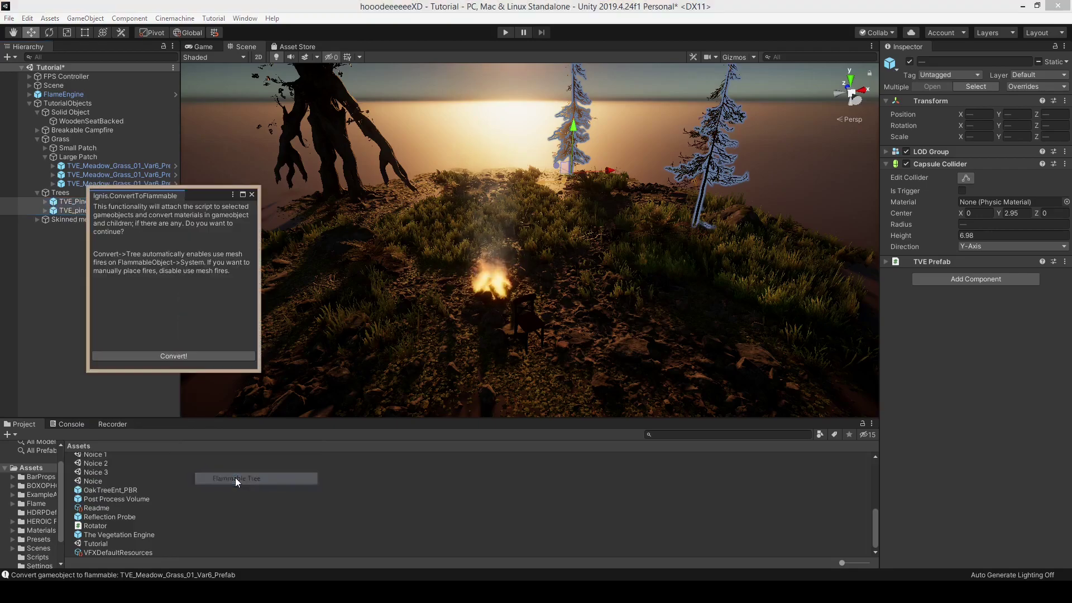
click(169, 357)
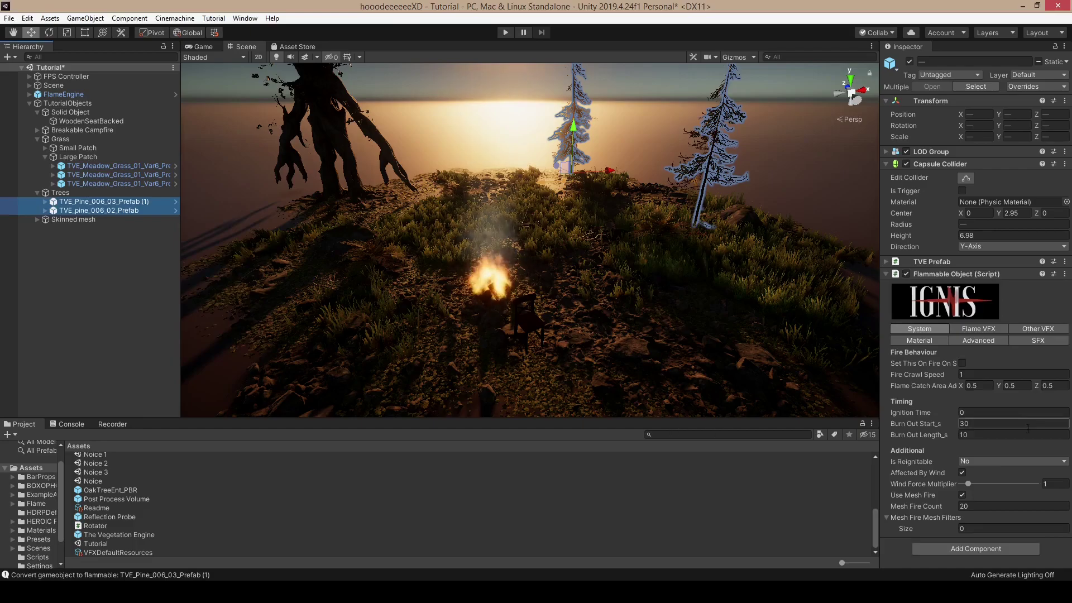
Step: Set the pines' Mesh Fire Count to 10
right_drag(656, 309, 784, 296)
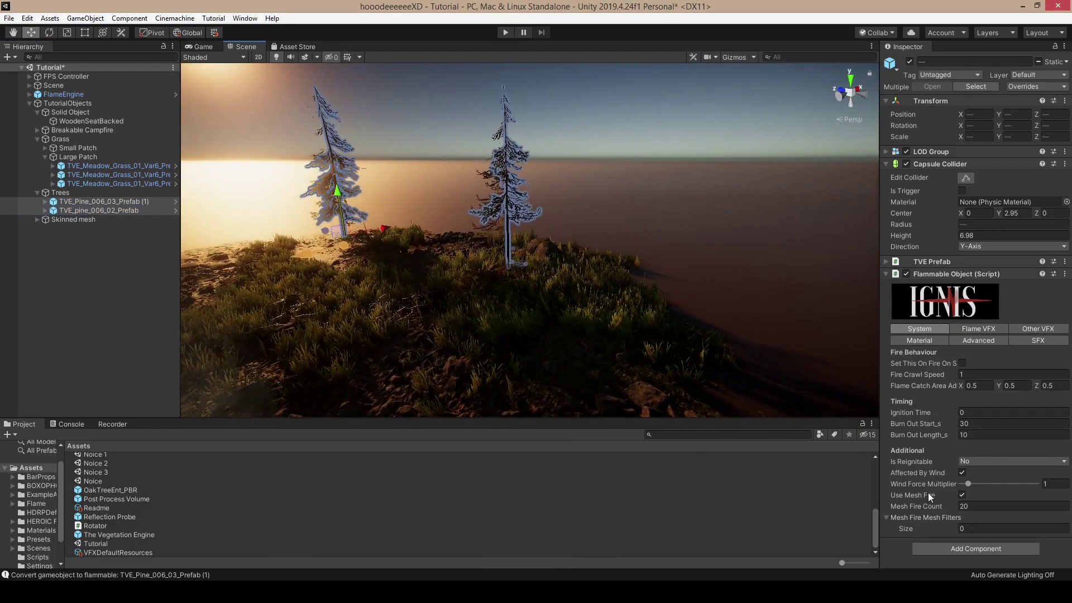
right_drag(674, 352, 626, 316)
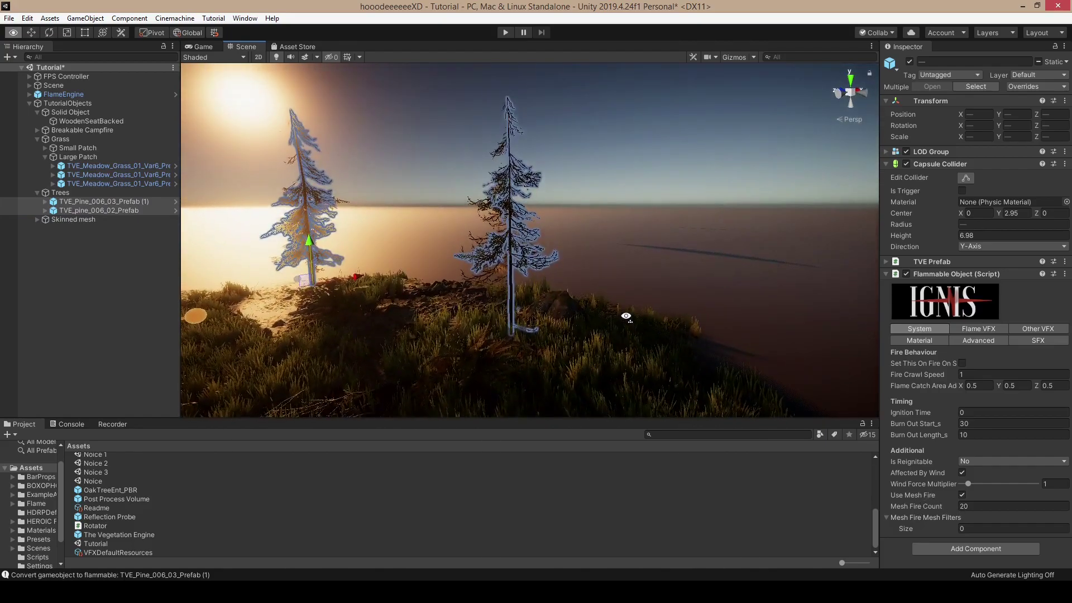
click(966, 505)
key(BackSpace)
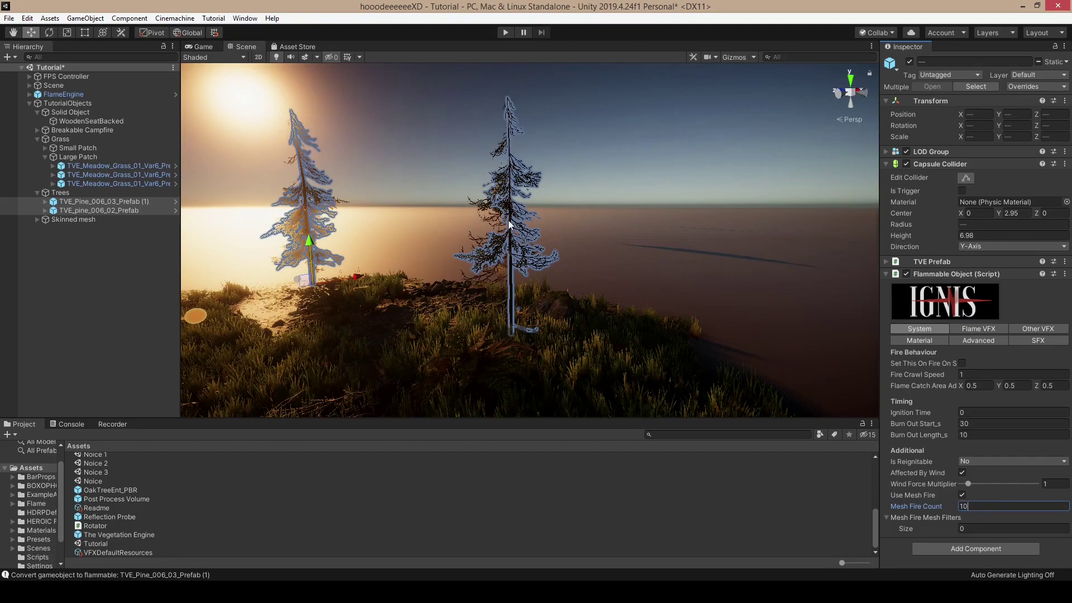
click(980, 329)
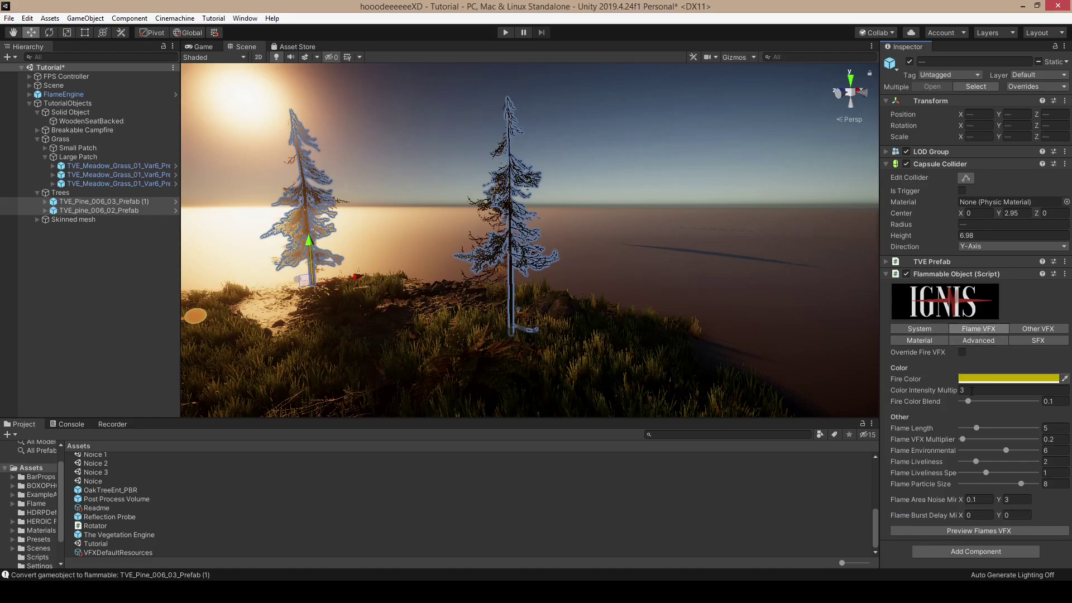
Step: Preview the pines' flames and shrink Flame, Smoke and Embers particle sizes to about 2.4
click(972, 531)
right_drag(622, 302, 679, 302)
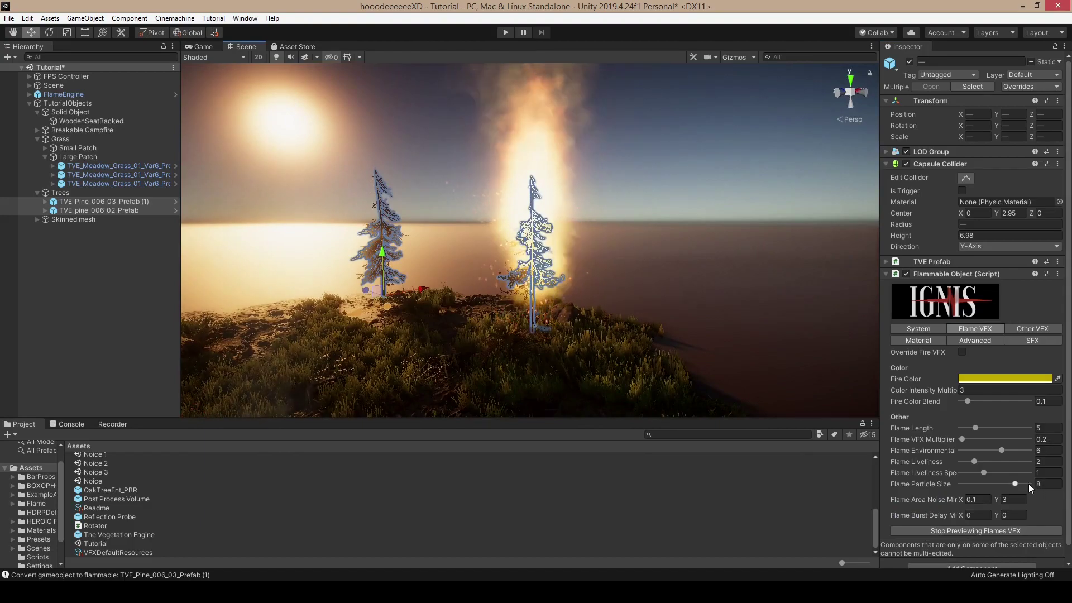
drag(1016, 483, 977, 484)
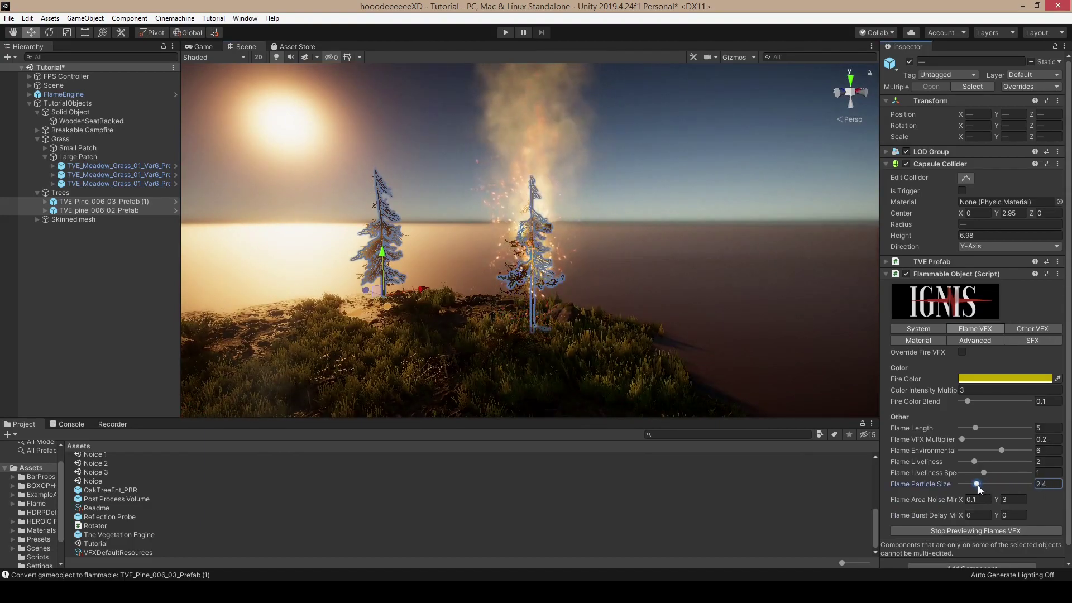
click(1033, 330)
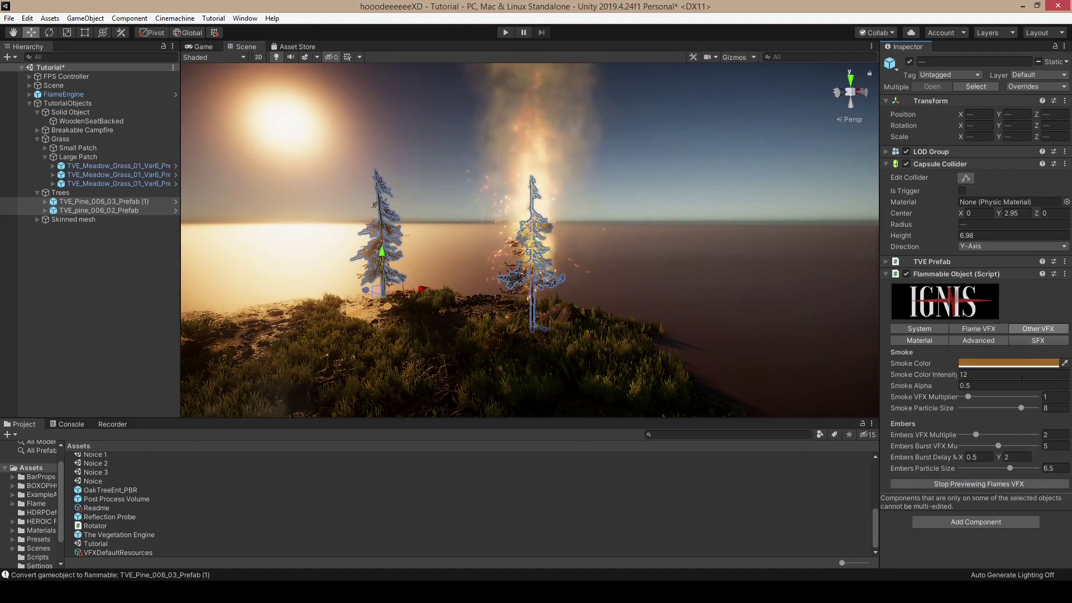
drag(1021, 408, 982, 411)
drag(1011, 468, 980, 473)
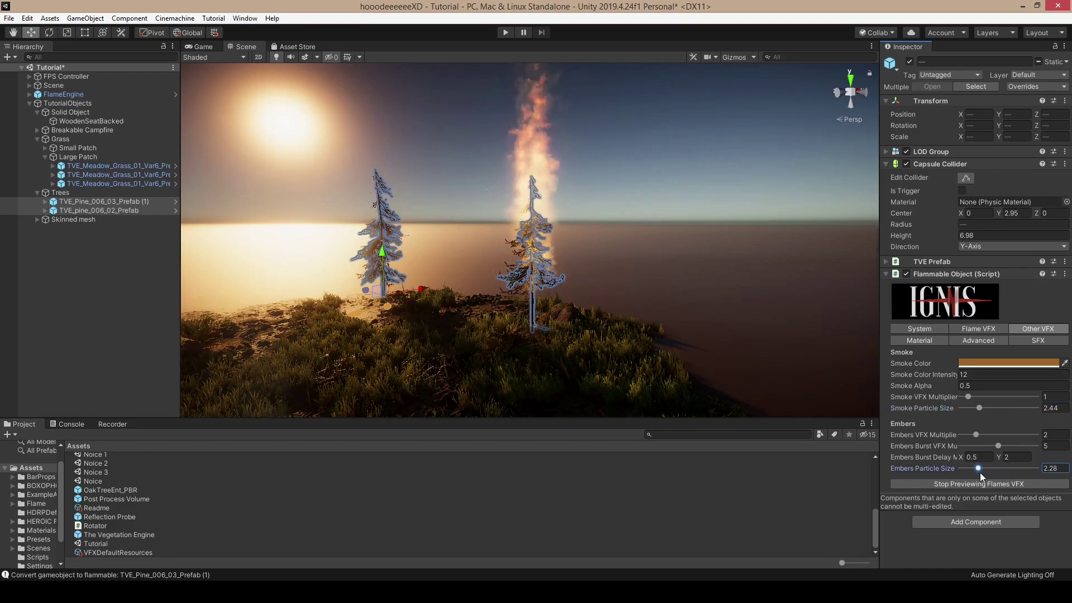
Step: Set Flame Environmental to 4 and change the pines' Fire Color to orange BF7000
click(984, 330)
click(1054, 450)
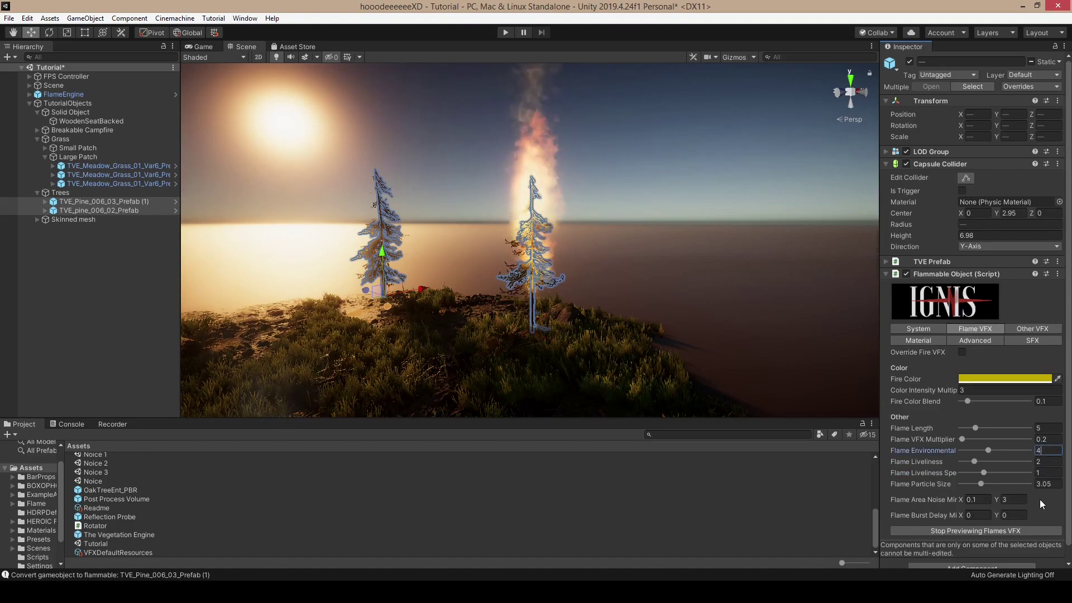
click(991, 379)
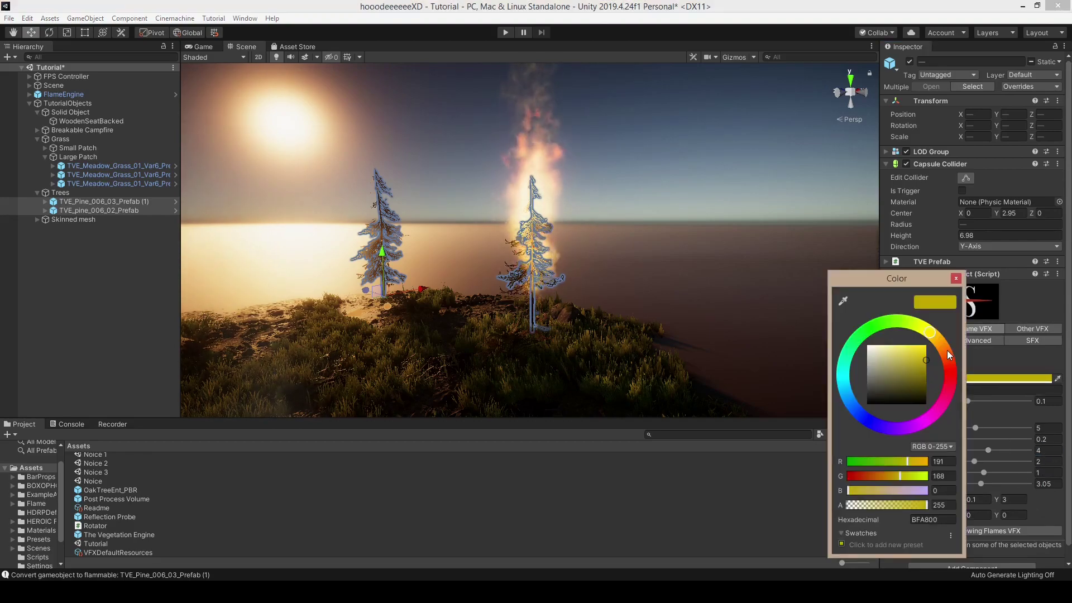
drag(947, 354, 942, 350)
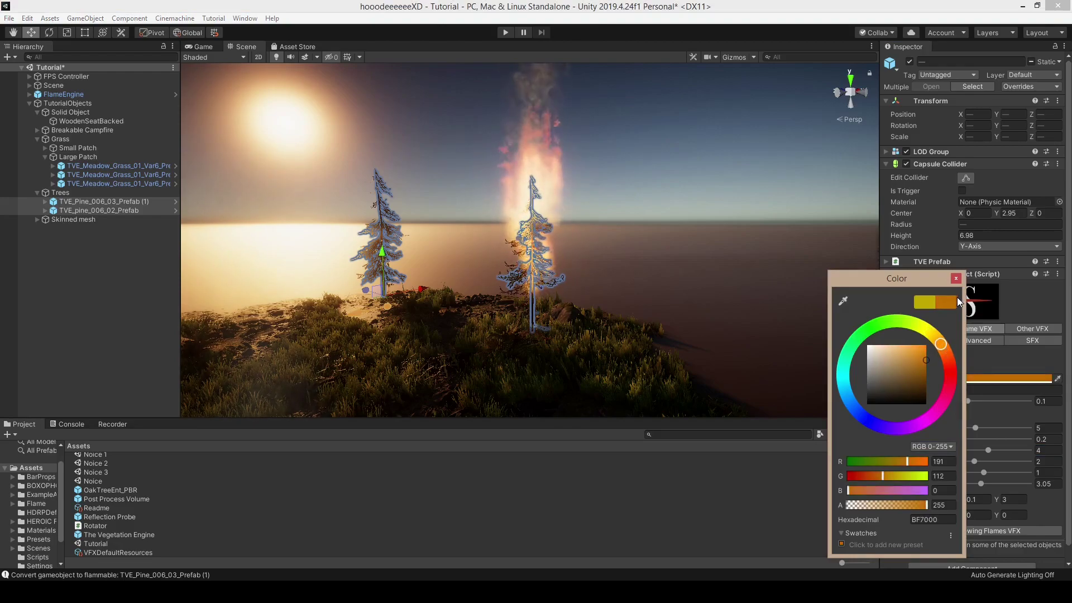
click(956, 279)
scroll(600, 288, down, 4)
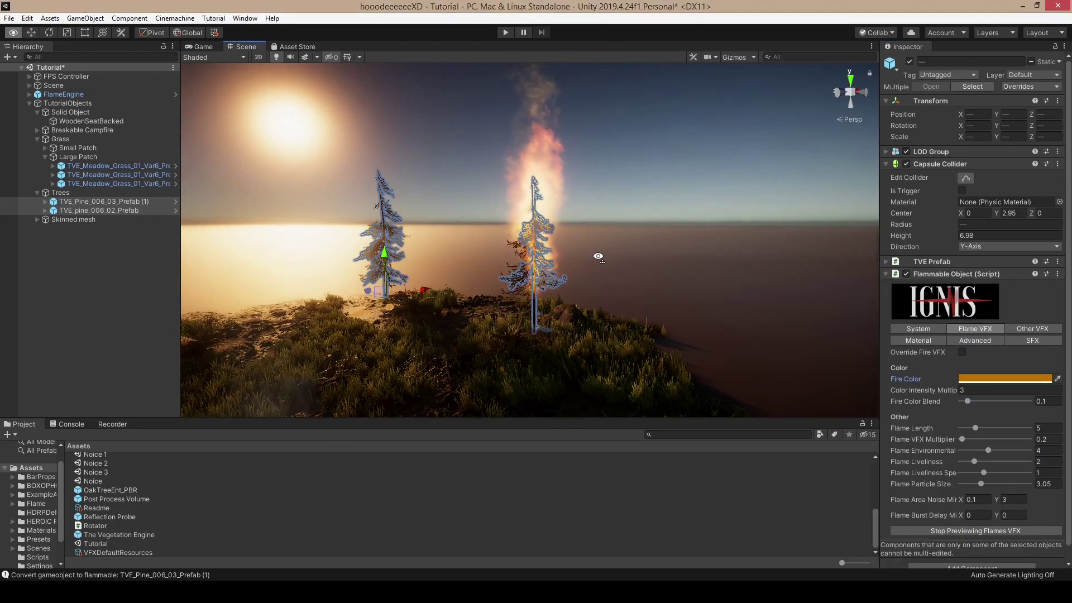
Step: Rerun the pines' flame preview a few times, then stop it
click(922, 529)
click(926, 528)
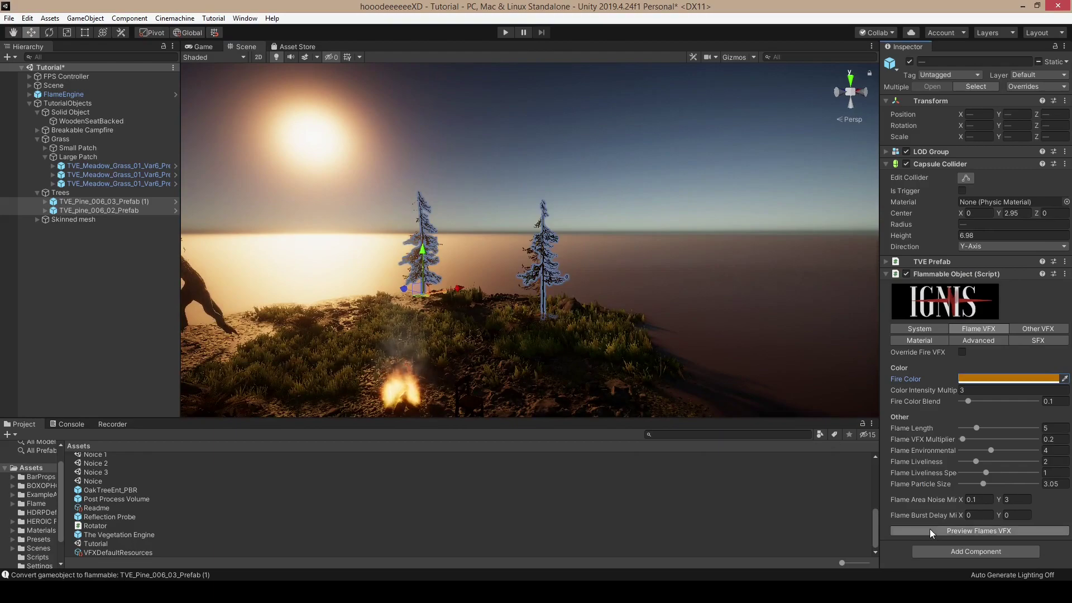
click(932, 527)
click(932, 529)
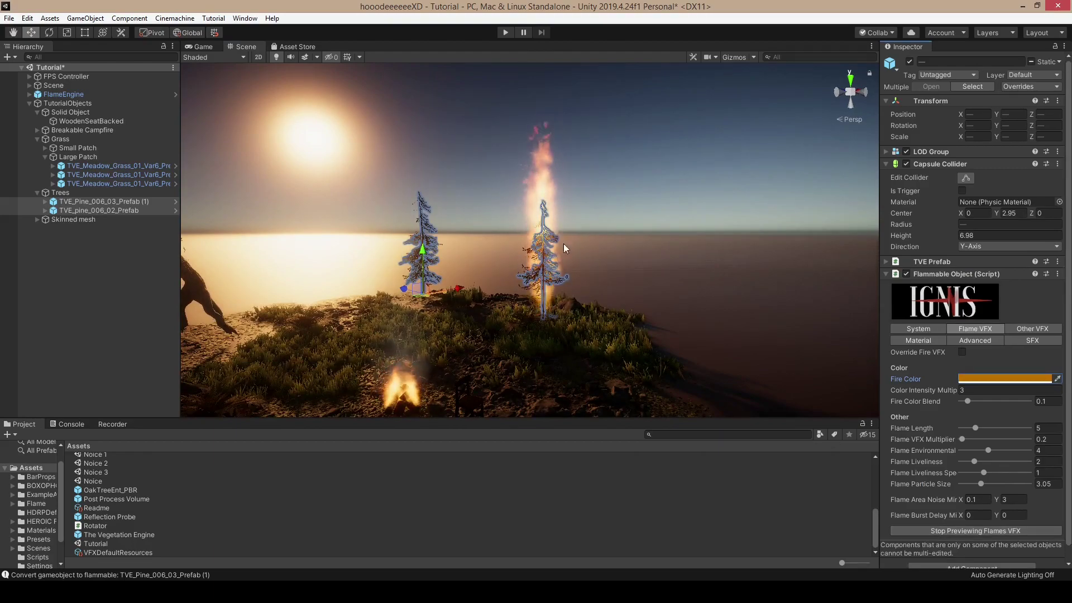
click(955, 530)
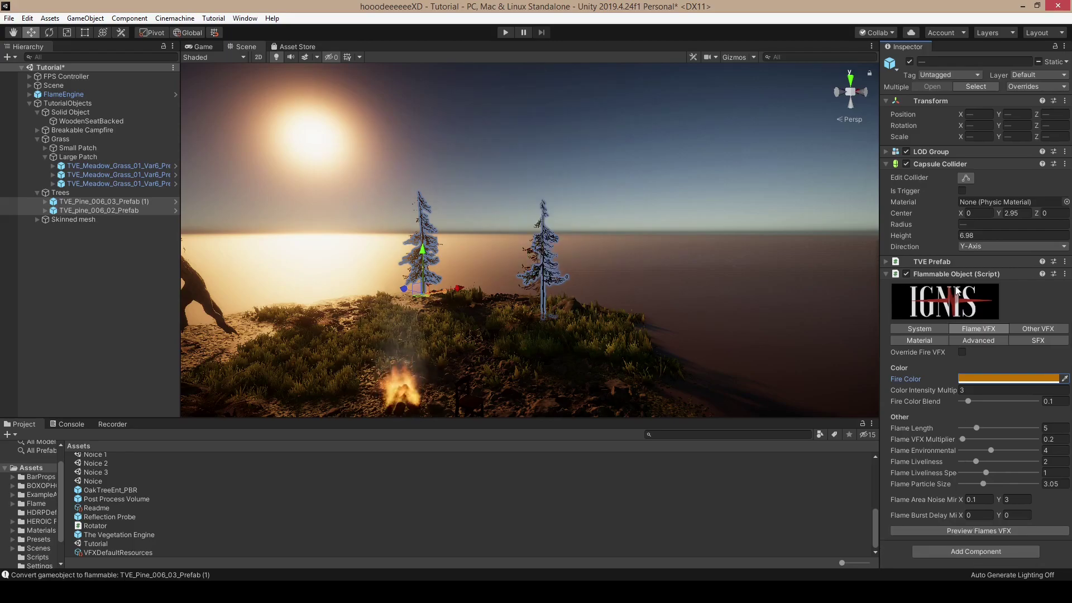
right_drag(493, 231, 437, 216)
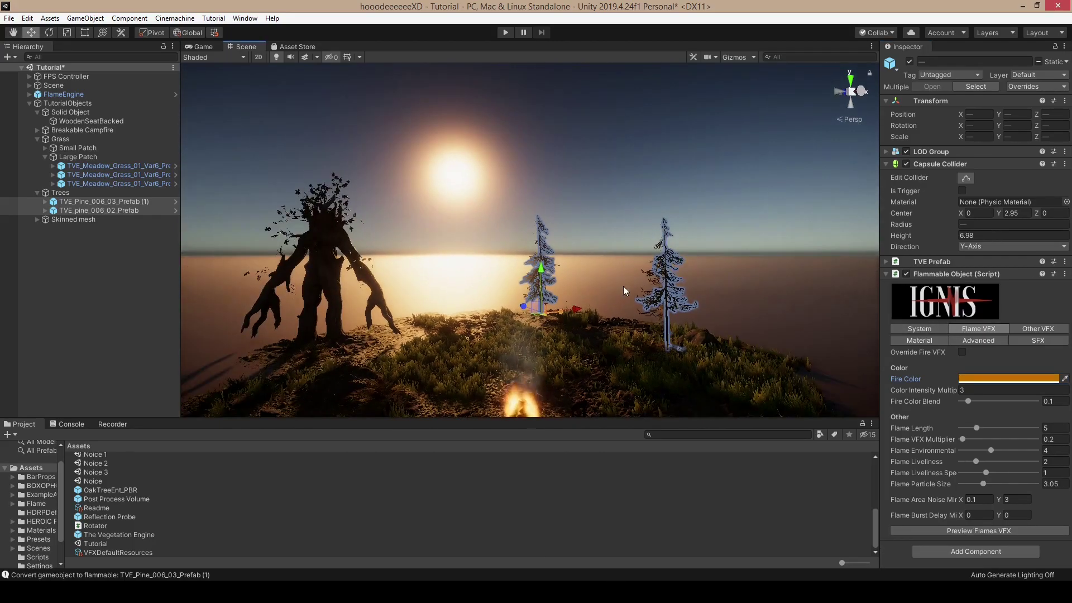
Step: Add pine_006_03_LOD0 to the first pine's Mesh Fire Mesh Filters
key(w)
right_drag(623, 286, 620, 272)
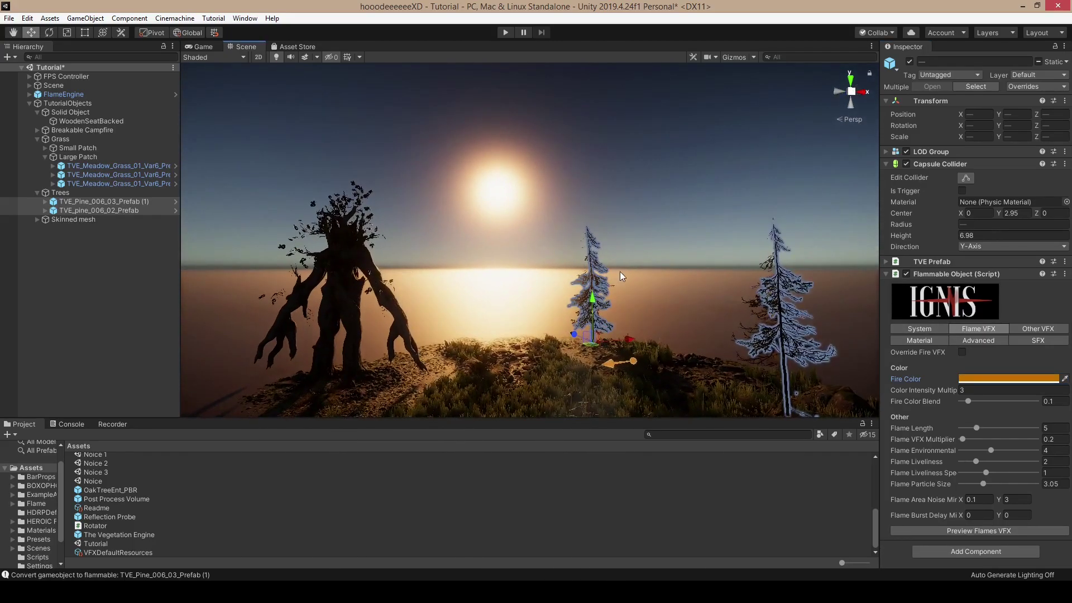
click(46, 202)
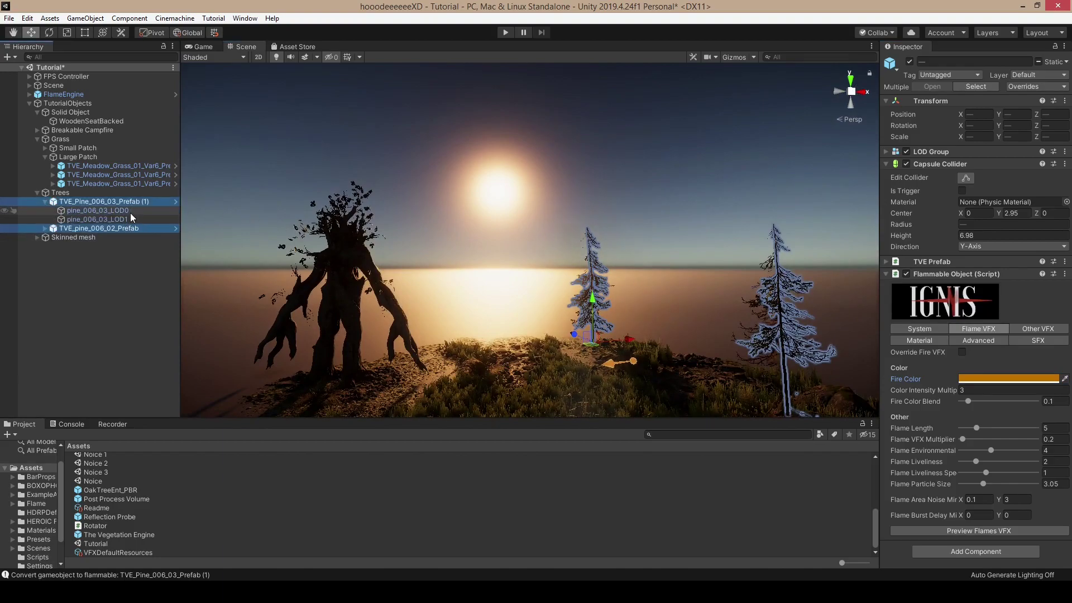
right_drag(666, 279, 712, 303)
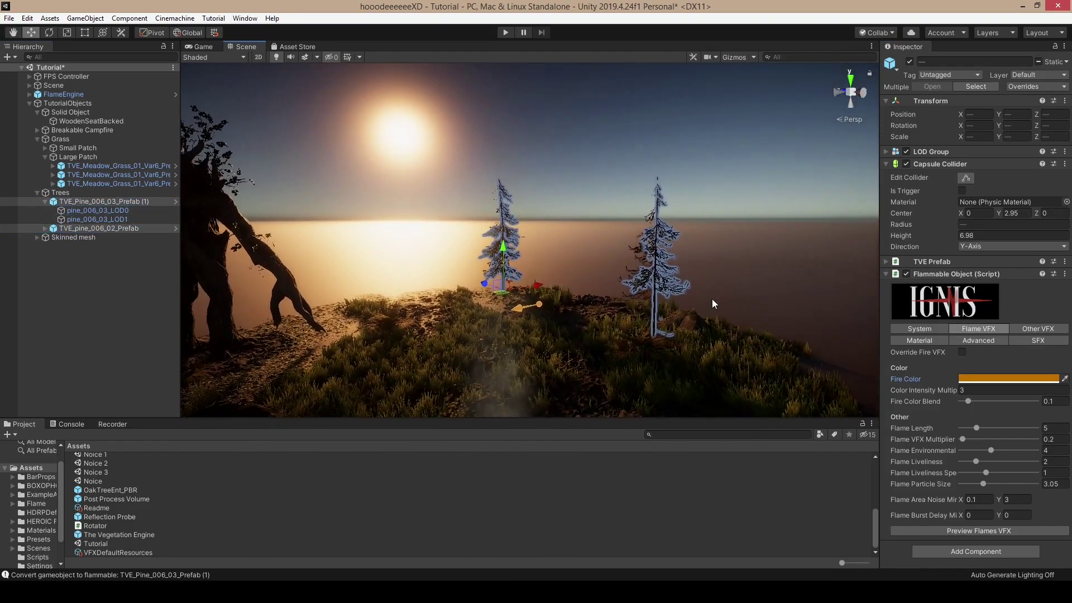
click(106, 209)
click(105, 202)
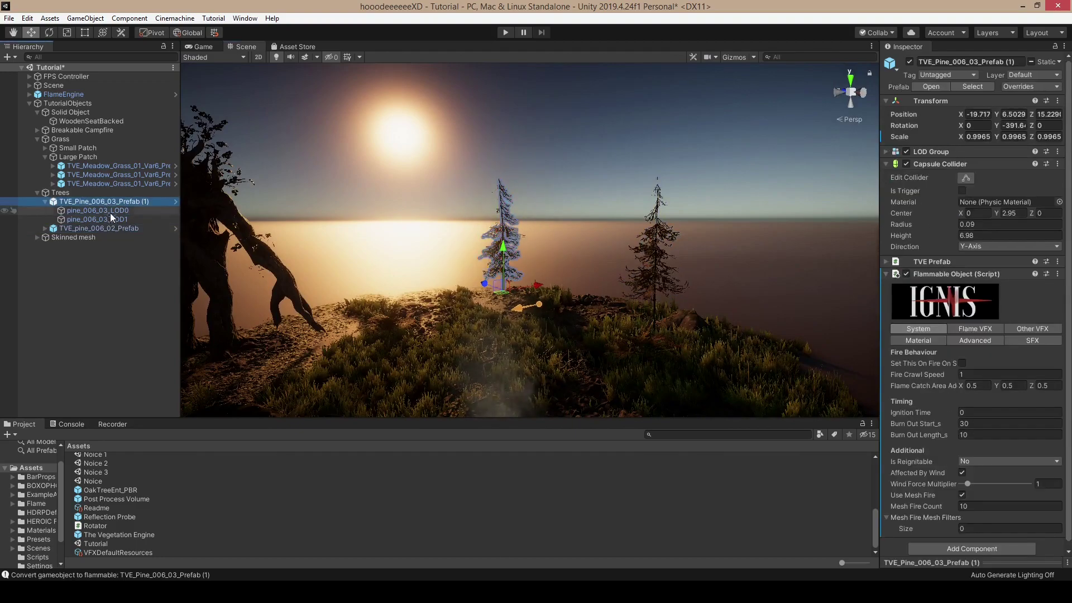
scroll(994, 413, down, 1)
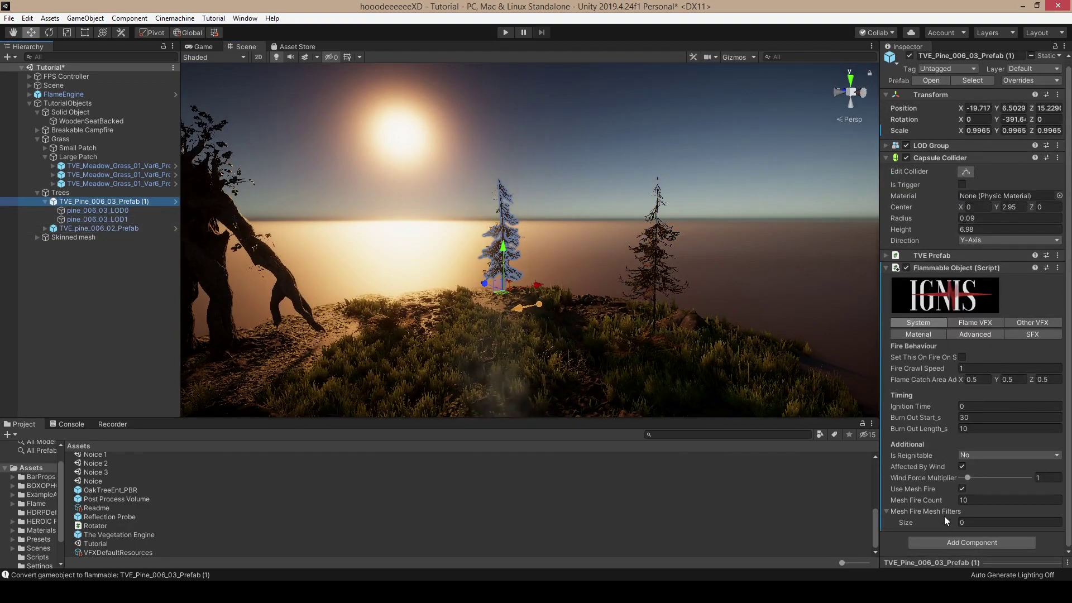
drag(108, 210, 474, 277)
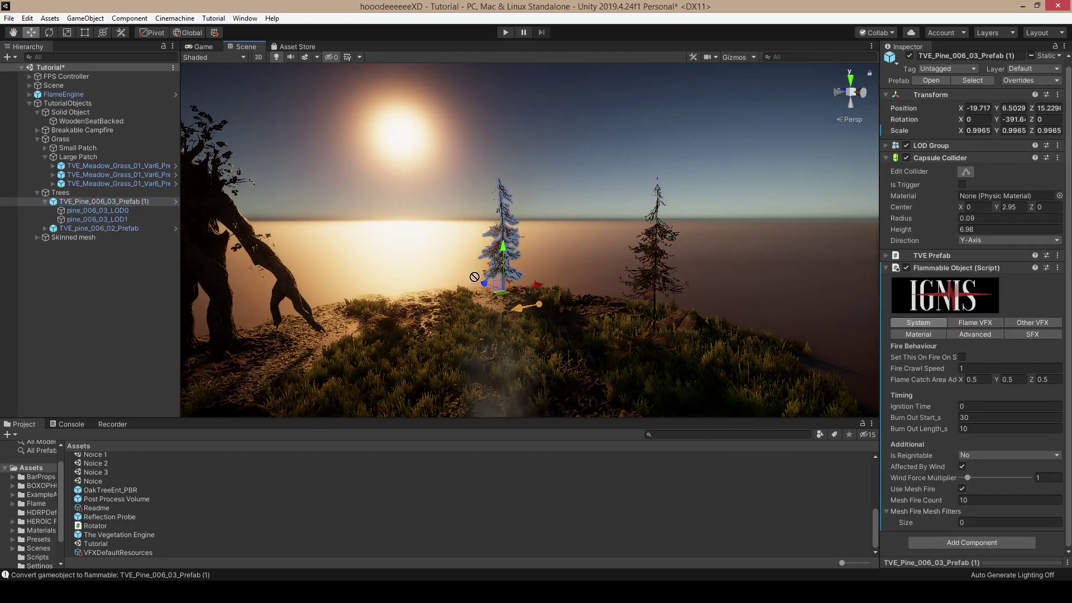
drag(943, 514, 942, 512)
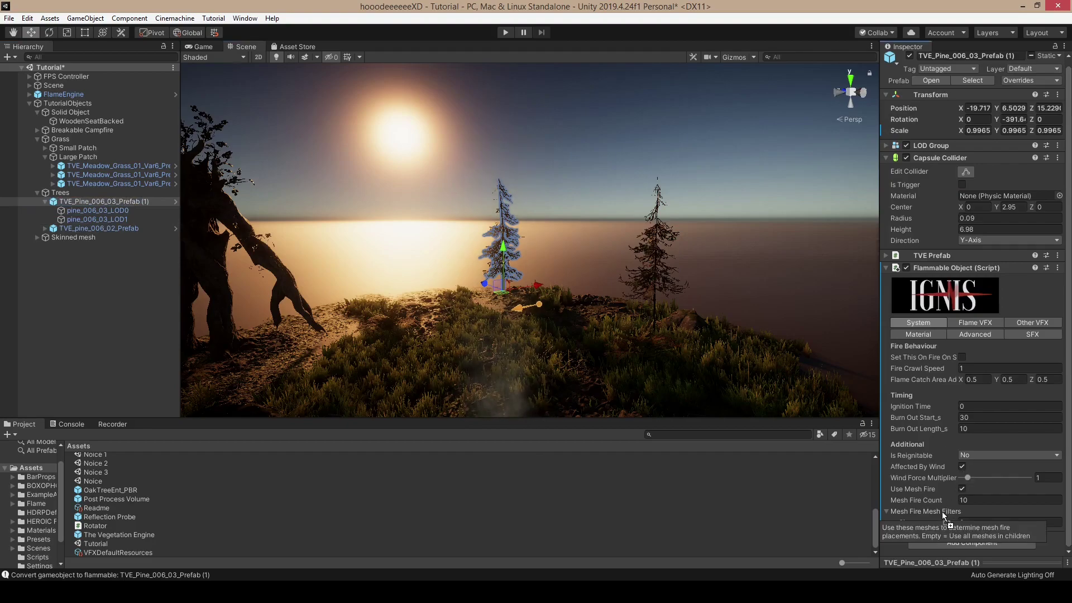
Step: Preview the pine's flames, stop the preview, and collapse its LOD children
click(967, 323)
click(1004, 525)
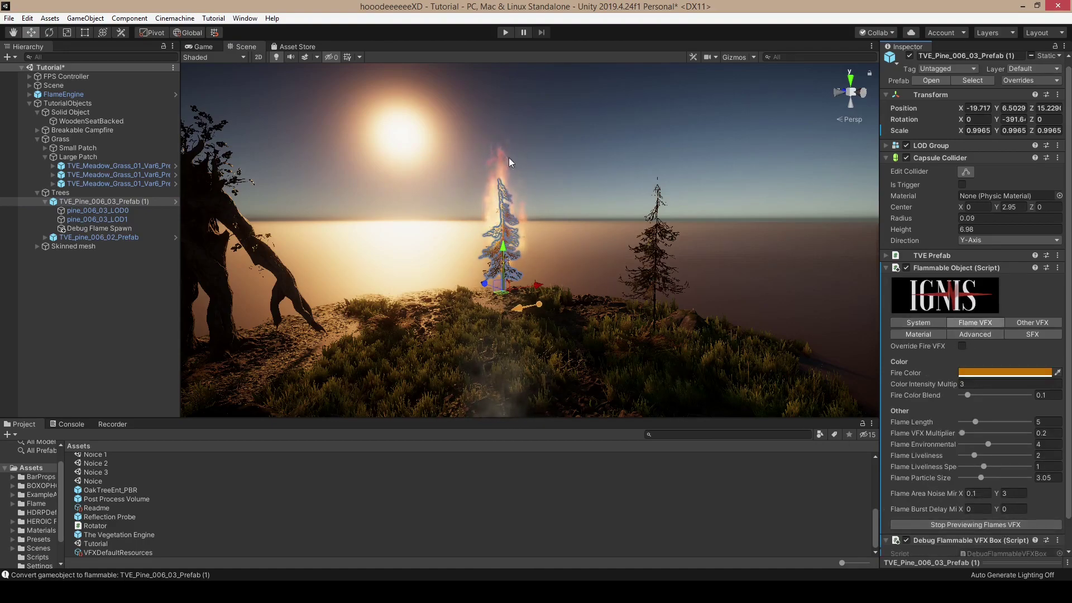
click(1009, 527)
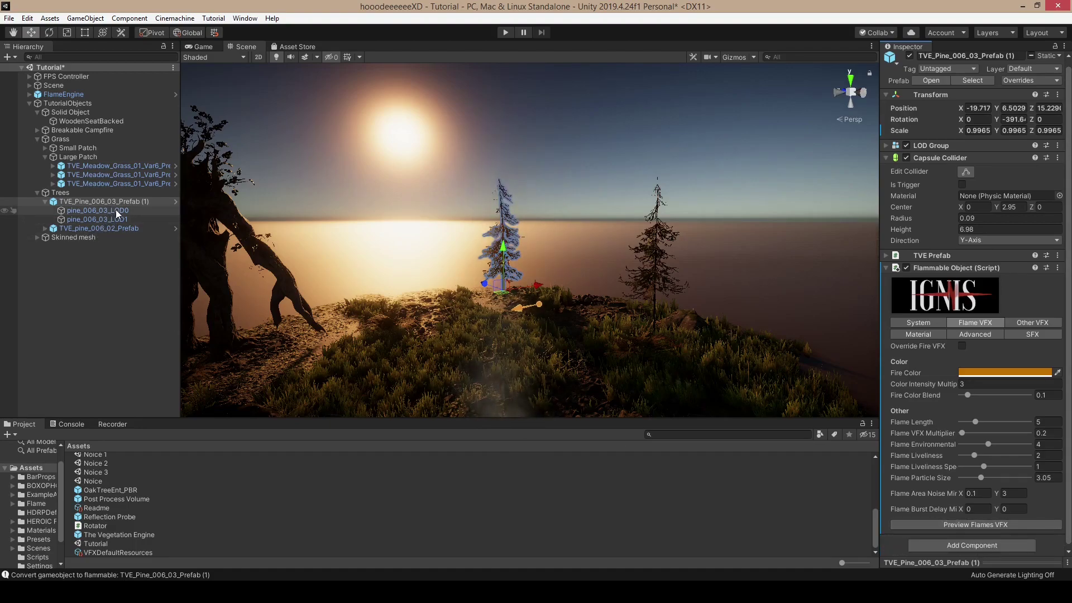
click(44, 201)
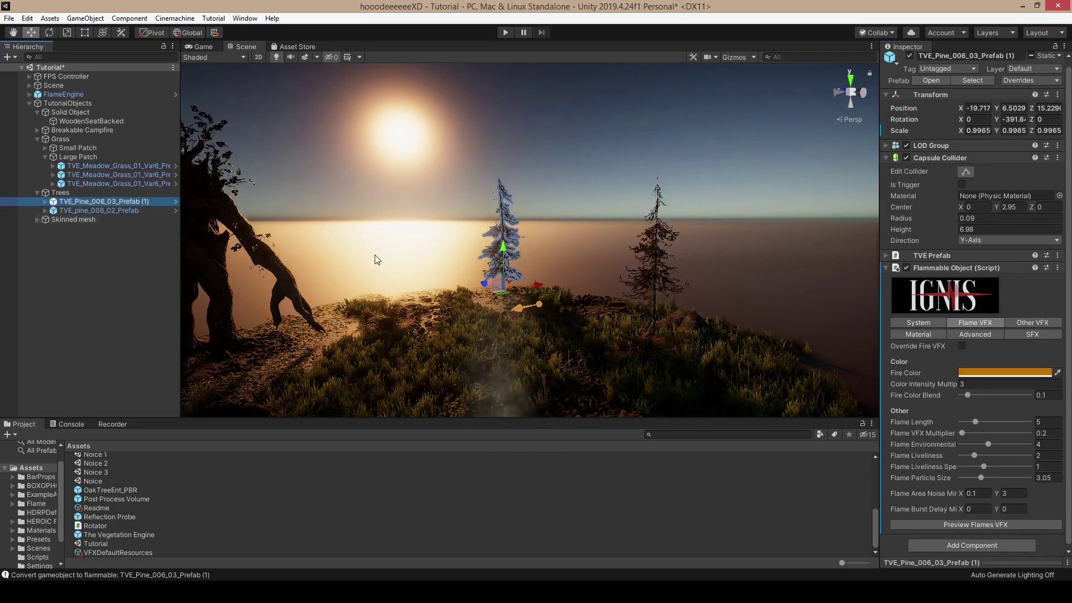
right_drag(598, 250, 505, 249)
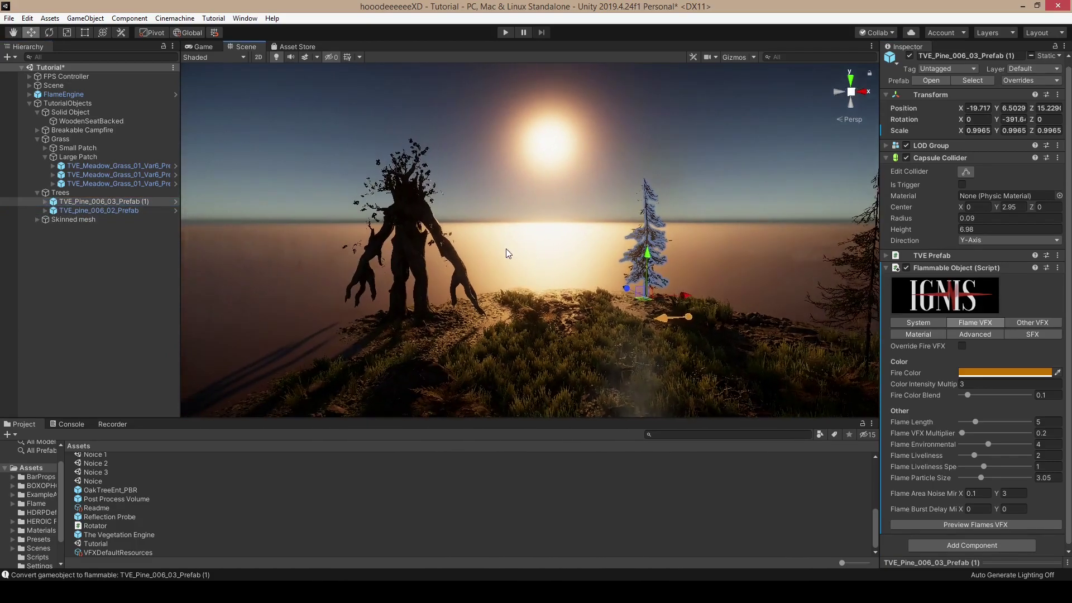
Step: Convert OakTreeEnt_PBR to a Flammable Skinned Mesh, keeping only SK_OakTreeEnt checked
click(37, 219)
click(88, 228)
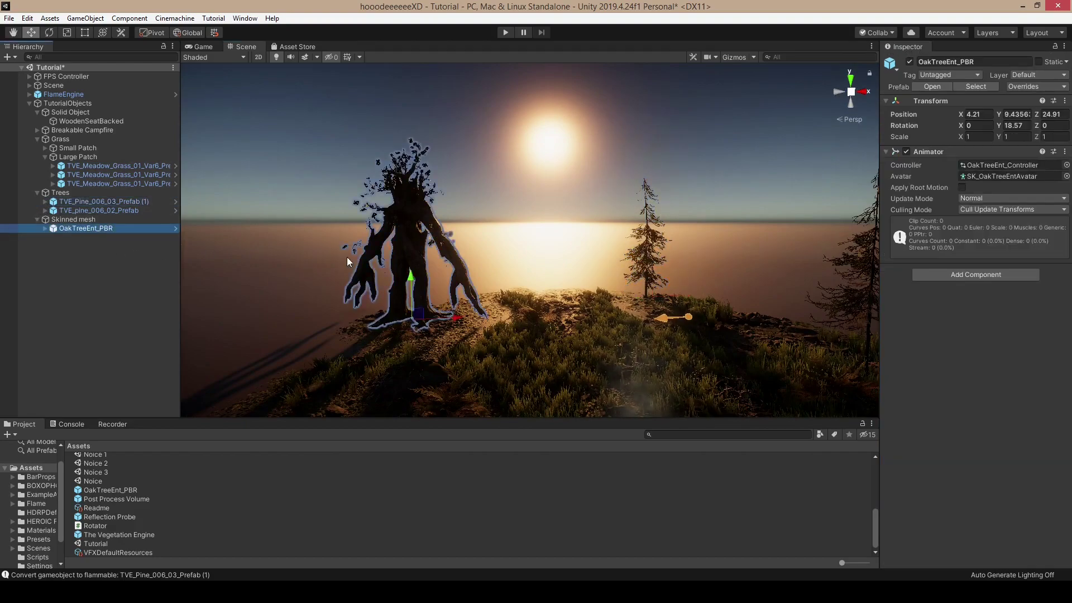
right_click(93, 229)
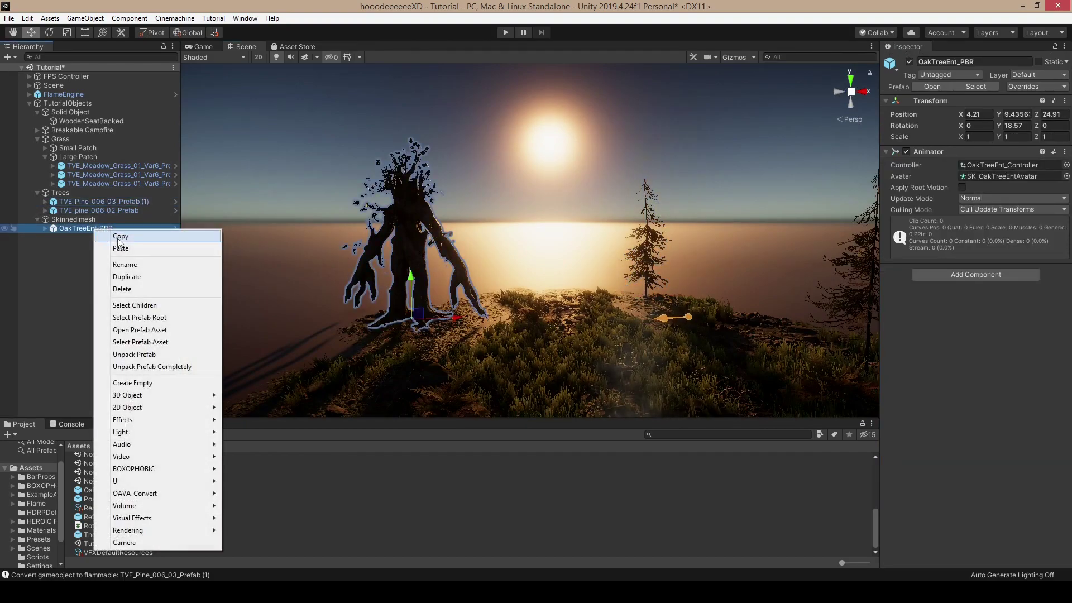
mouse_move(166, 492)
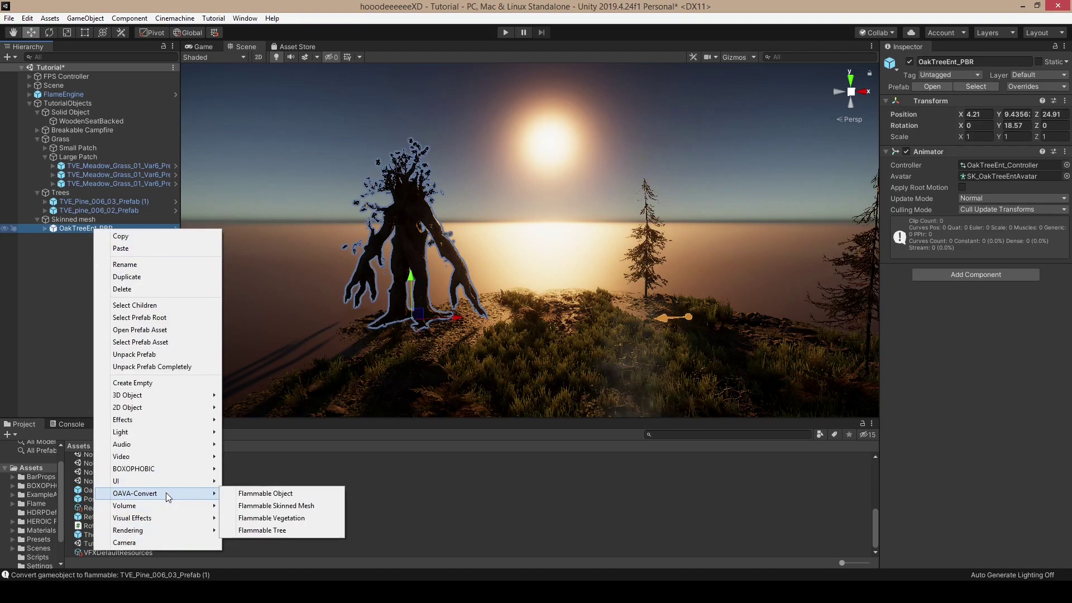
click(284, 506)
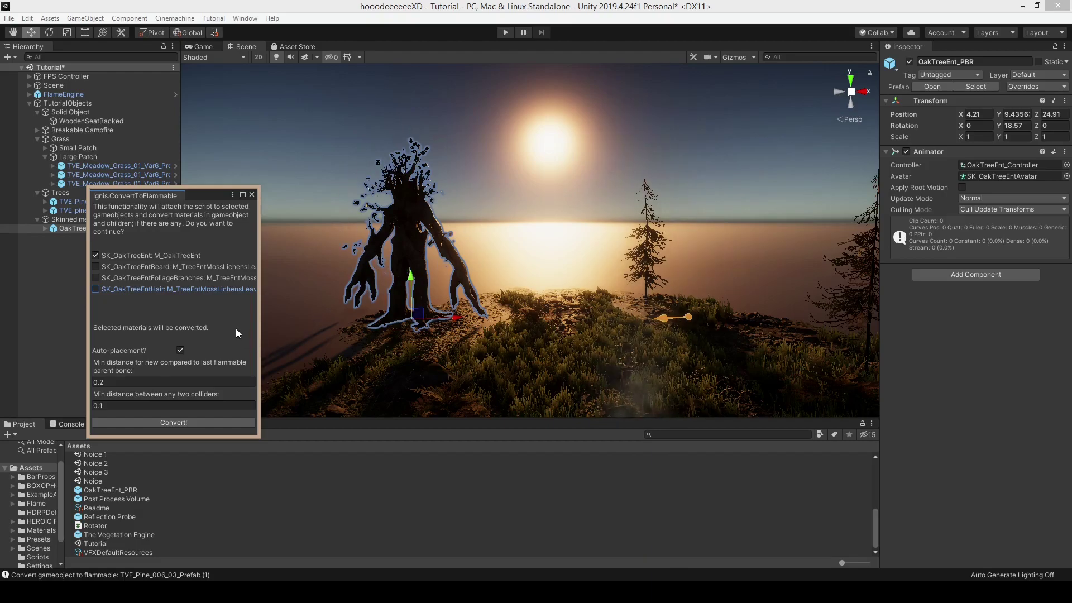
click(202, 423)
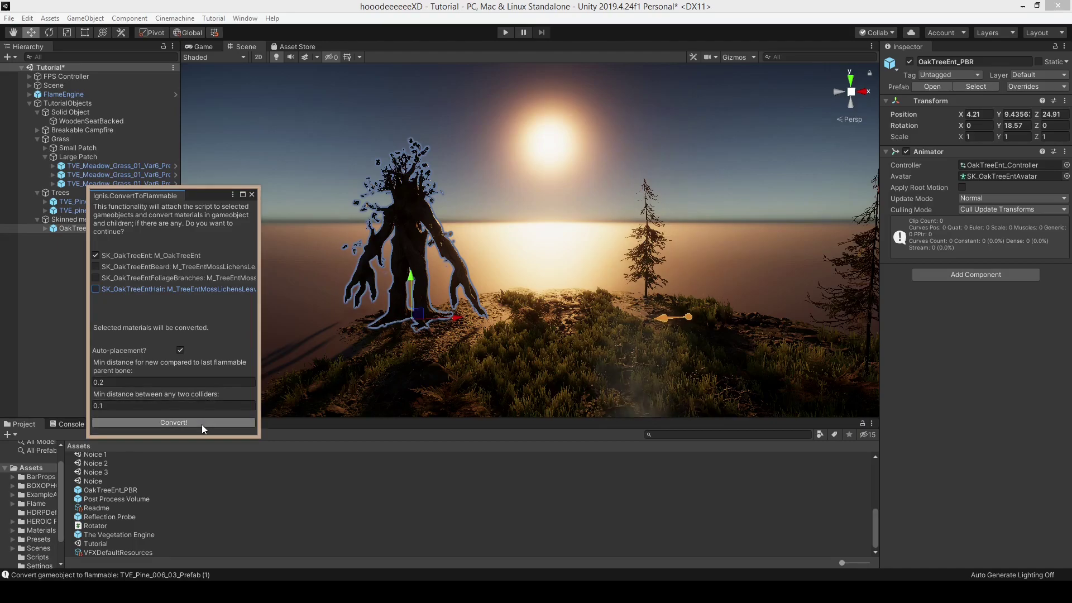
Step: Preview the oak ent's flames and set Flame Environmental 3 and Particle Size 2
right_drag(670, 273, 261, 302)
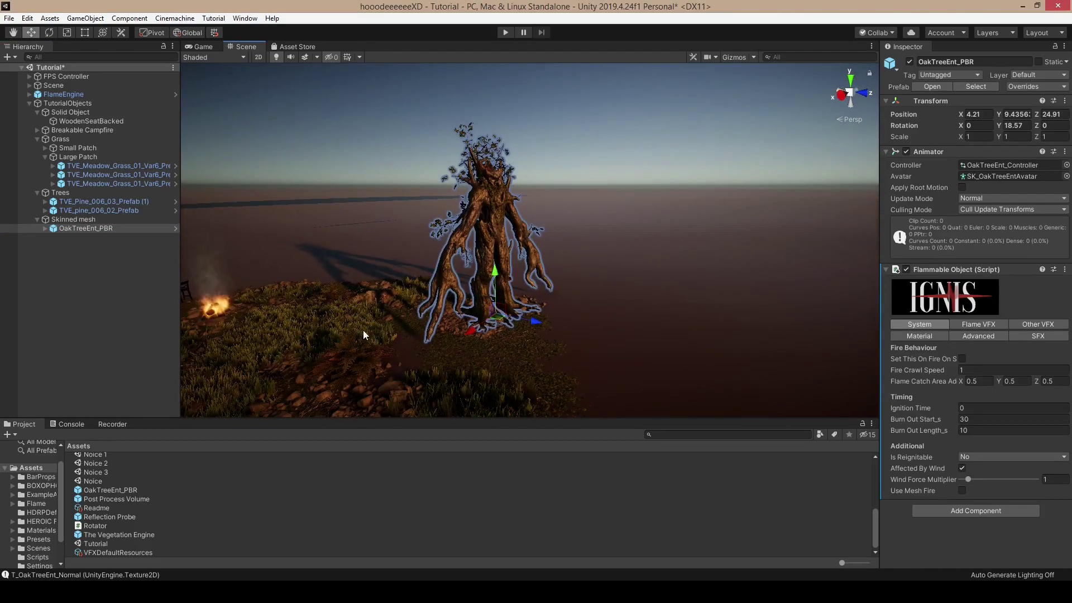
click(969, 322)
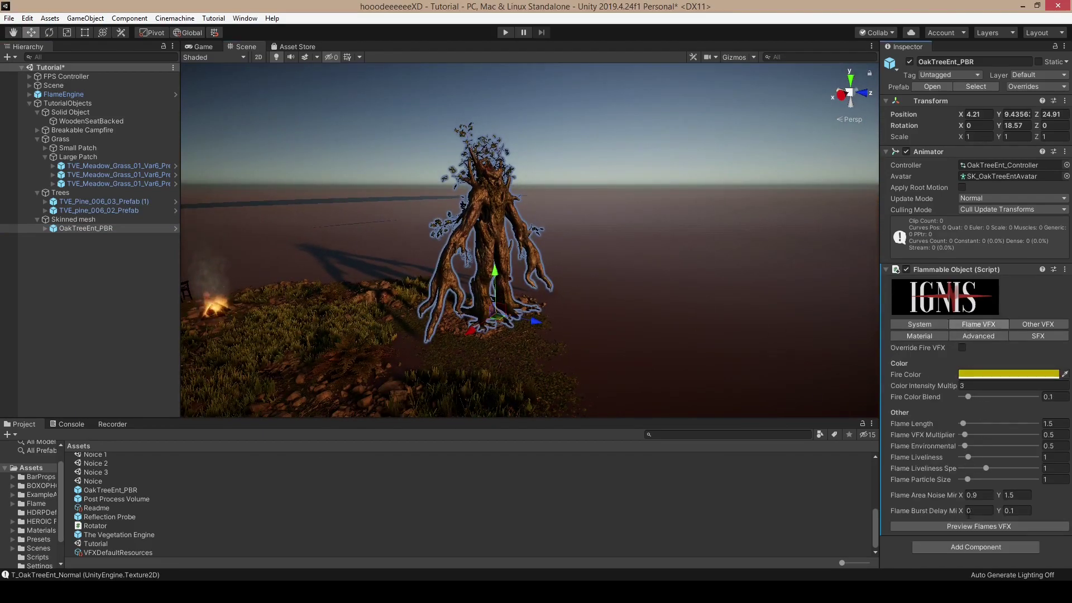
click(967, 526)
right_drag(634, 301, 510, 277)
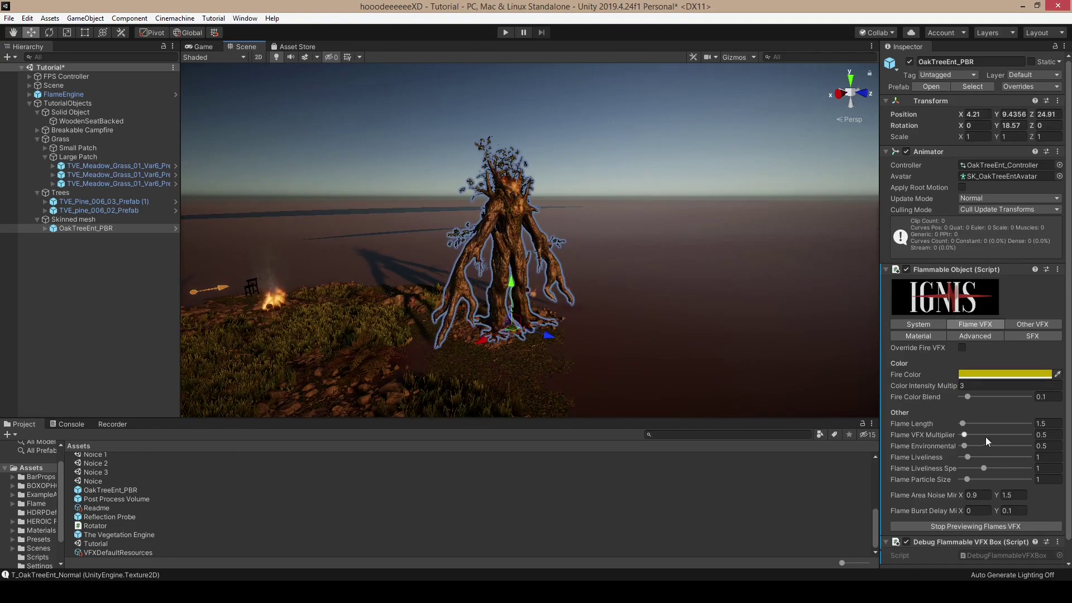
click(1053, 445)
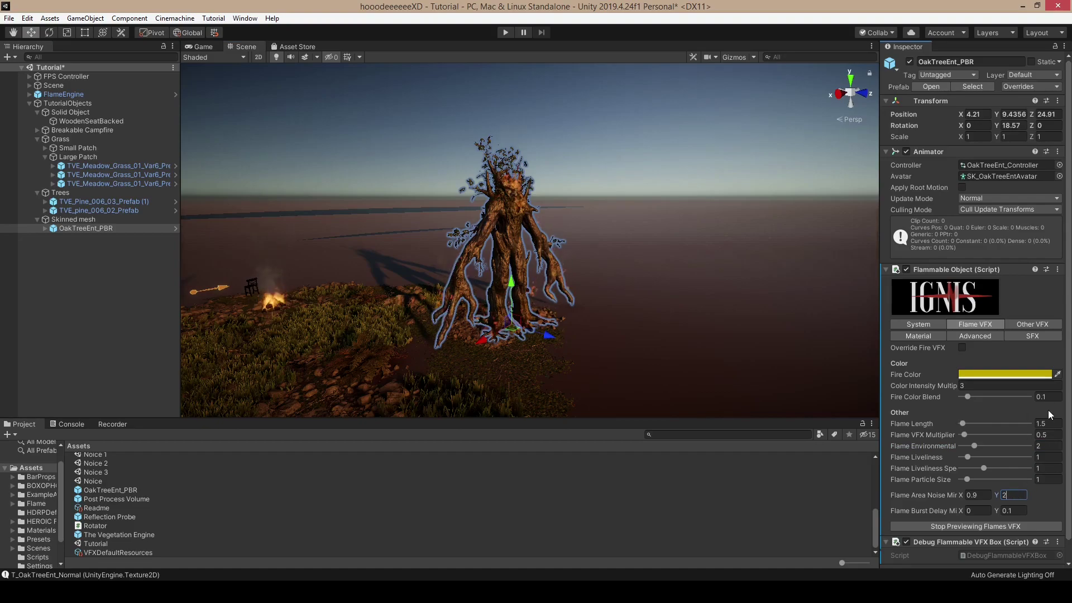
click(1046, 479)
text(2)
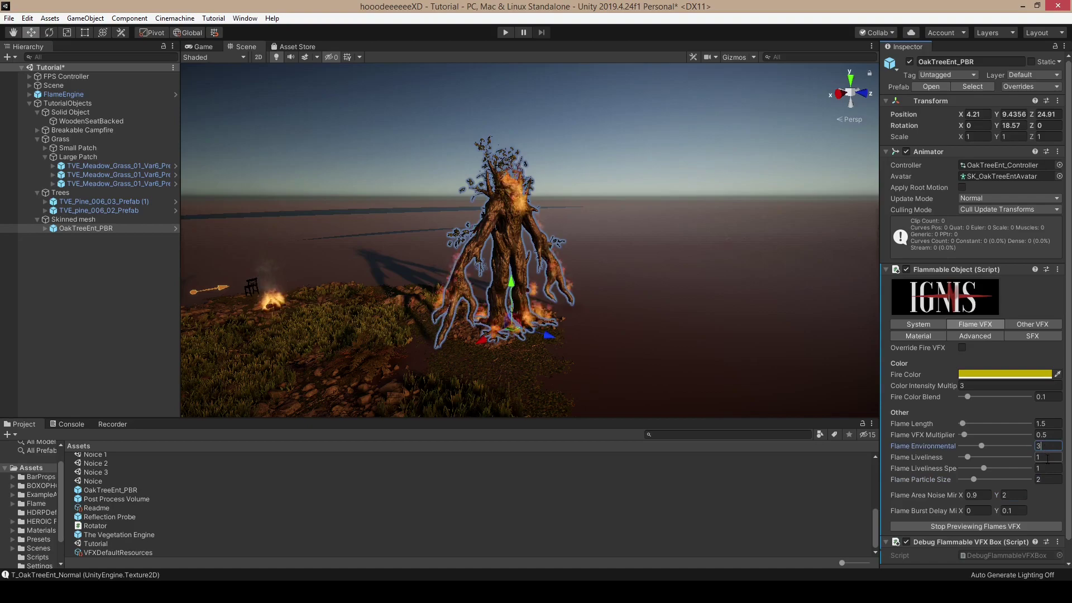
Step: Set Flame VFX Multiplier 3, Liveliness 2, Area Noise Y 3, Burst Delay Y 0 and Length 2
click(1048, 434)
text(3)
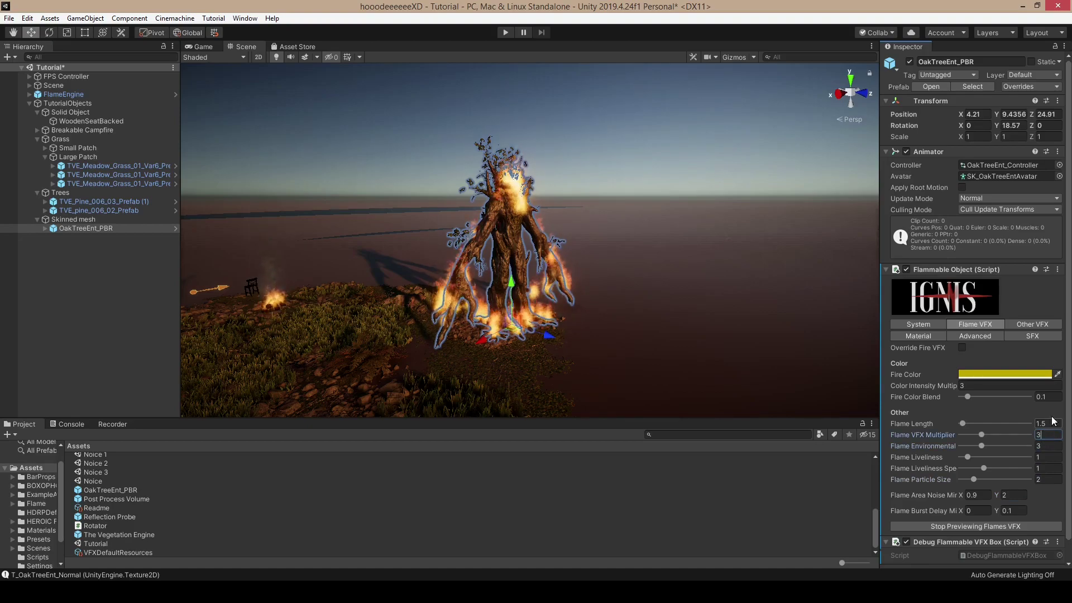
click(1048, 456)
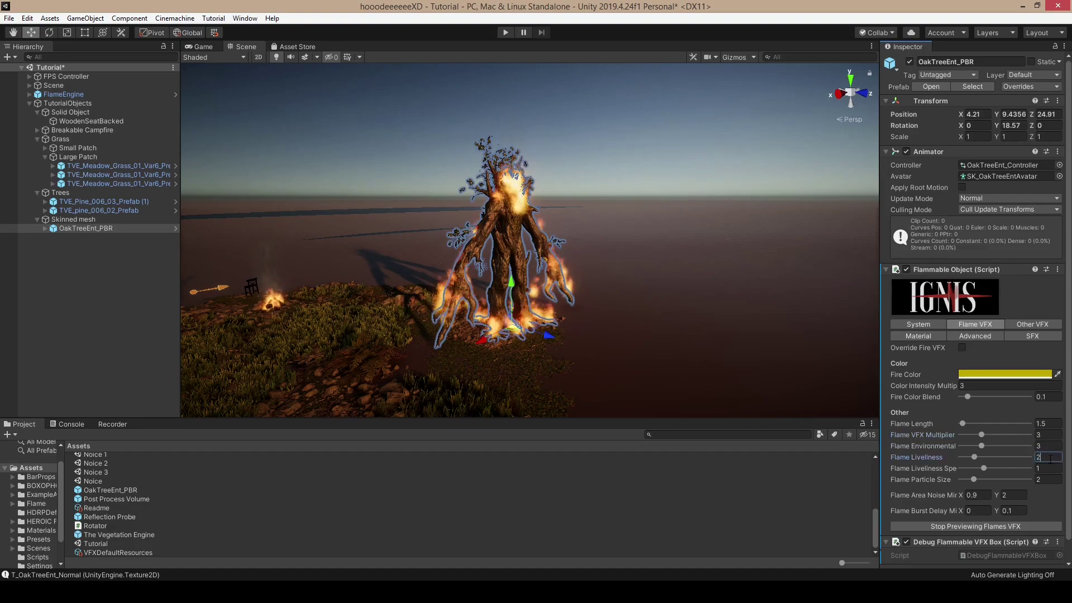
text(2)
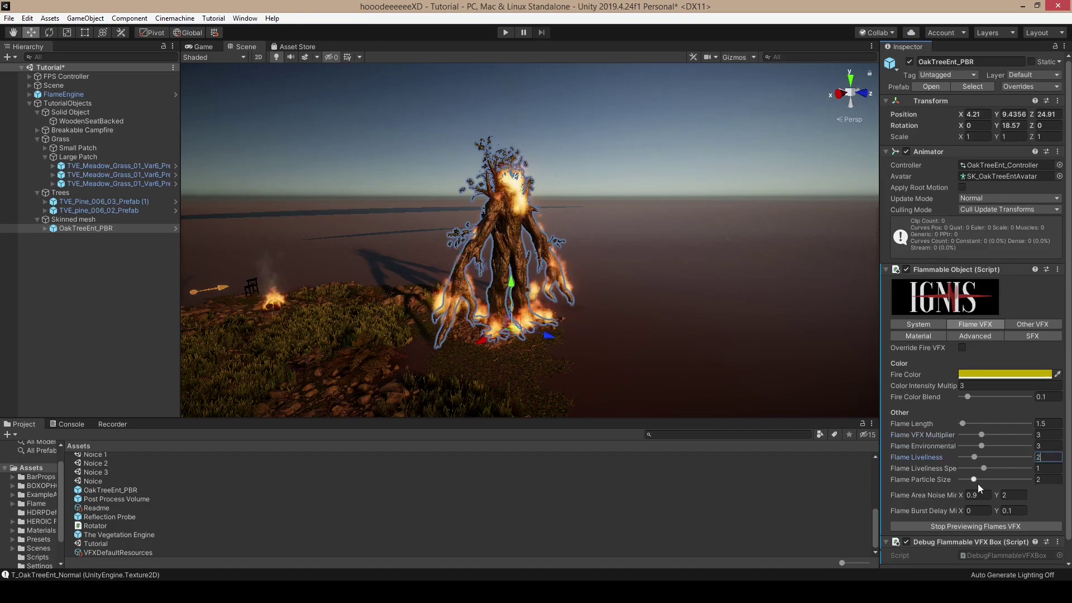
click(1016, 495)
text(3)
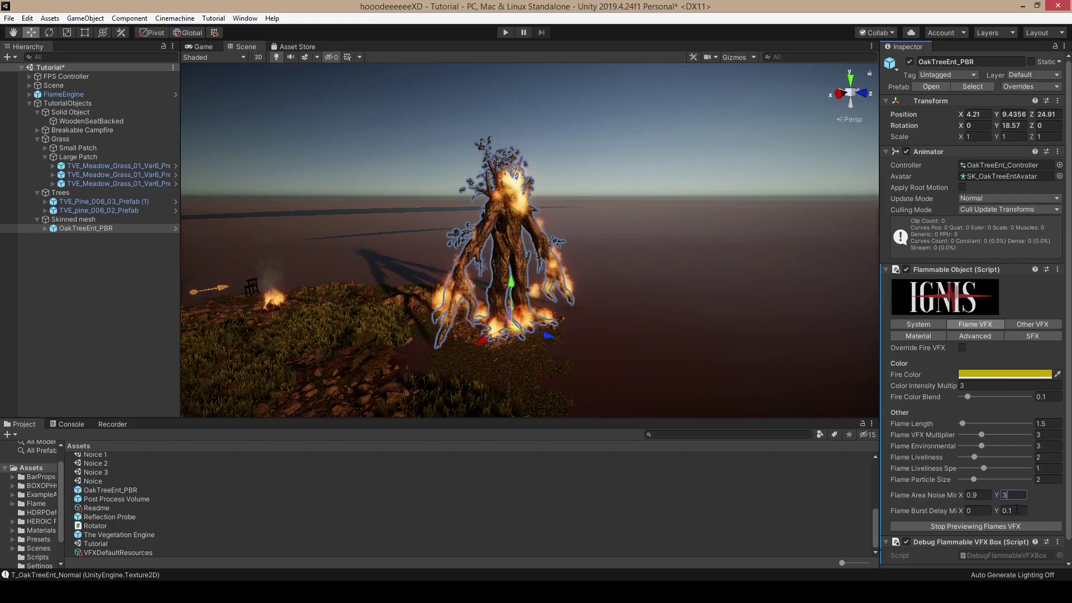
click(1013, 508)
text(0)
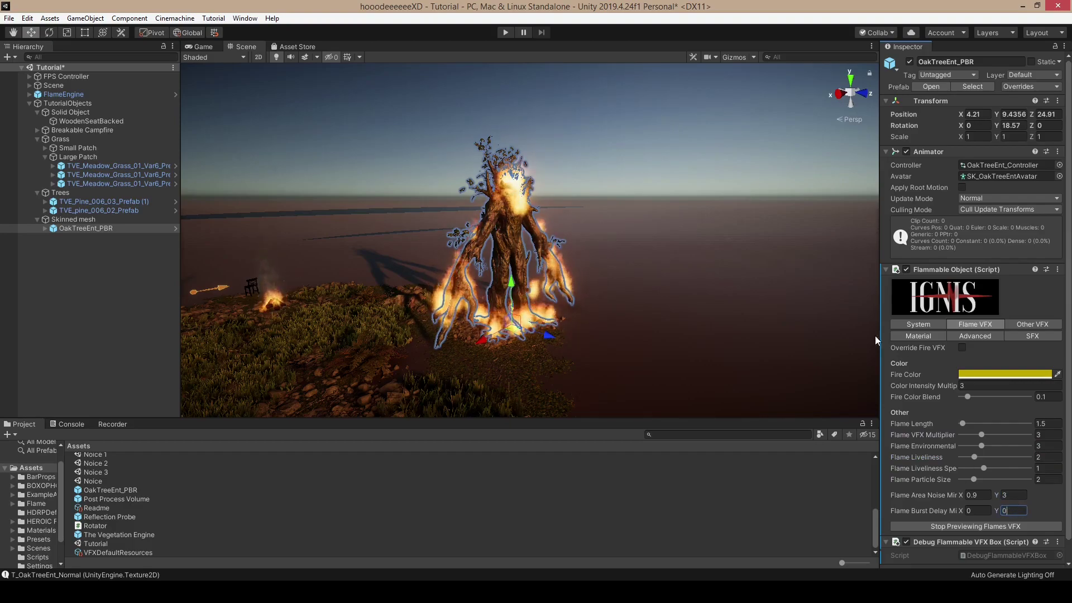
alt+drag(553, 246, 572, 238)
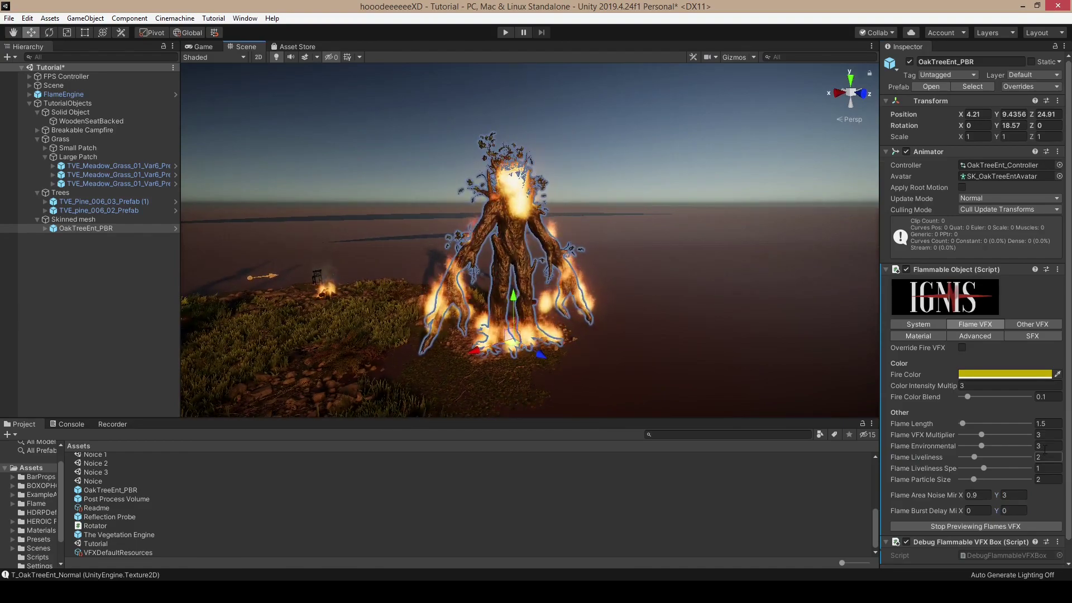
click(1050, 424)
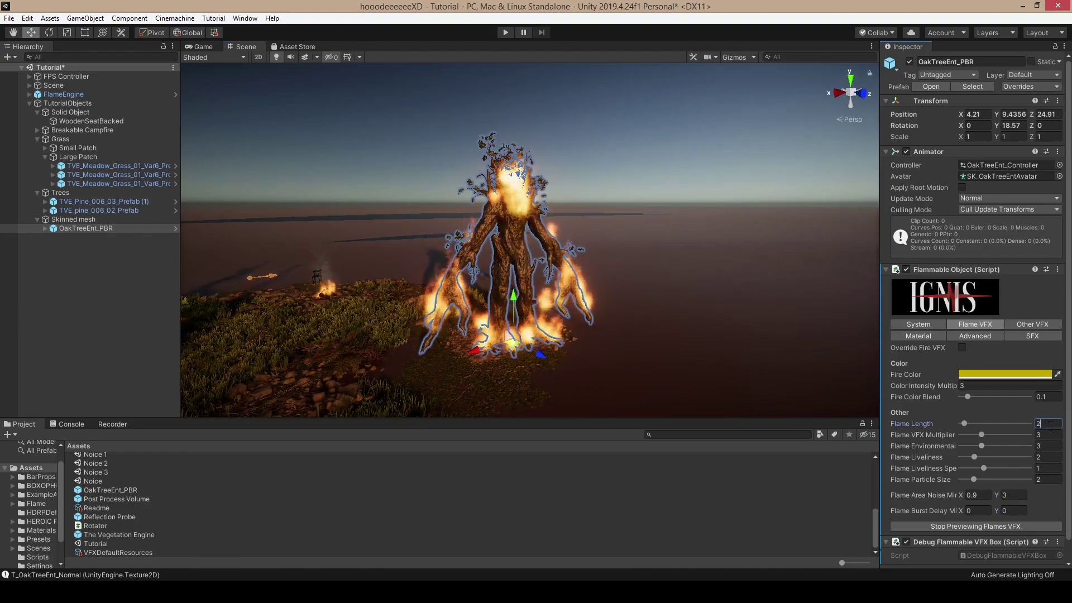
text(2)
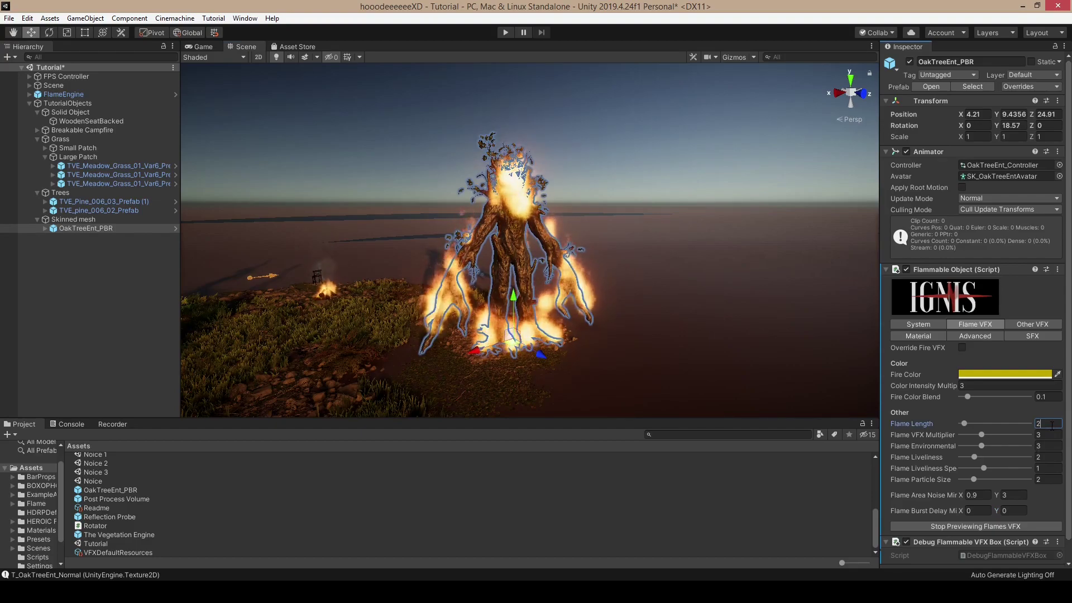
Step: Set the ent's Smoke Alpha 1, Smoke VFX Multiplier 2.13 and Smoke Particle Size 2.7
click(1024, 323)
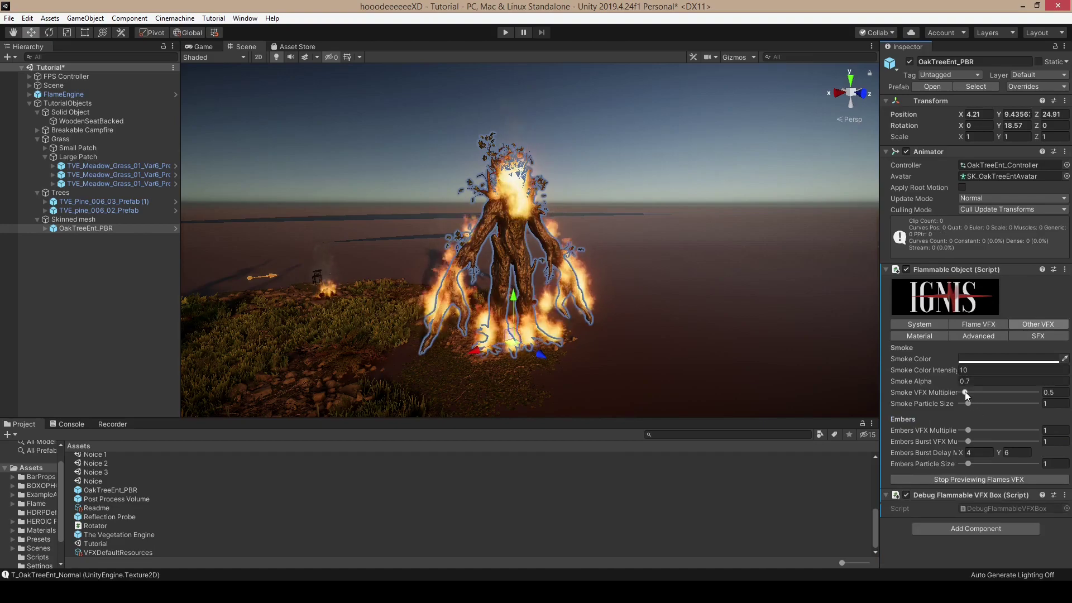
mouse_move(967, 404)
mouse_down()
mouse_move(977, 405)
mouse_move(965, 393)
mouse_move(983, 402)
mouse_up()
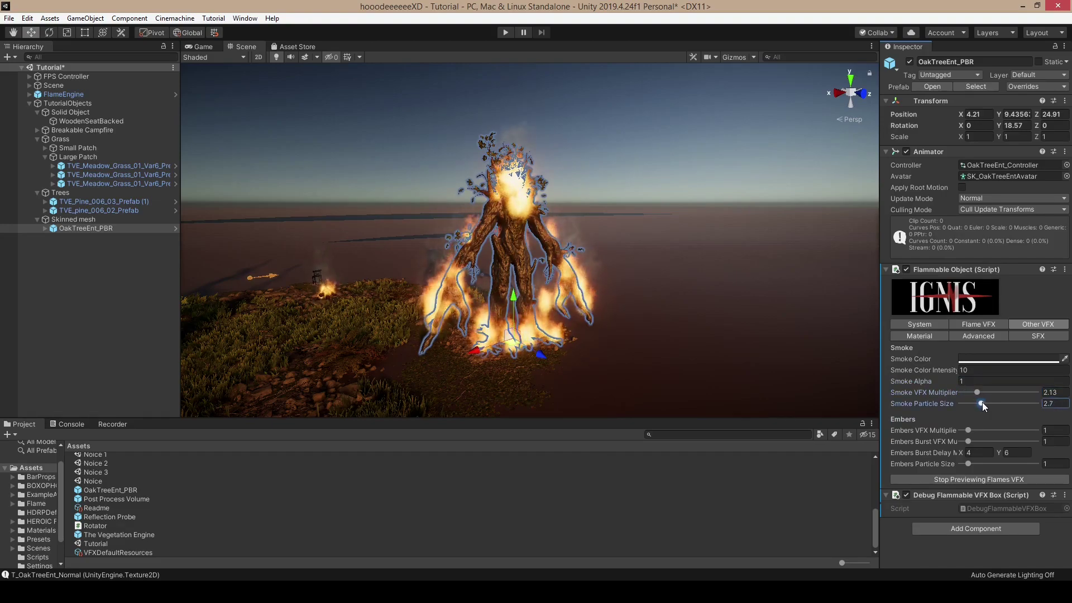
right_drag(655, 333, 651, 313)
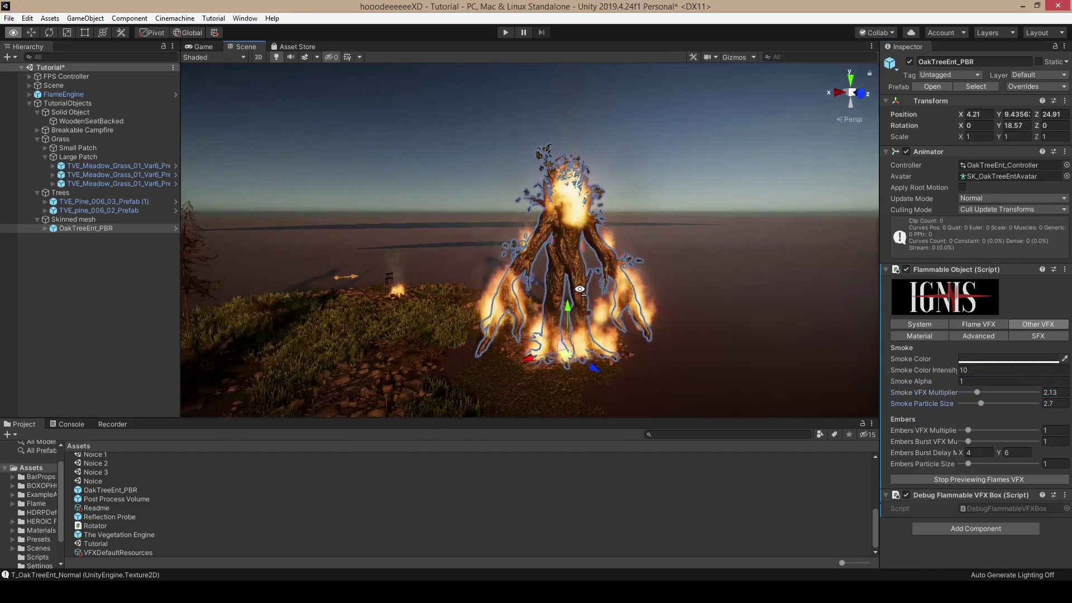